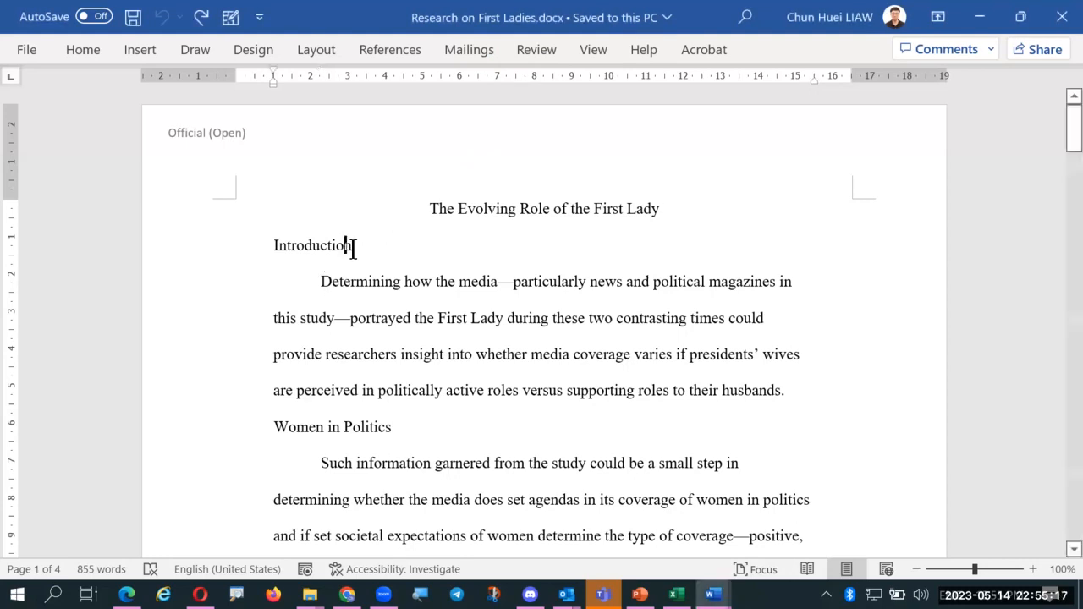
Step: Apply the Heading 1 style to the "Introduction" section title
drag(360, 245, 262, 242)
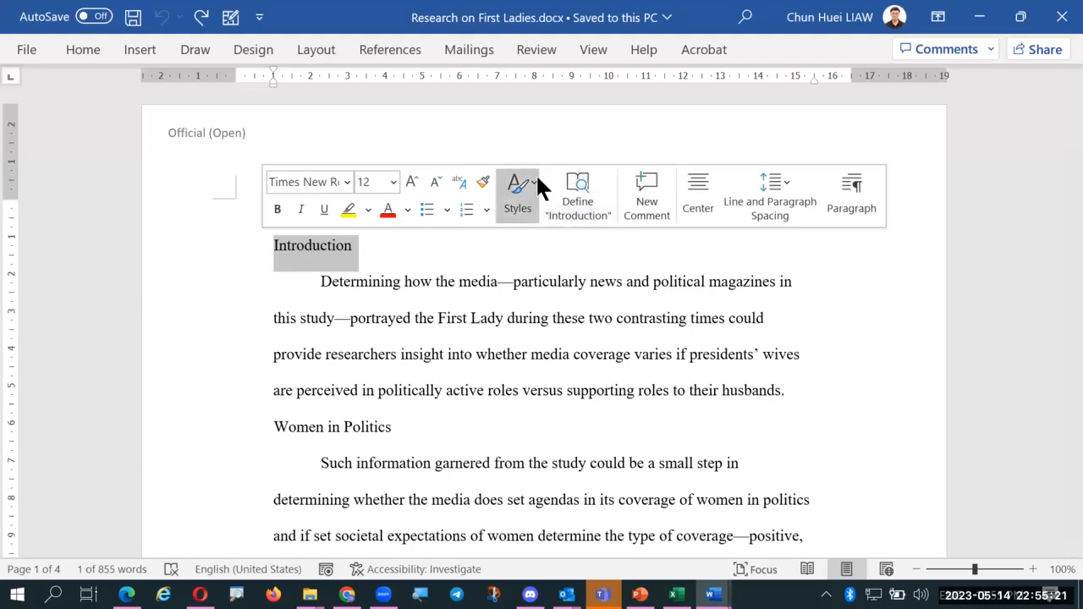
click(536, 172)
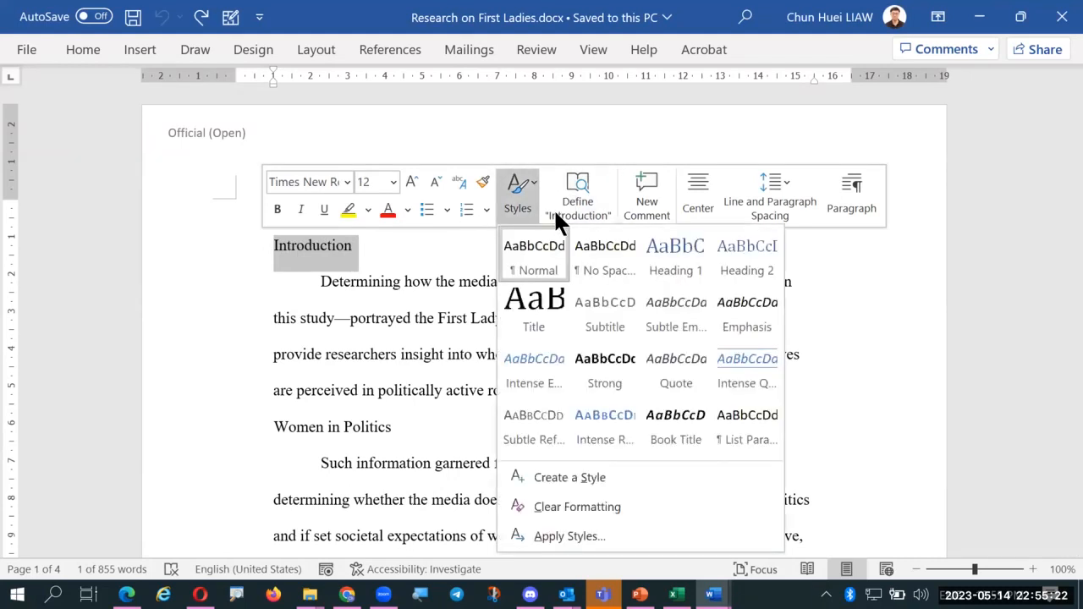
click(687, 258)
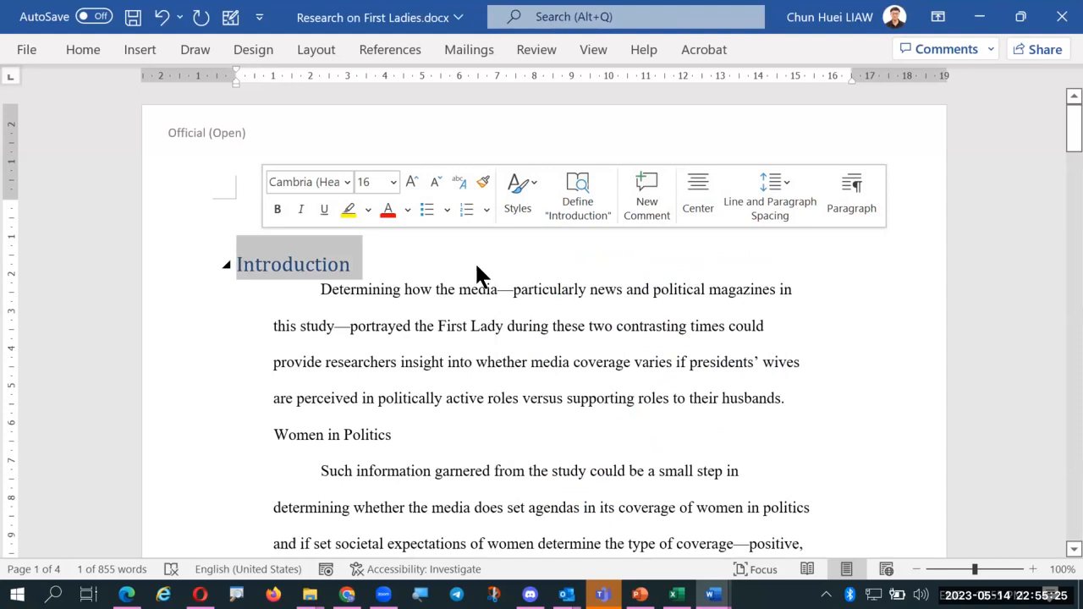
Step: Apply the Heading 1 style to the "Women in Politics" section title
scroll(441, 264, down, 6)
scroll(444, 267, down, 3)
scroll(445, 263, up, 9)
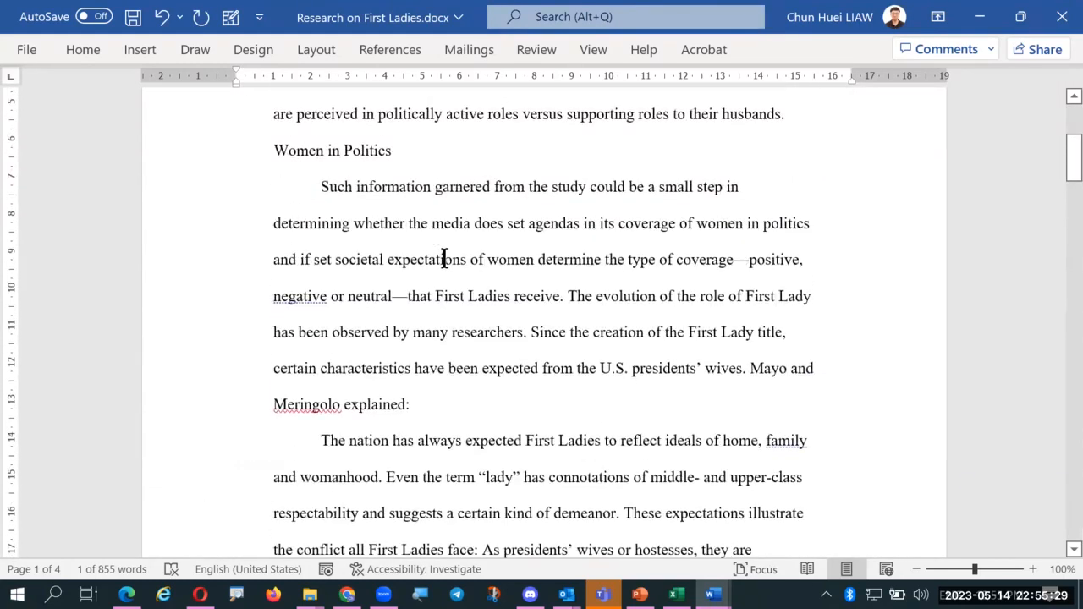
drag(358, 151, 259, 148)
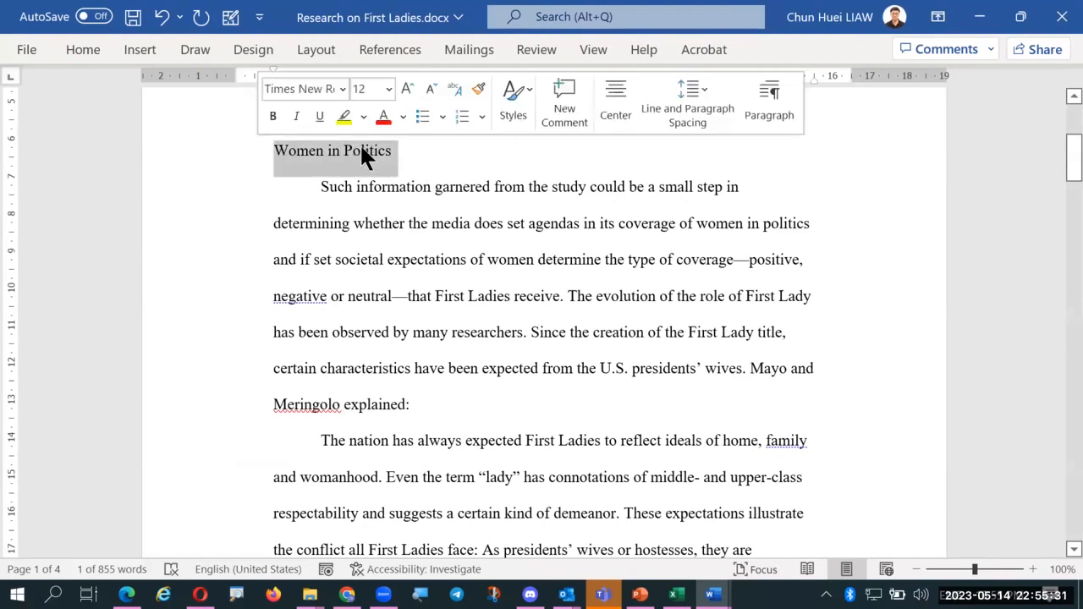
click(514, 100)
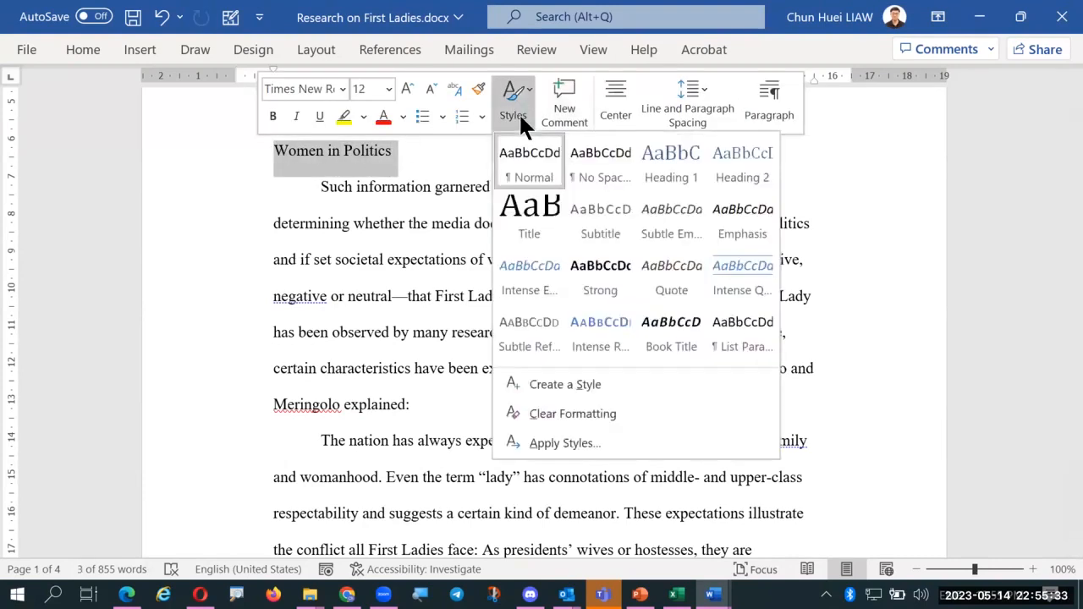
click(664, 163)
Step: Apply the Heading 1 style to the "History of First Ladies" section title
scroll(509, 248, down, 3)
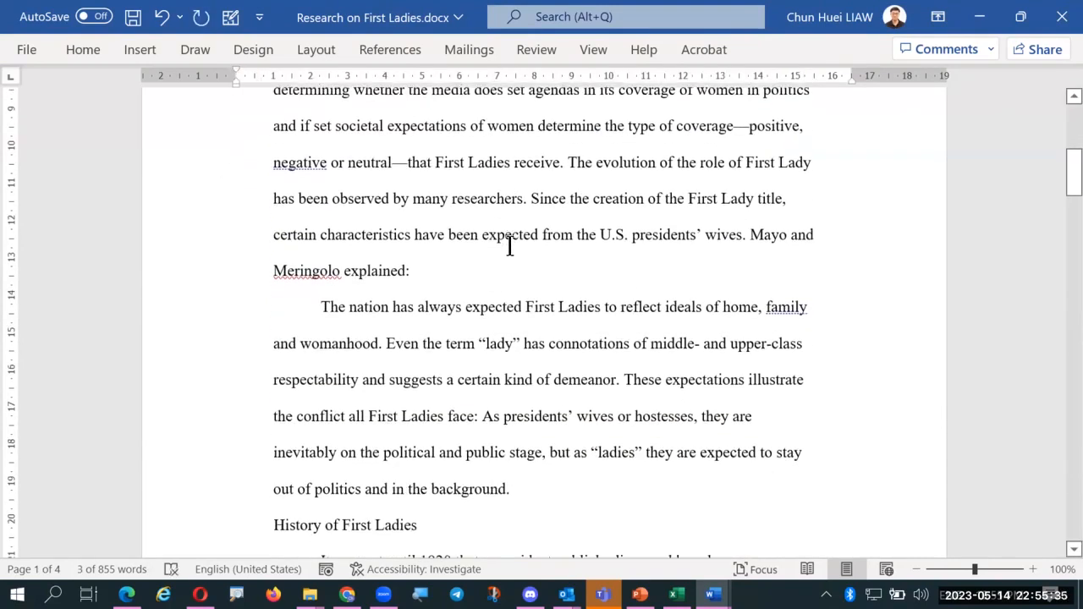
scroll(509, 248, down, 1)
click(407, 222)
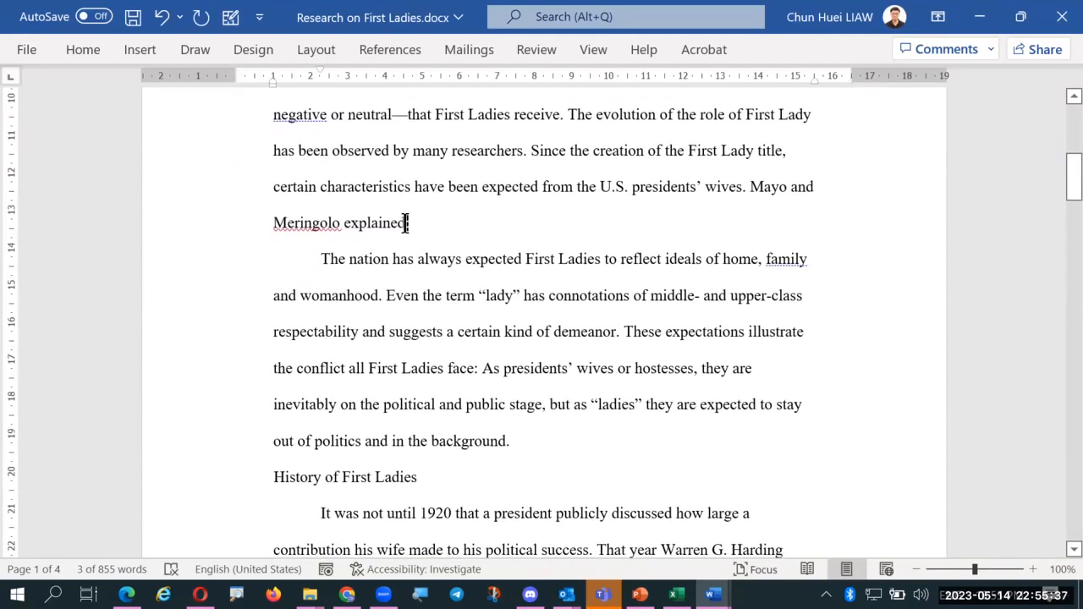
scroll(407, 223, down, 4)
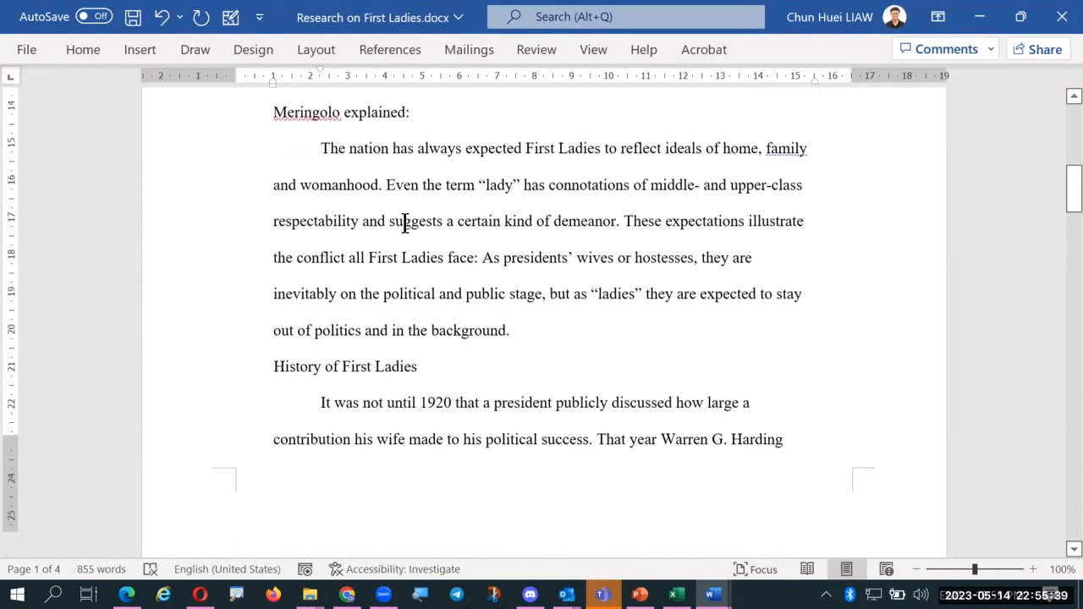
drag(424, 289, 225, 298)
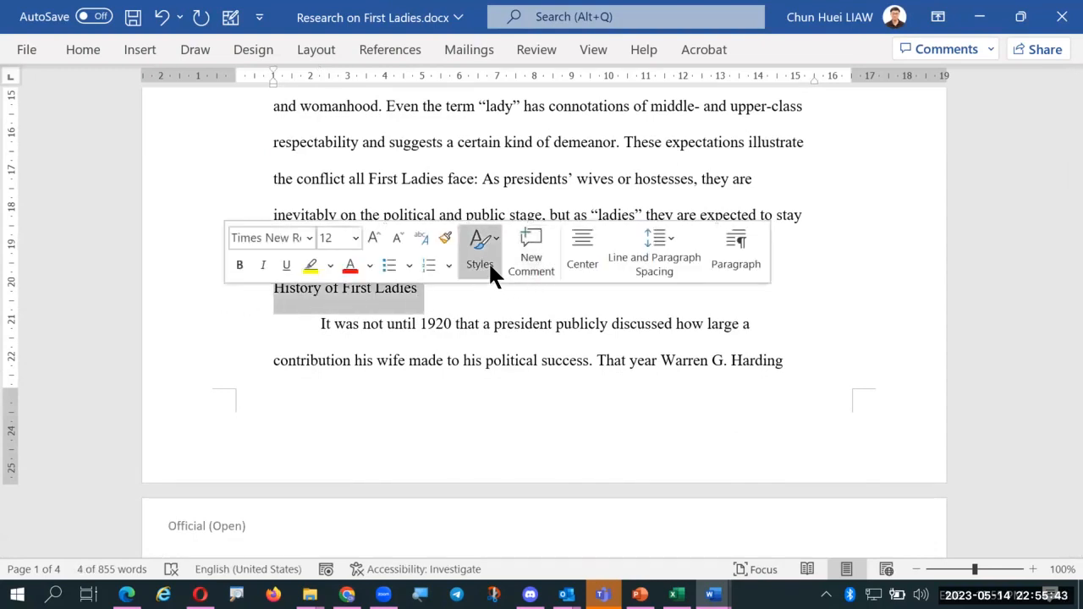
click(480, 254)
click(635, 308)
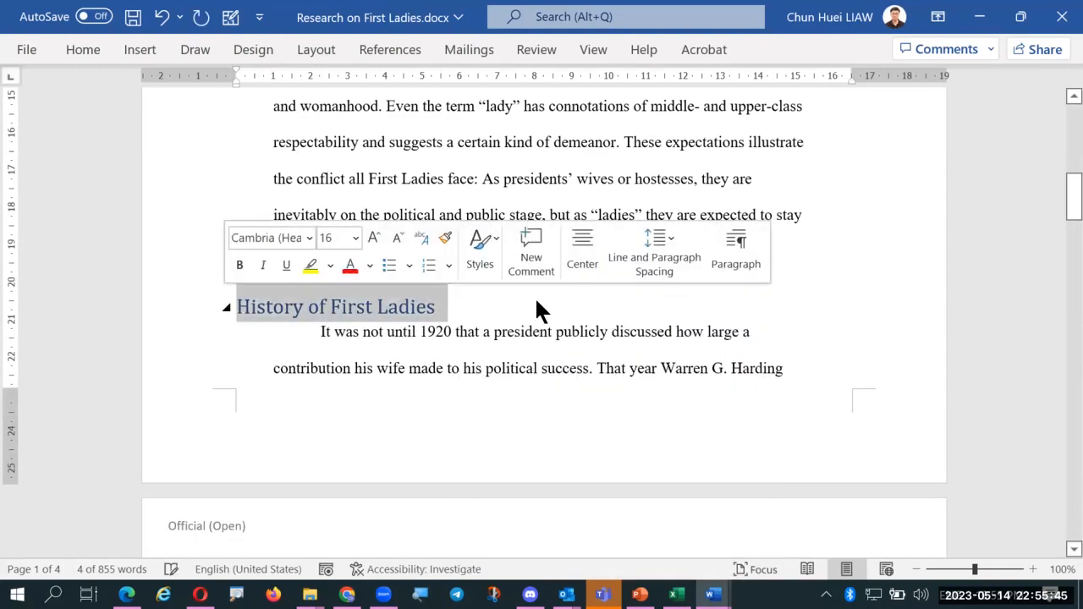
Step: Apply the Heading 1 style to the "Role of First Ladies" section title
scroll(533, 305, down, 4)
scroll(532, 301, down, 2)
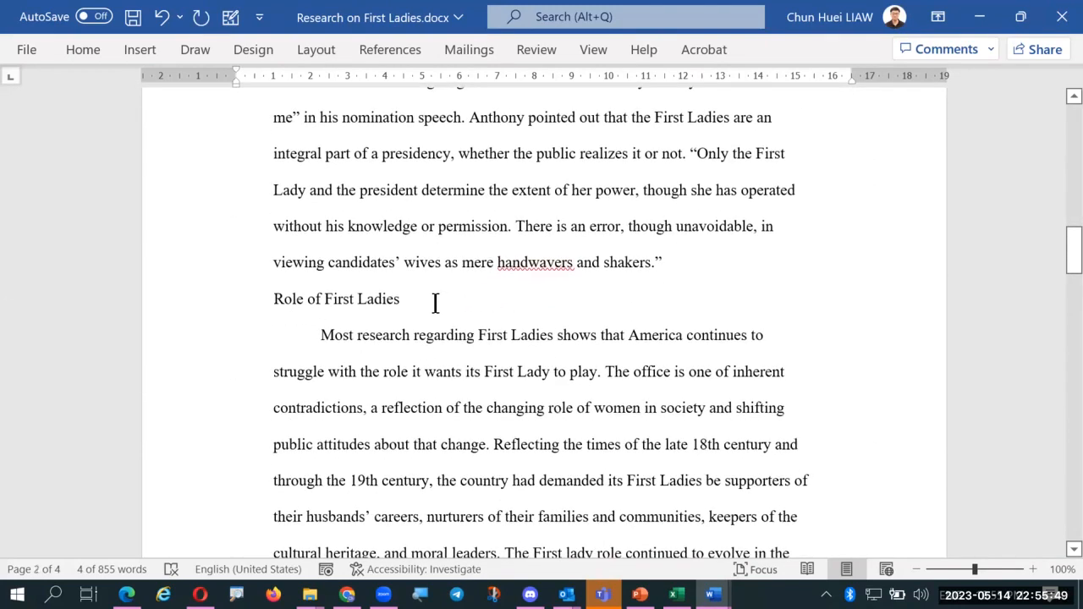
click(254, 299)
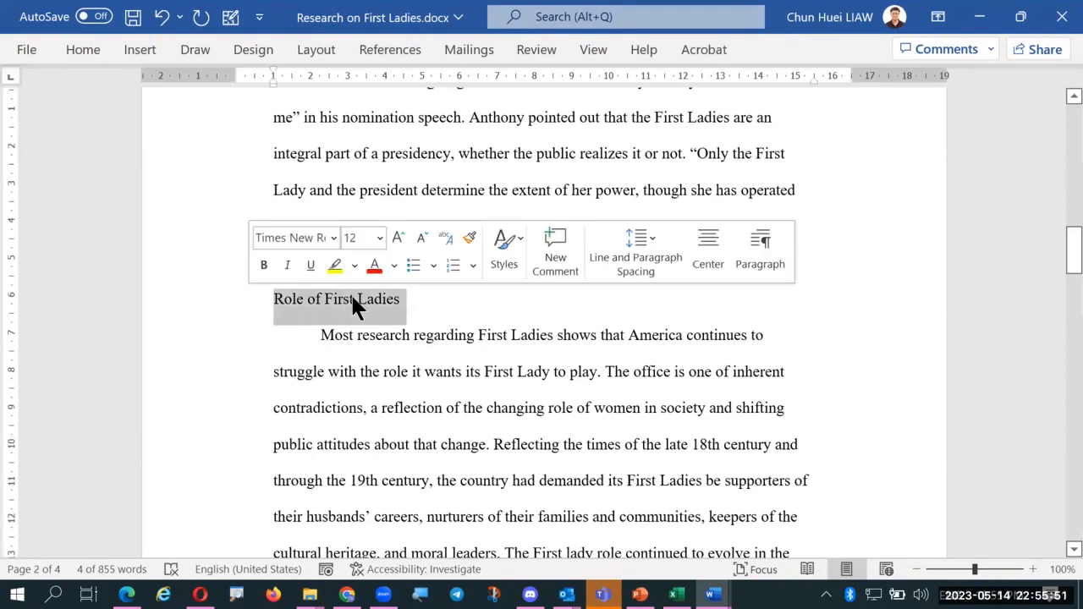
click(506, 262)
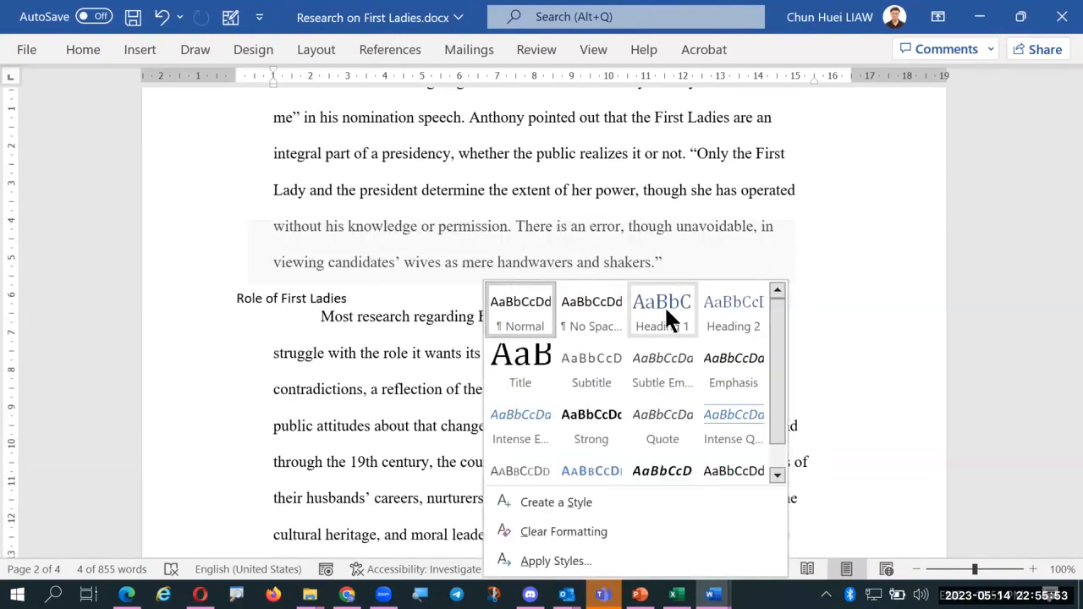
click(666, 311)
Step: Apply the Heading 1 style to the "Power of First Ladies" section title
scroll(609, 315, down, 5)
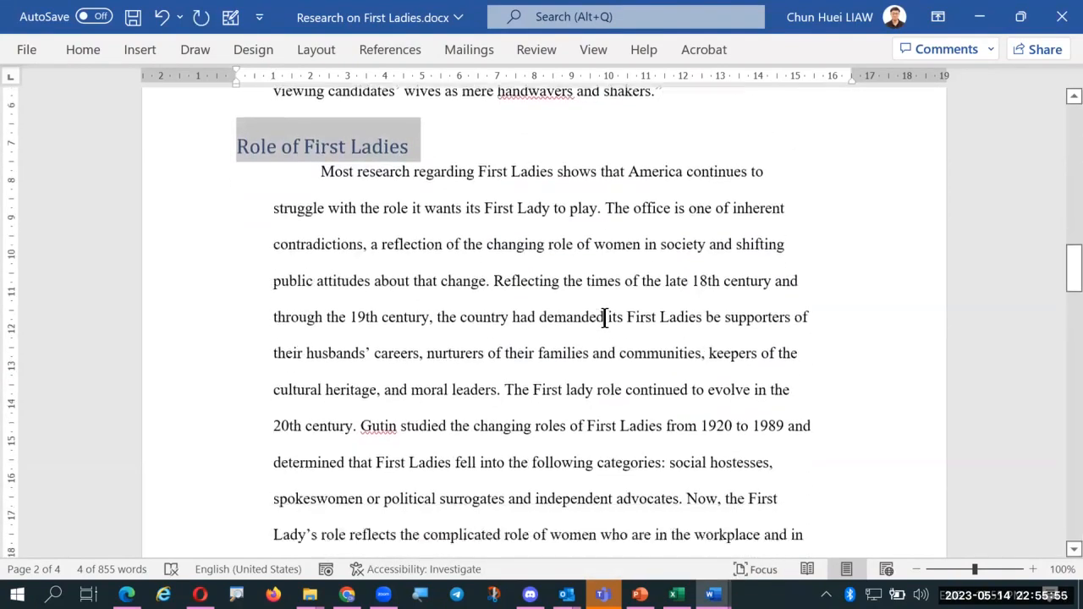
scroll(604, 315, down, 2)
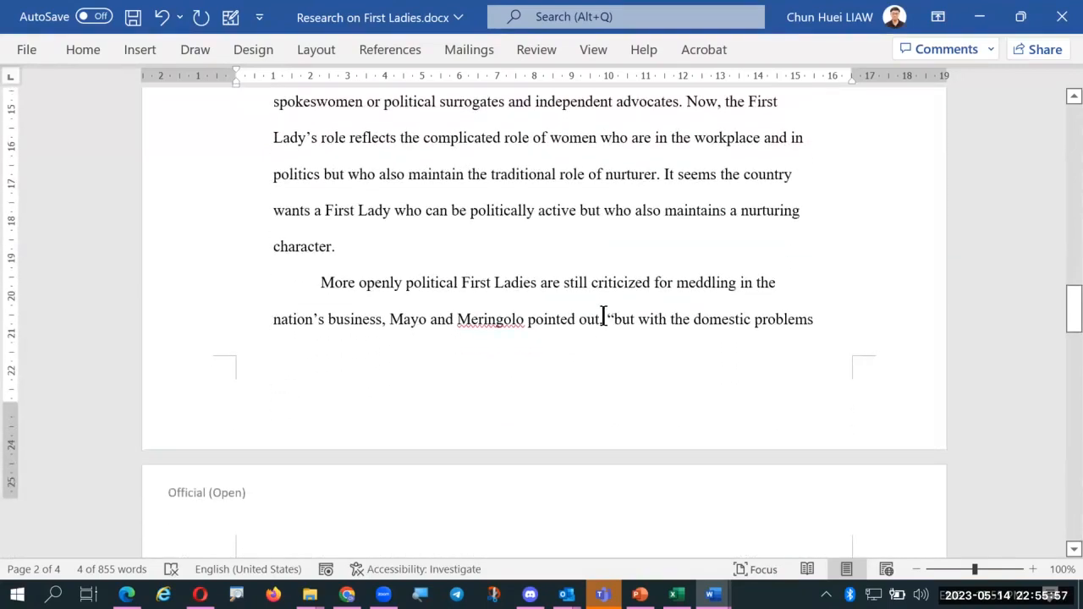
scroll(605, 314, up, 5)
scroll(601, 311, down, 9)
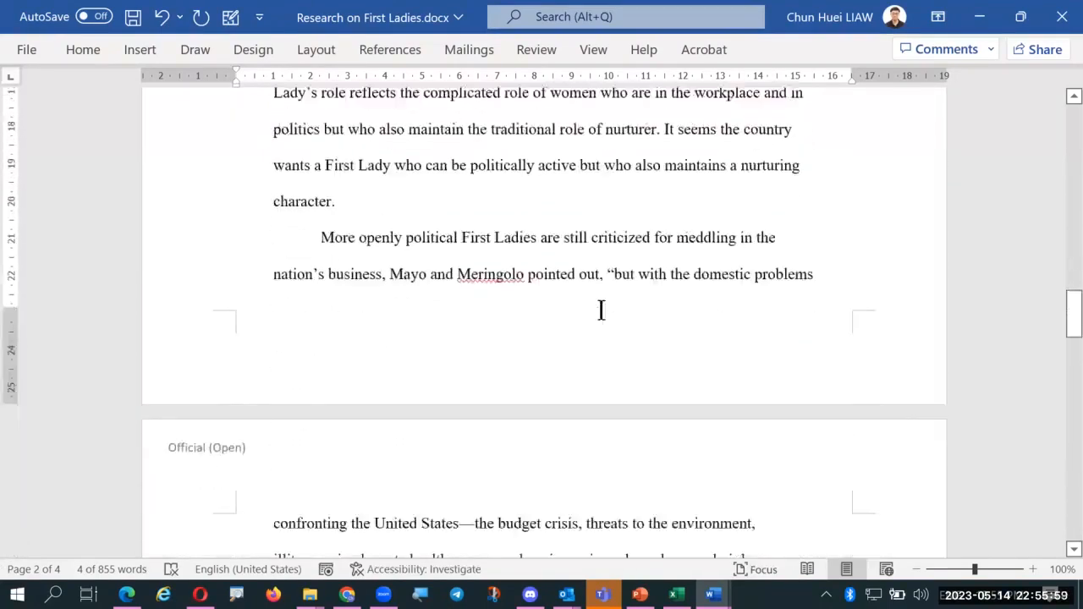
scroll(600, 310, down, 3)
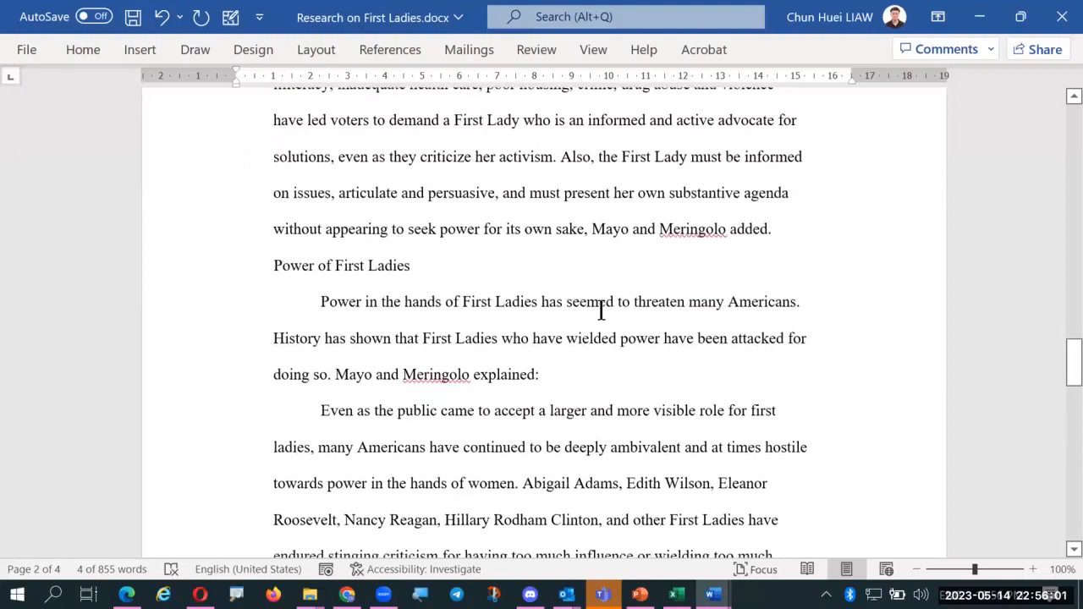
drag(415, 265, 244, 264)
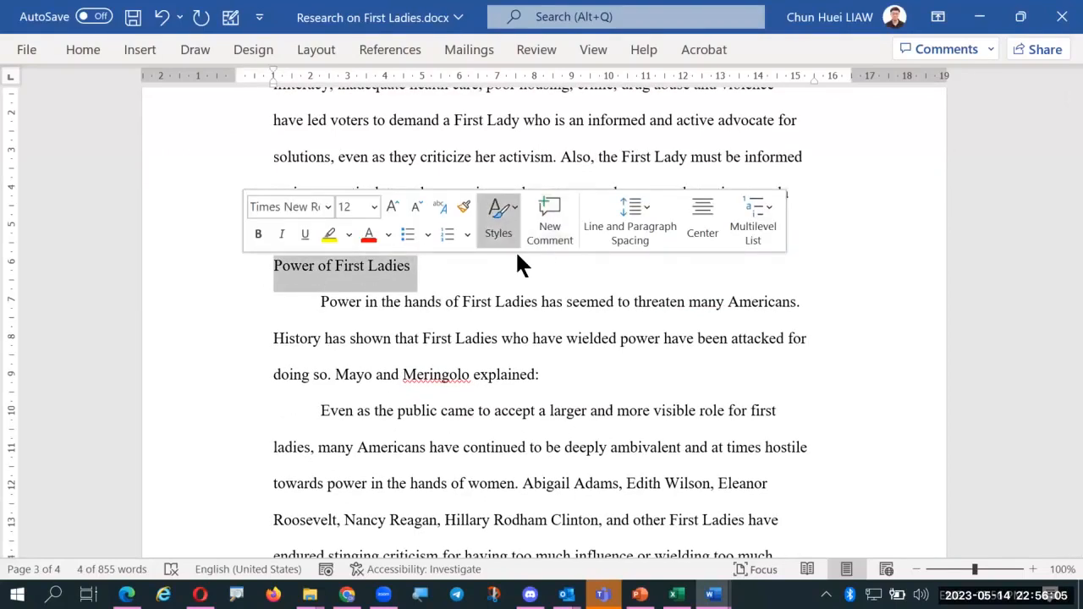
click(505, 225)
click(644, 286)
Step: Apply the Heading 1 style to the "Conclusion" section title on the last page
scroll(582, 302, down, 5)
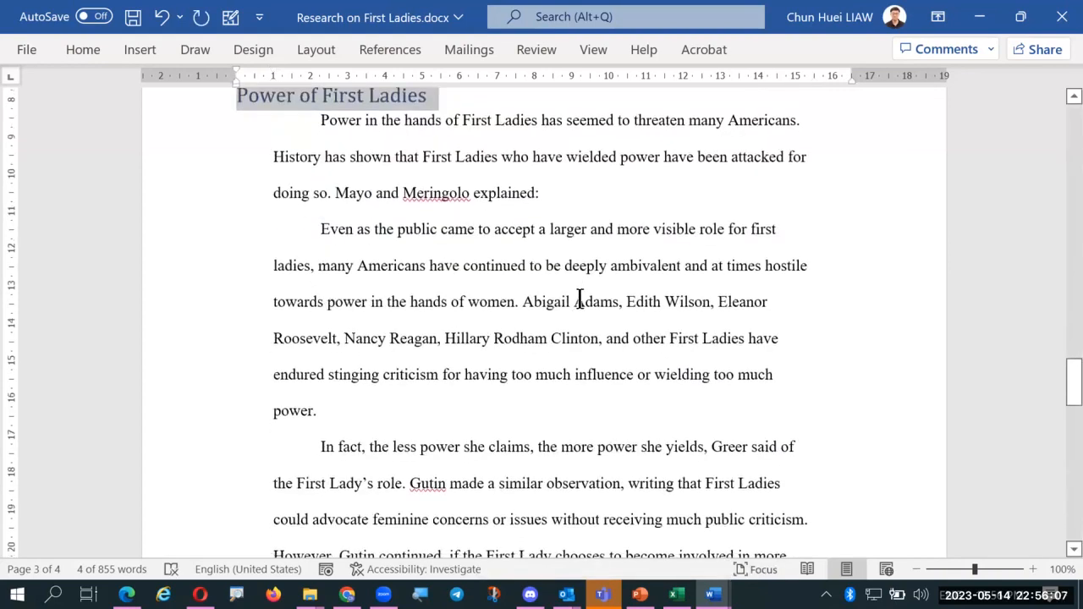
scroll(578, 296, down, 6)
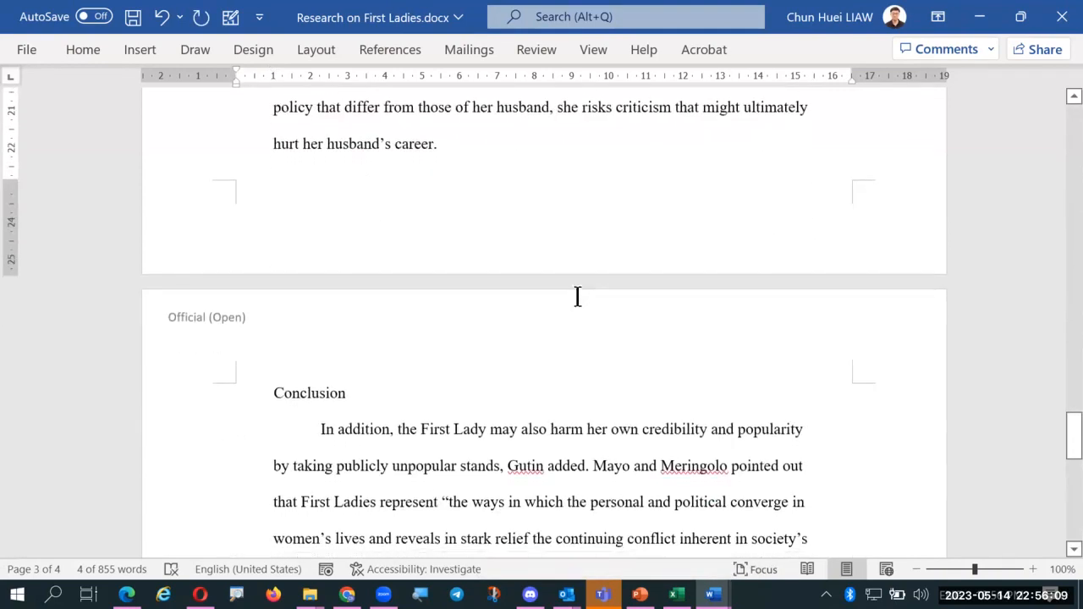
click(250, 203)
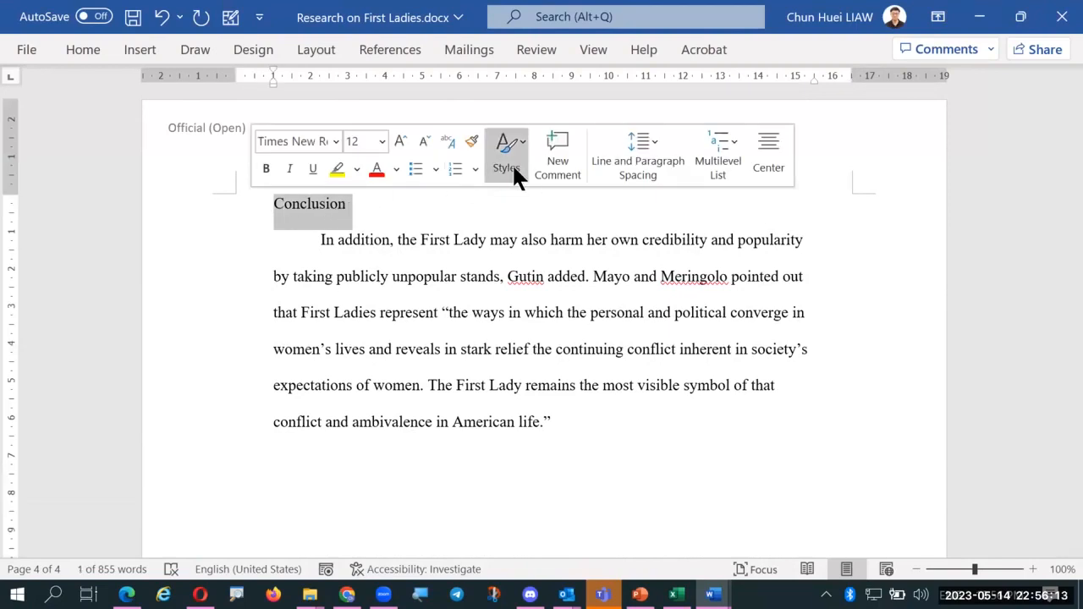
click(509, 160)
click(662, 213)
Step: Save the document with the newly styled headings
scroll(480, 262, up, 10)
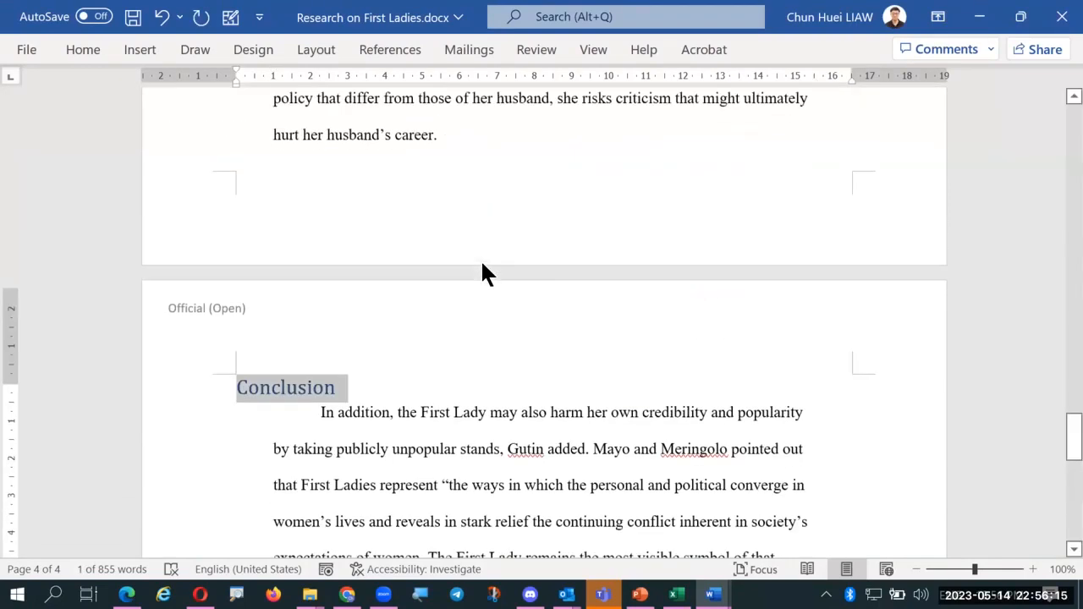
scroll(484, 269, up, 10)
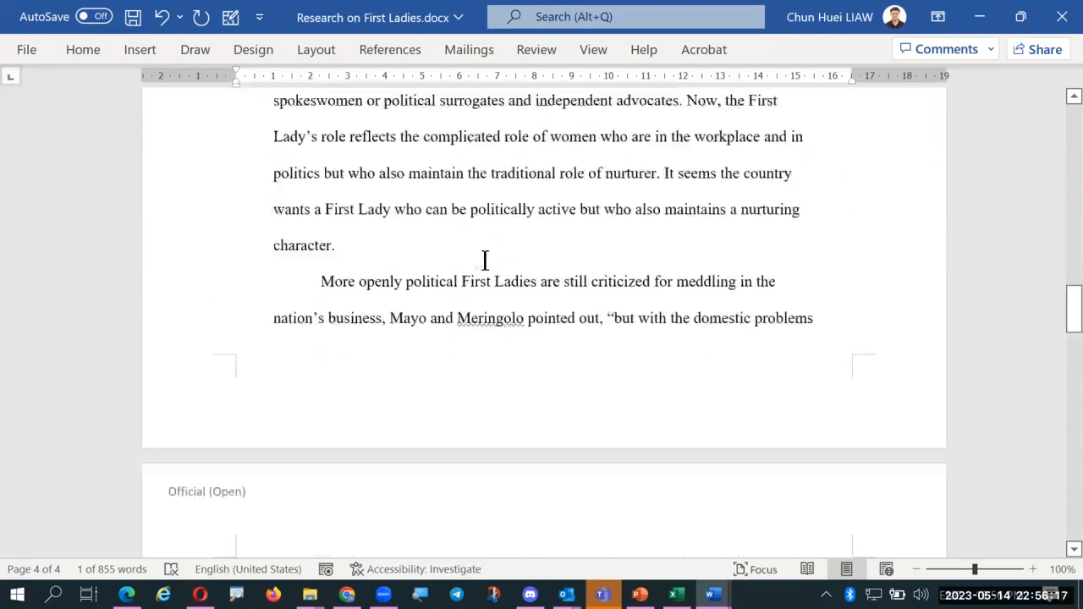
scroll(415, 199, up, 5)
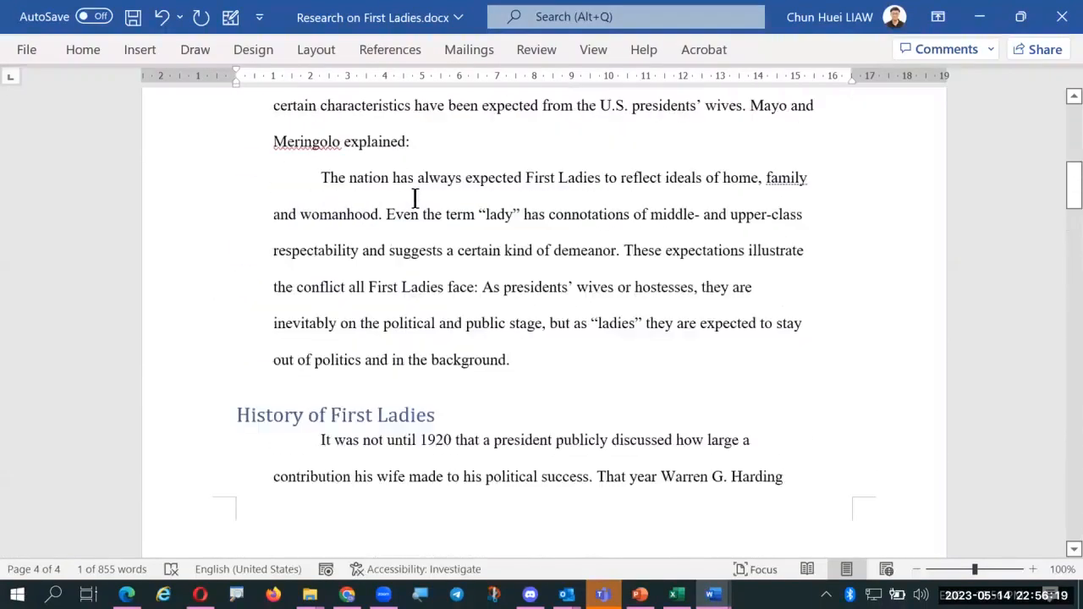
click(132, 17)
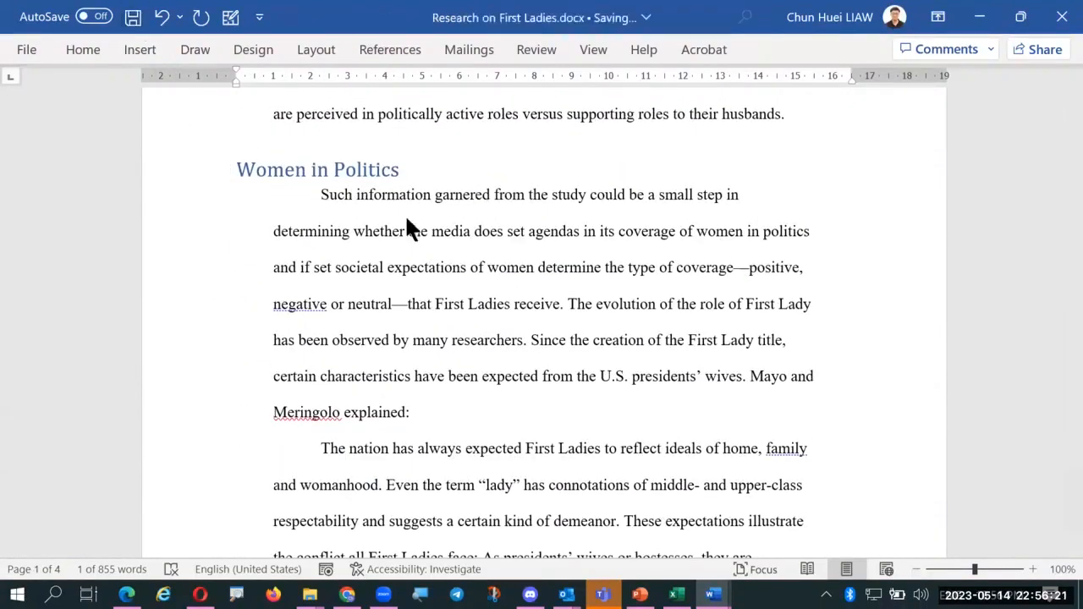
Step: Insert a page break directly before the document title "The Evolving Role of the First Lady"
scroll(434, 262, up, 3)
click(430, 209)
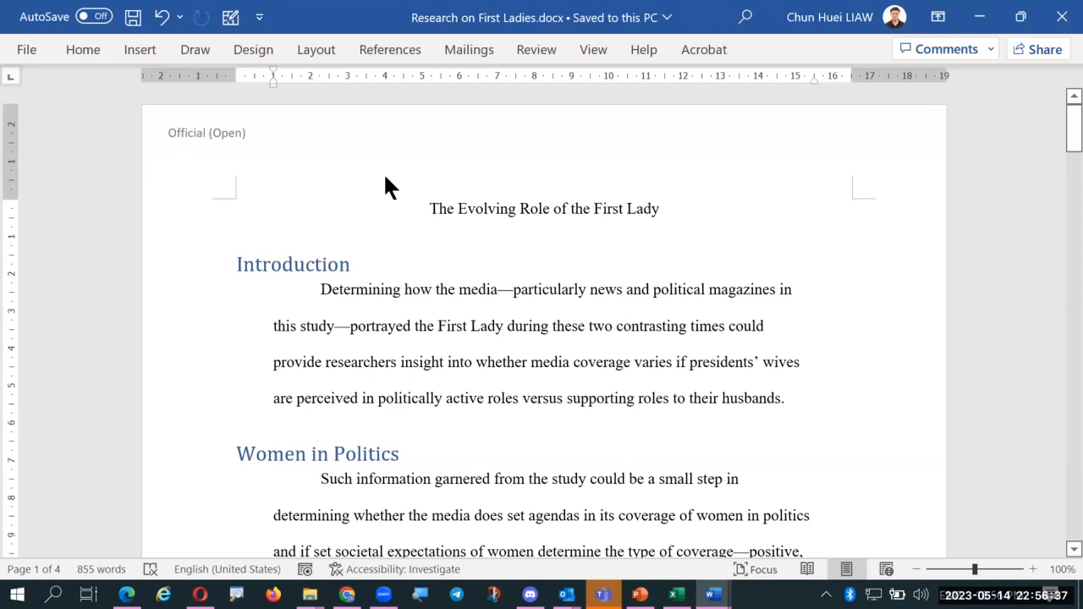
click(139, 49)
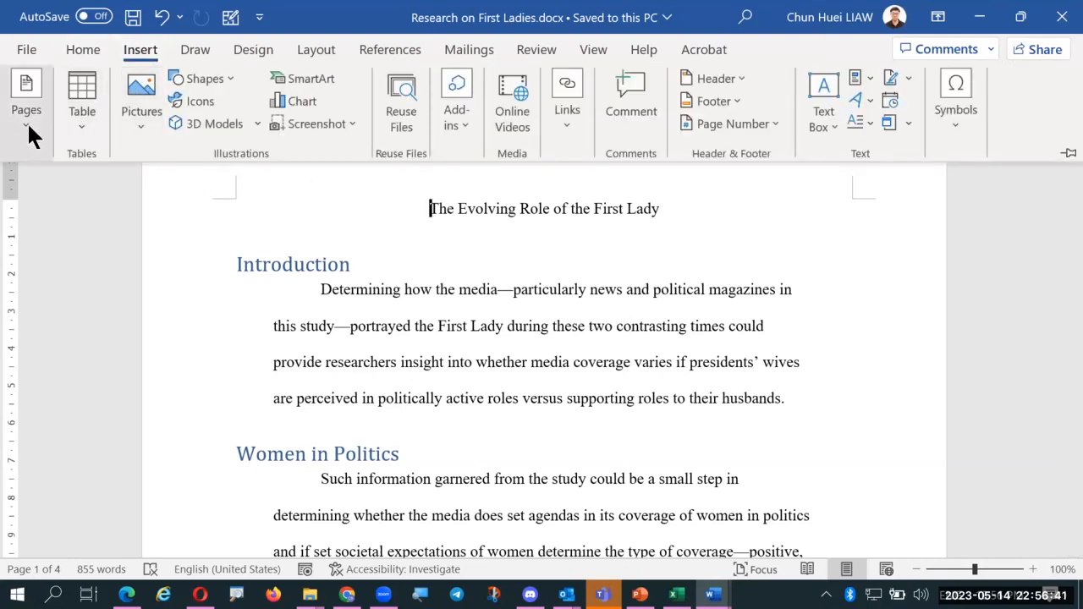
click(28, 121)
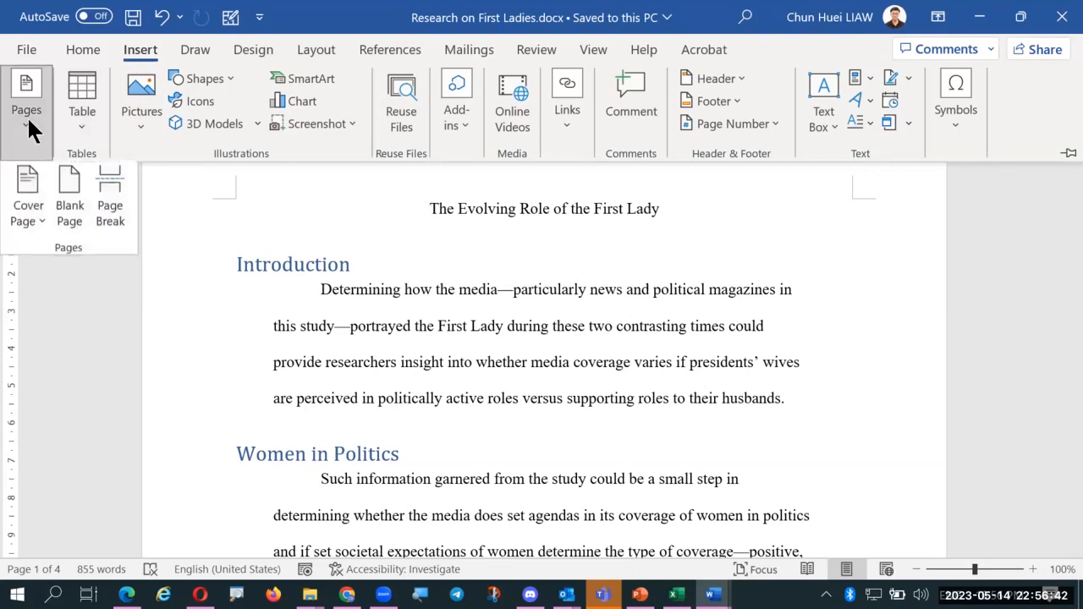
click(121, 212)
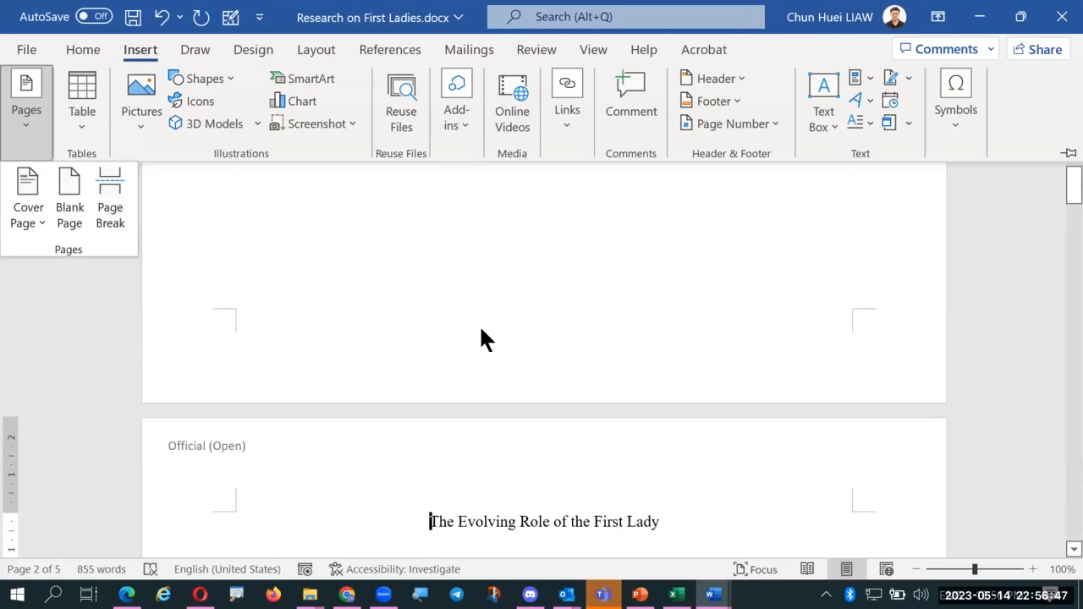
Step: Place the insertion point at the start of the new blank first page
scroll(512, 330, up, 10)
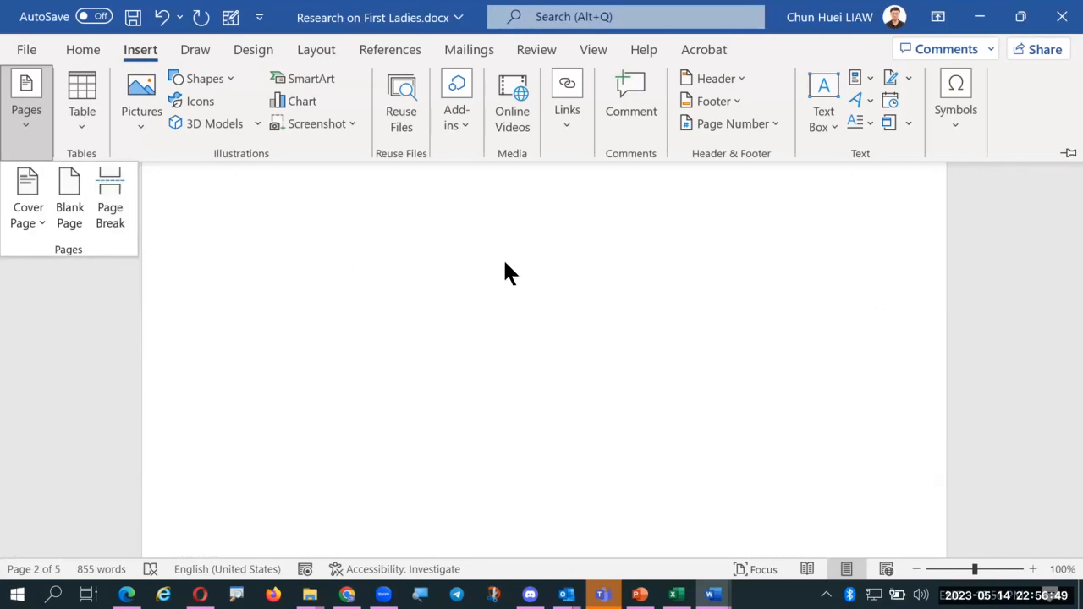
click(429, 233)
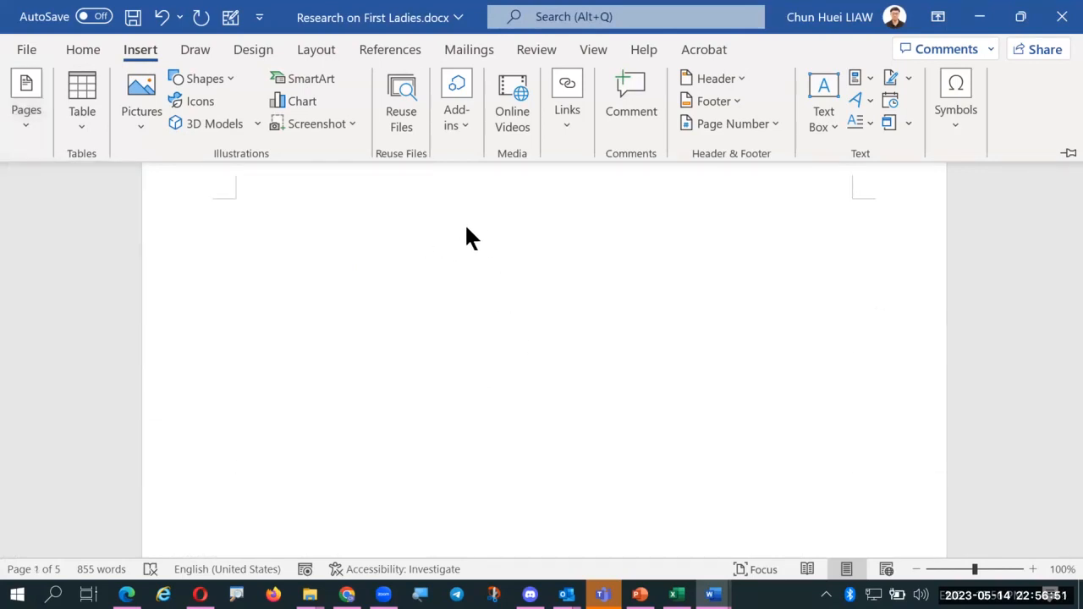
click(466, 227)
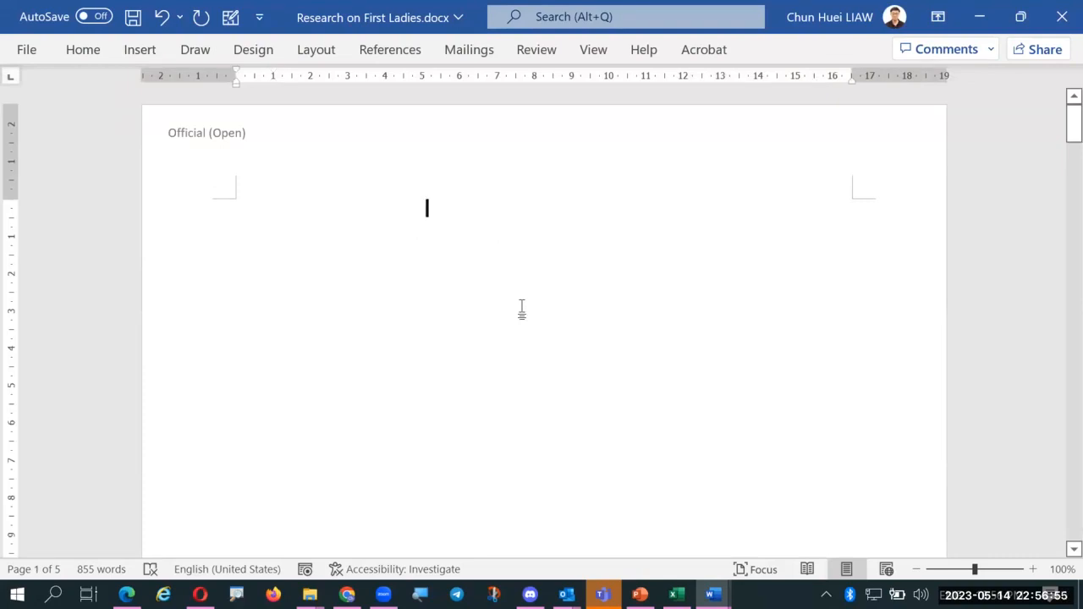
scroll(522, 310, down, 10)
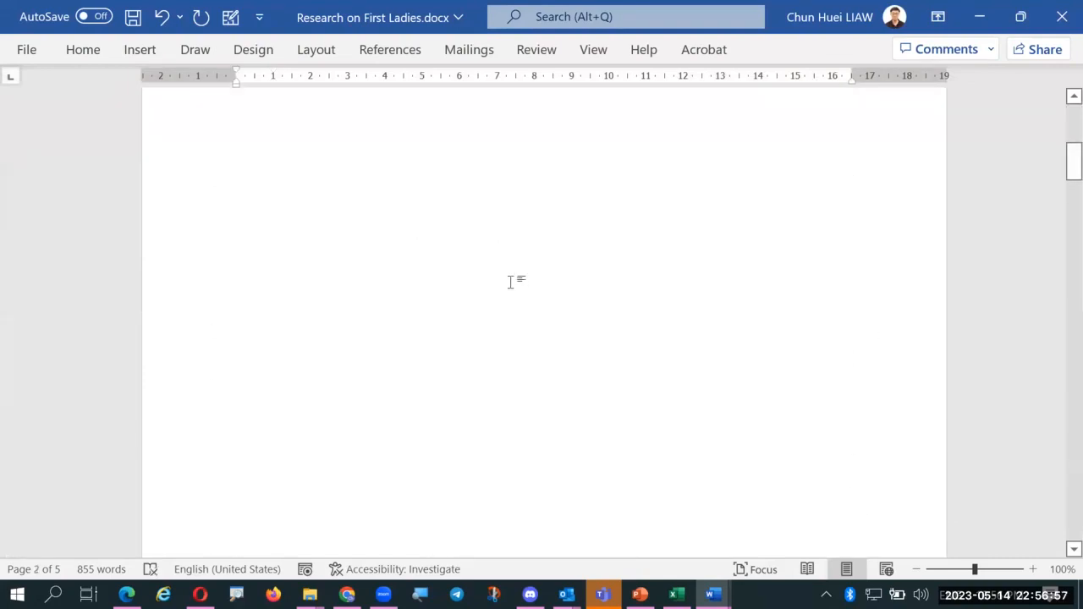
scroll(511, 282, up, 10)
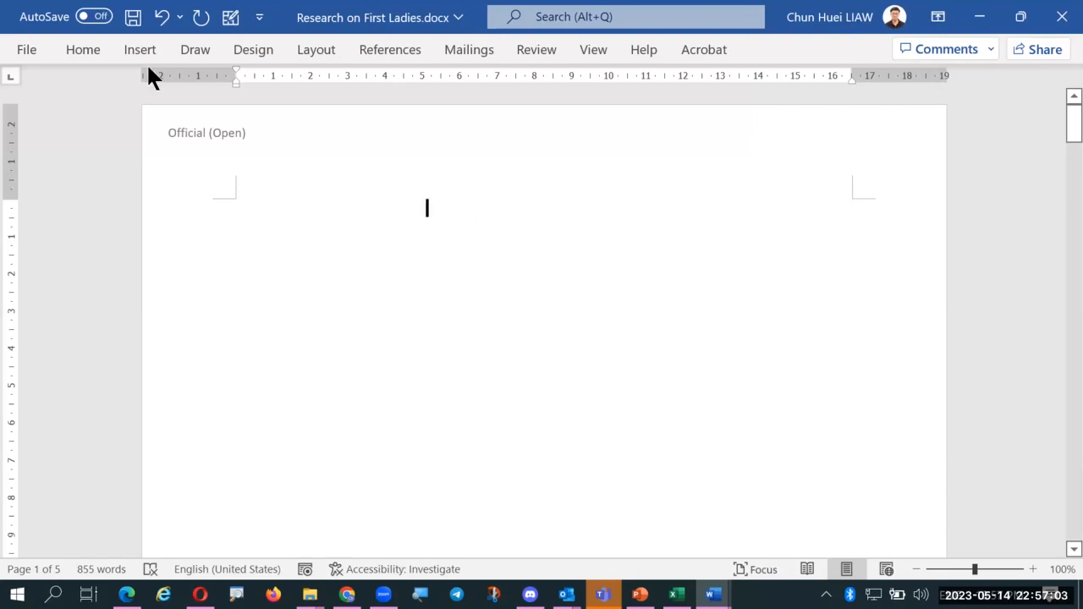
Step: Insert the built-in Automatic Table 2 table of contents on the blank first page
click(385, 50)
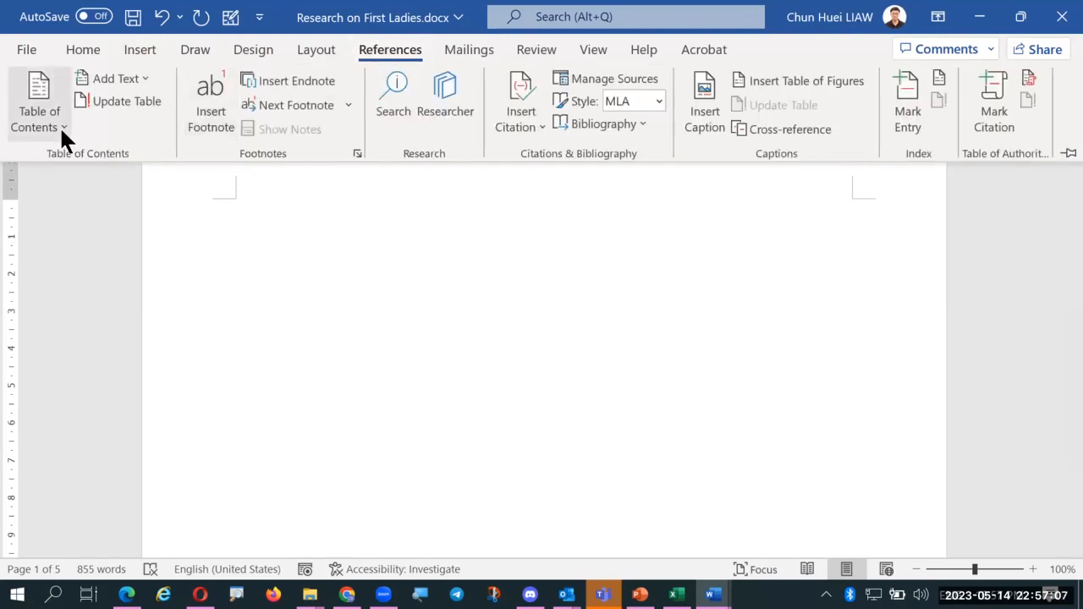
click(62, 118)
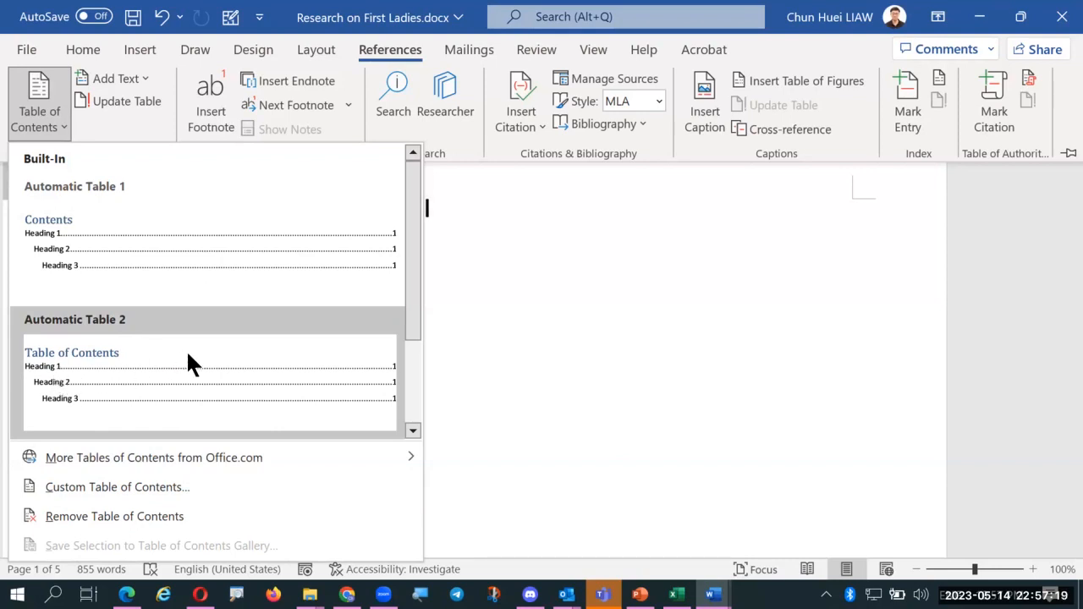
click(302, 346)
Step: Insert a page break between the table of contents and the title "The Evolving Role of the First Lady"
scroll(376, 303, down, 6)
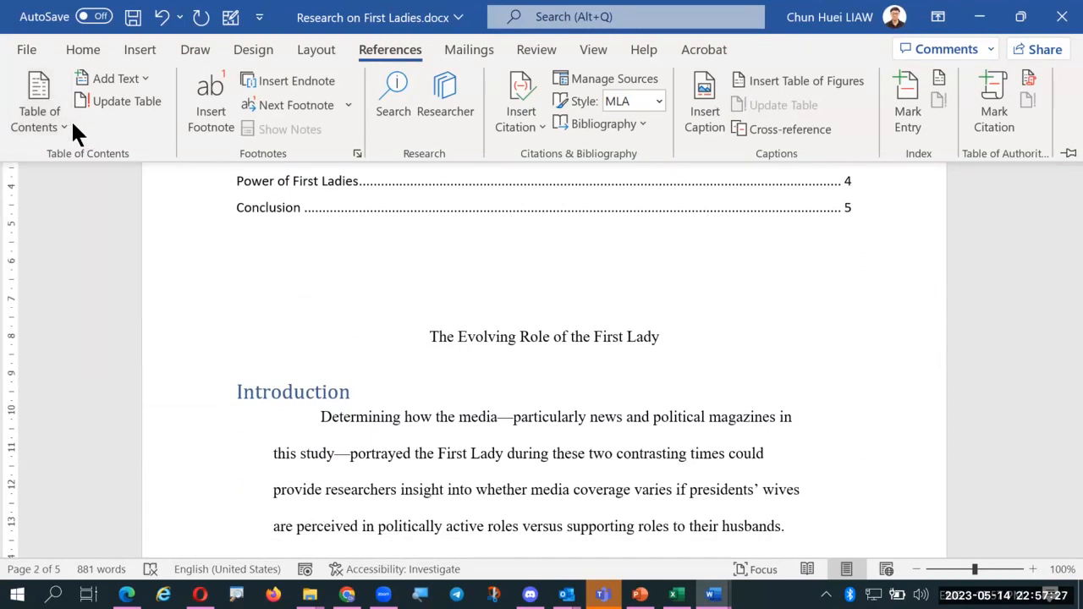
click(142, 47)
click(29, 119)
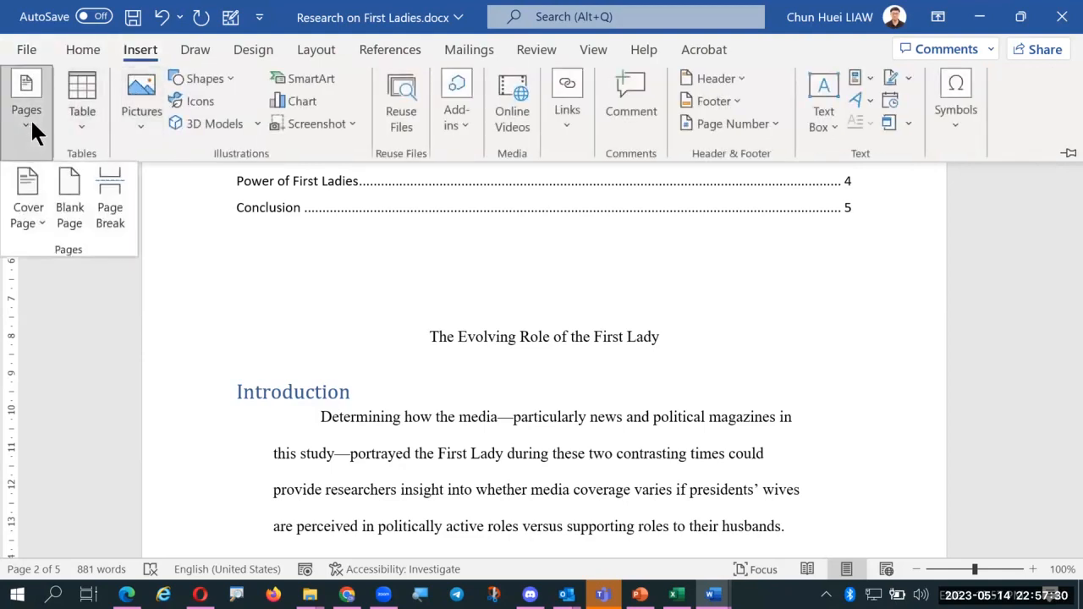
click(115, 207)
scroll(412, 237, up, 4)
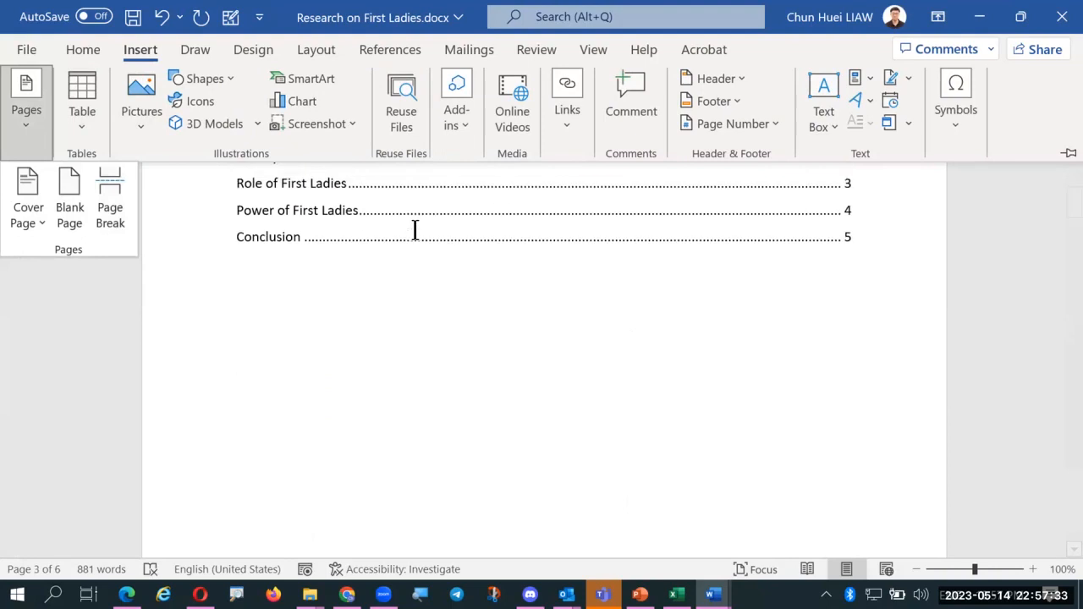
Step: Check the table of contents entries and the page separation between the table and the paper's title
scroll(420, 224, down, 11)
scroll(421, 222, up, 3)
scroll(423, 279, down, 1)
scroll(425, 262, up, 10)
scroll(428, 258, up, 3)
scroll(427, 246, down, 6)
scroll(428, 245, up, 4)
scroll(428, 237, down, 3)
scroll(428, 234, up, 1)
scroll(440, 245, down, 1)
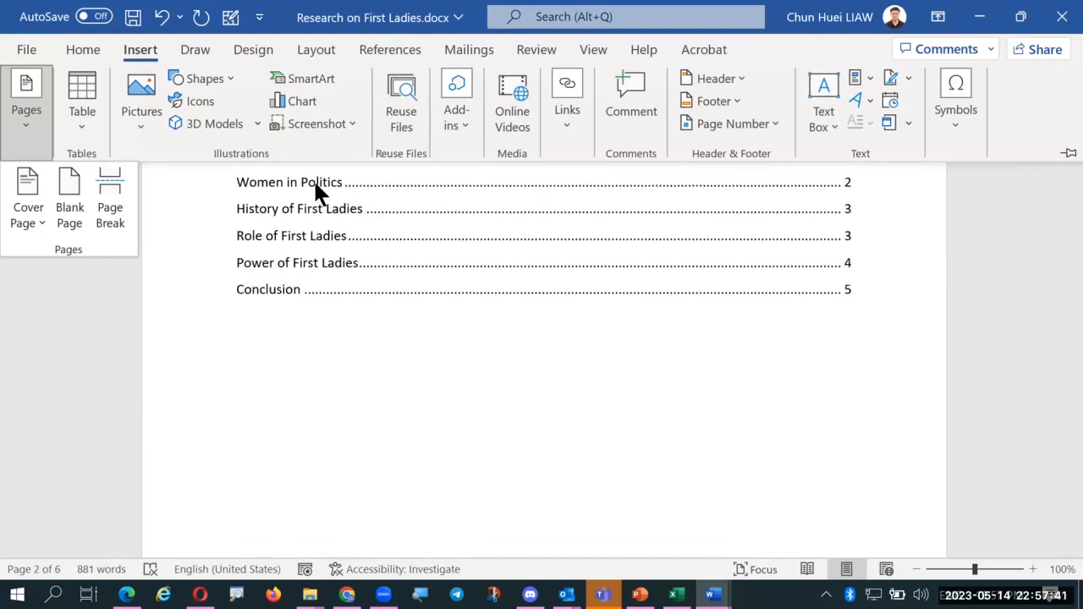
scroll(343, 200, up, 1)
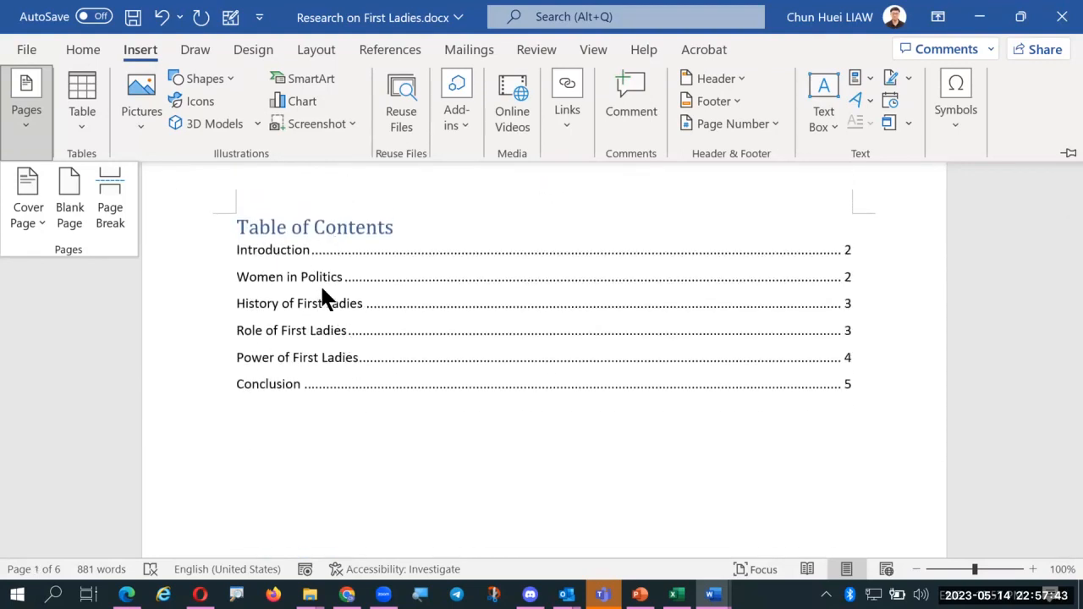
scroll(330, 292, down, 1)
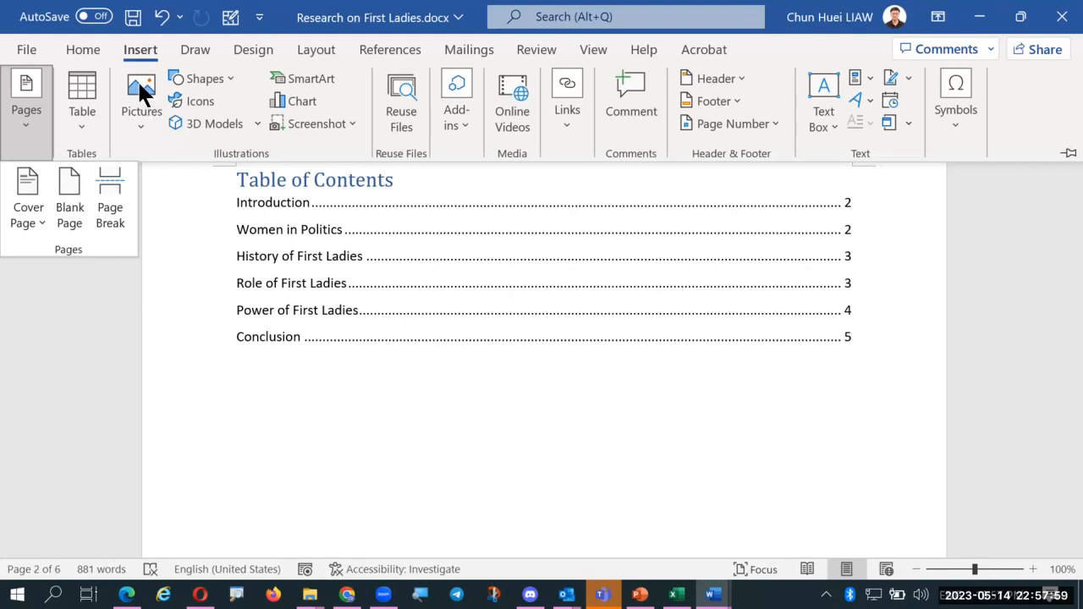
Step: Save the document with its new table of contents and page break
click(133, 17)
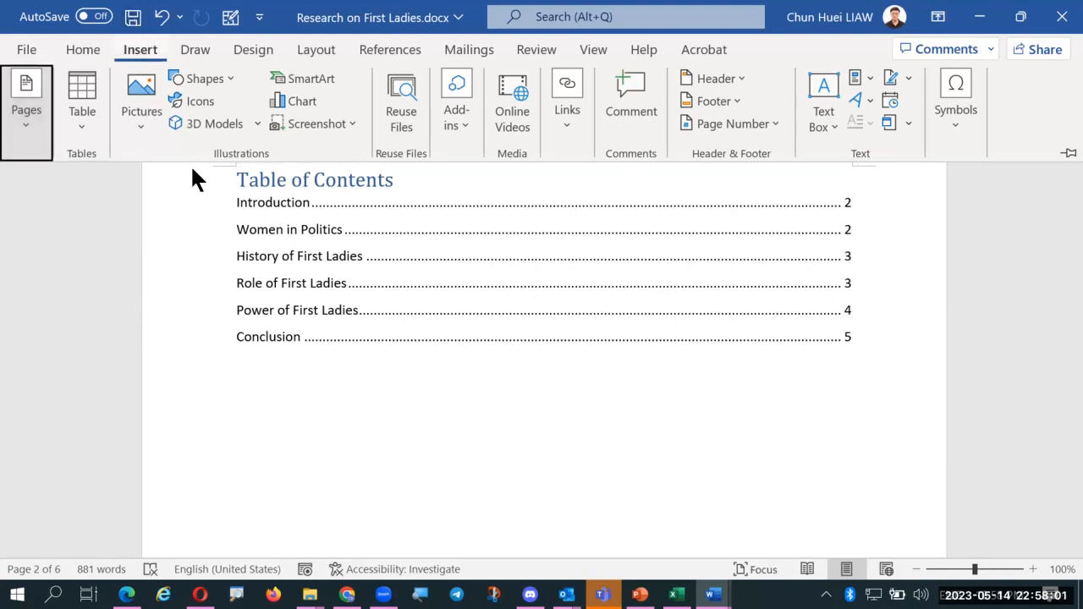
Step: Place the insertion point after "explained:" at the end of the first paragraph under "Women in Politics"
scroll(385, 322, down, 10)
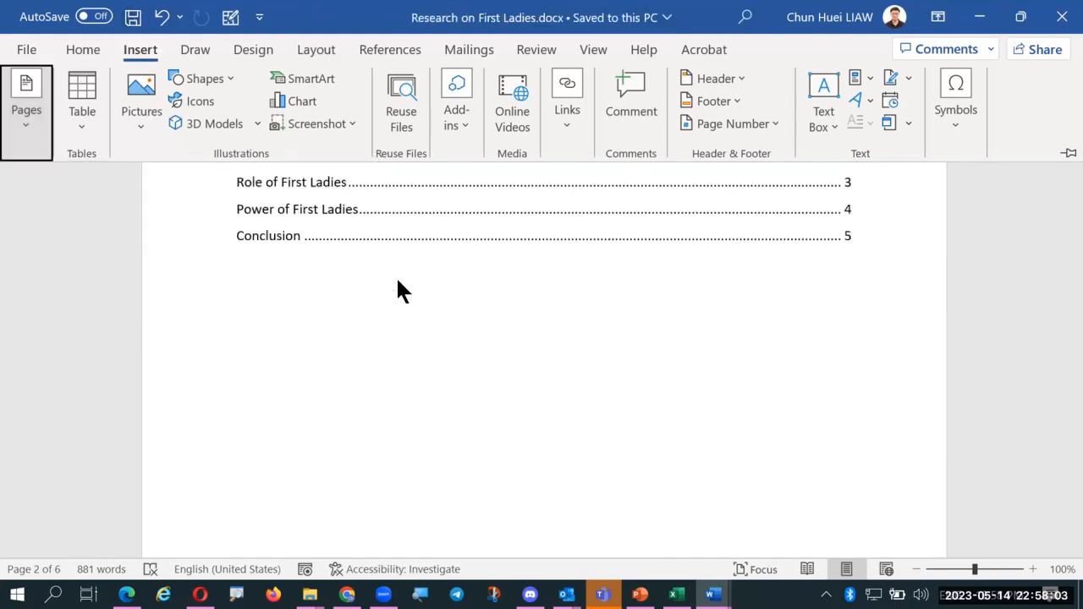
scroll(397, 275, down, 8)
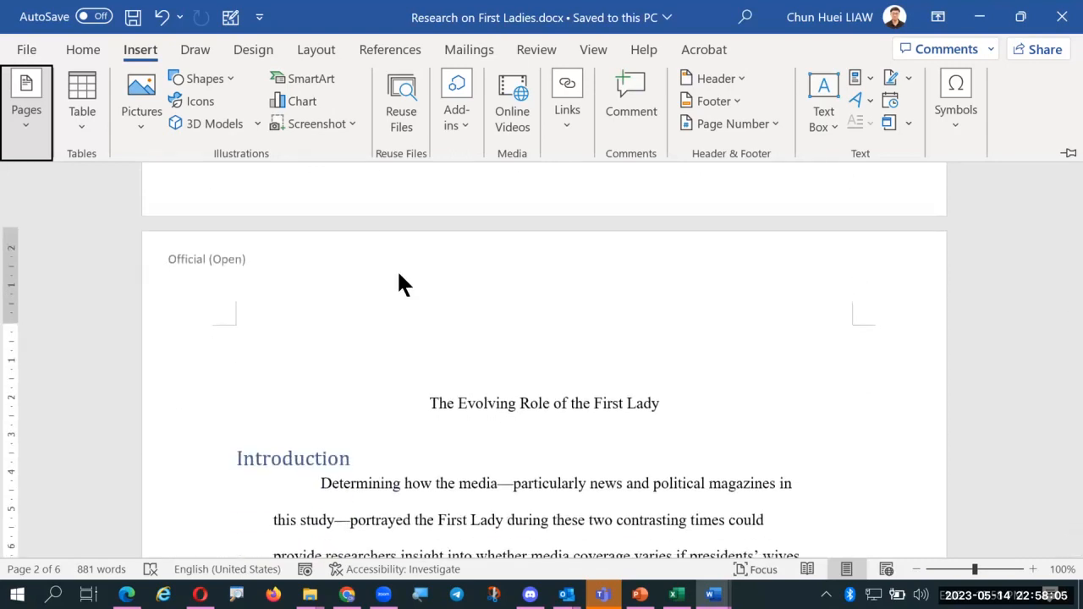
scroll(398, 271, up, 2)
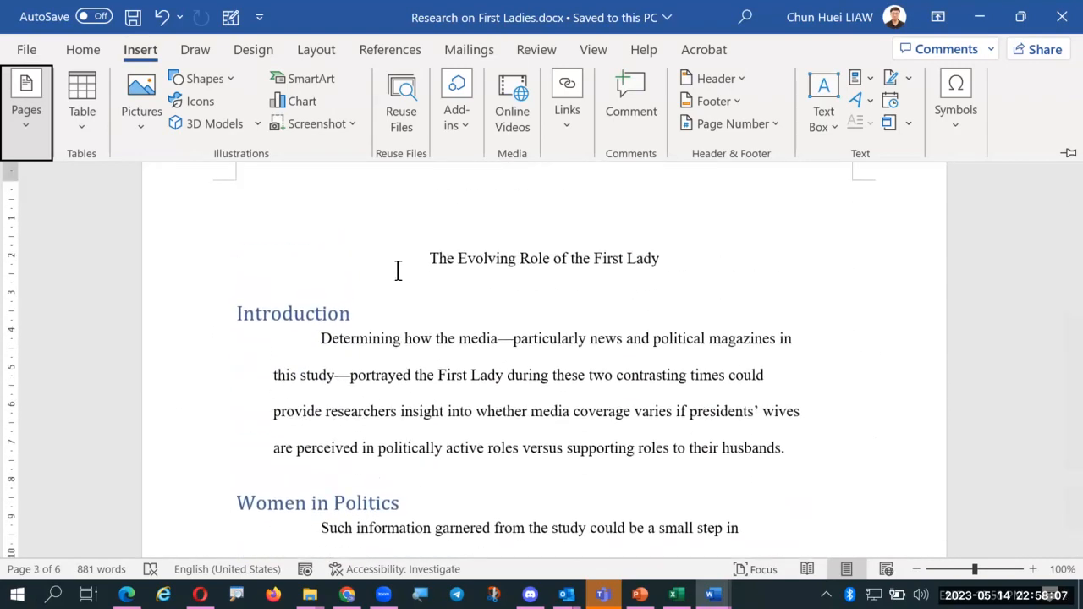
scroll(398, 271, down, 1)
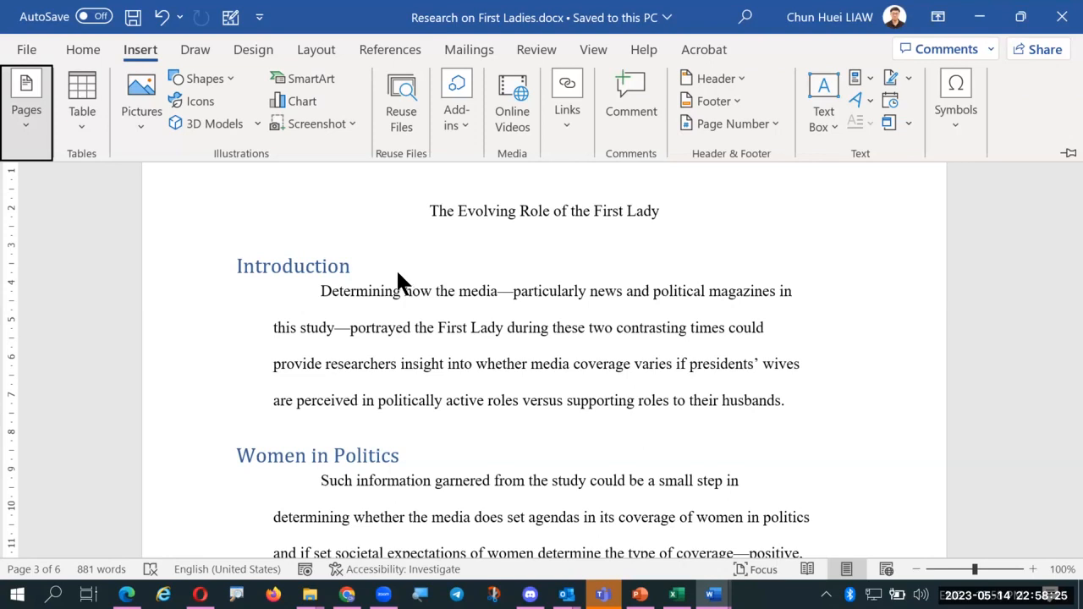
scroll(401, 270, down, 3)
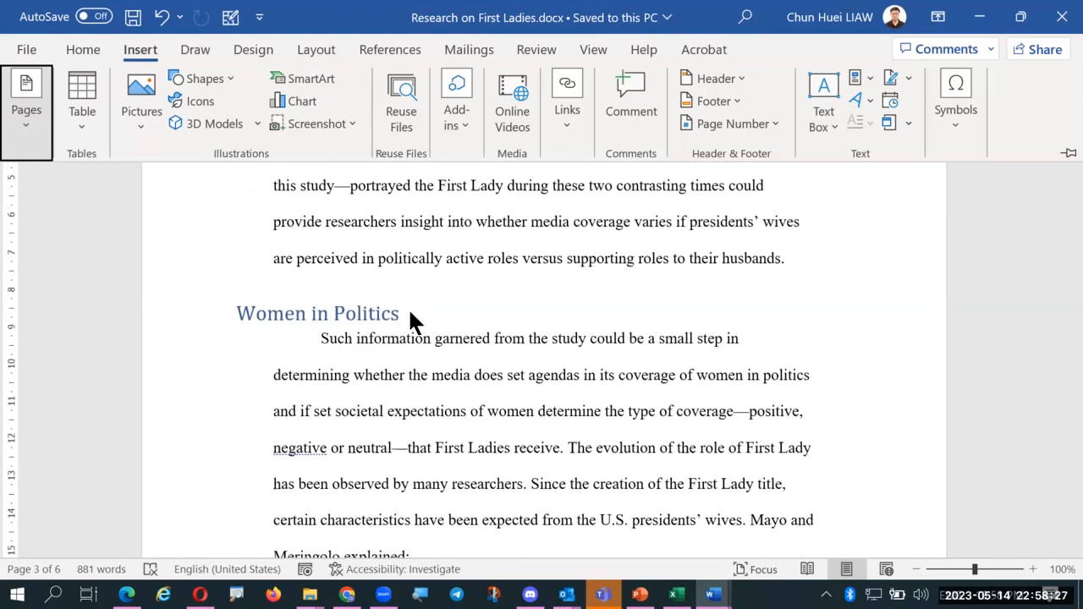
click(407, 310)
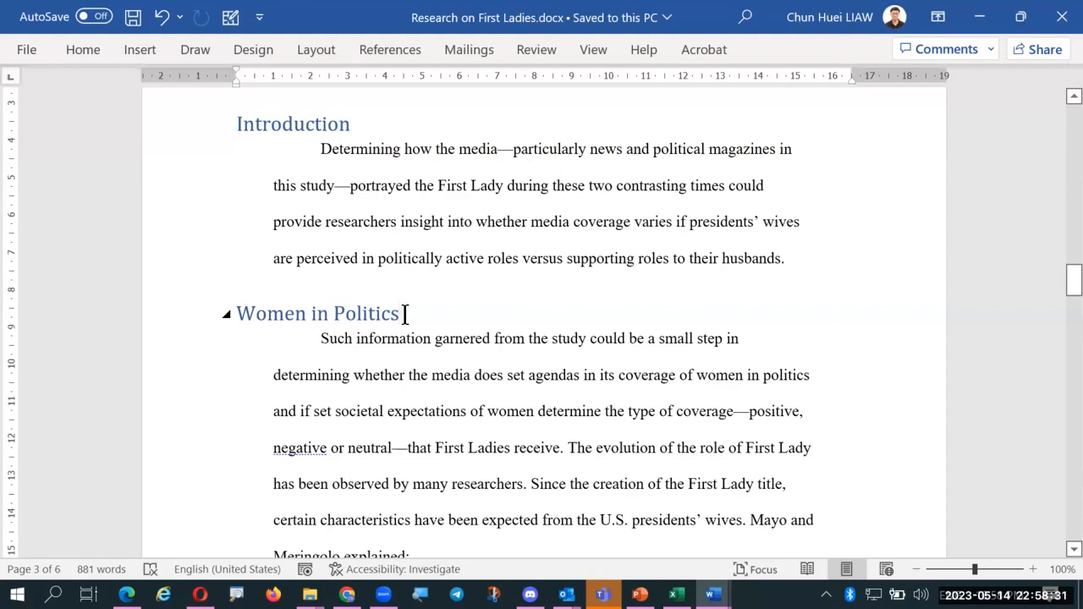
scroll(405, 315, down, 2)
scroll(405, 315, down, 2)
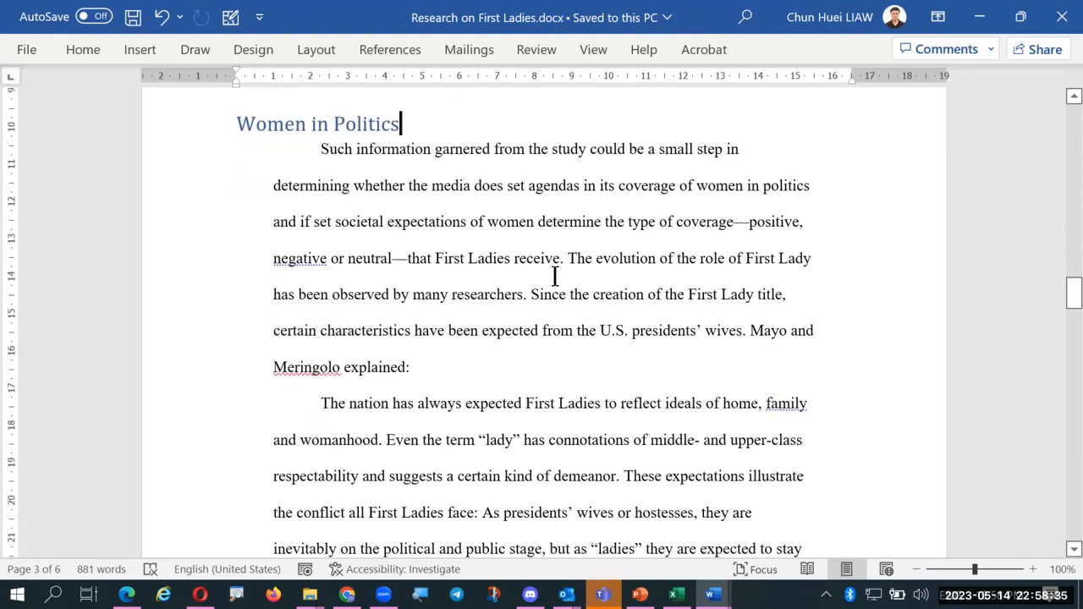
scroll(554, 277, down, 1)
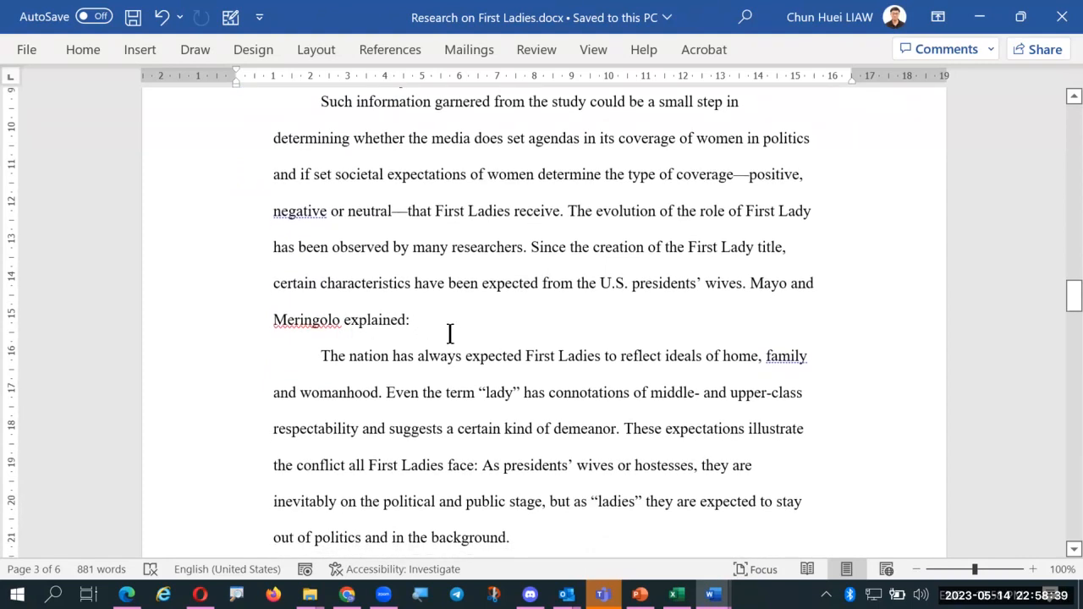
scroll(445, 329, down, 1)
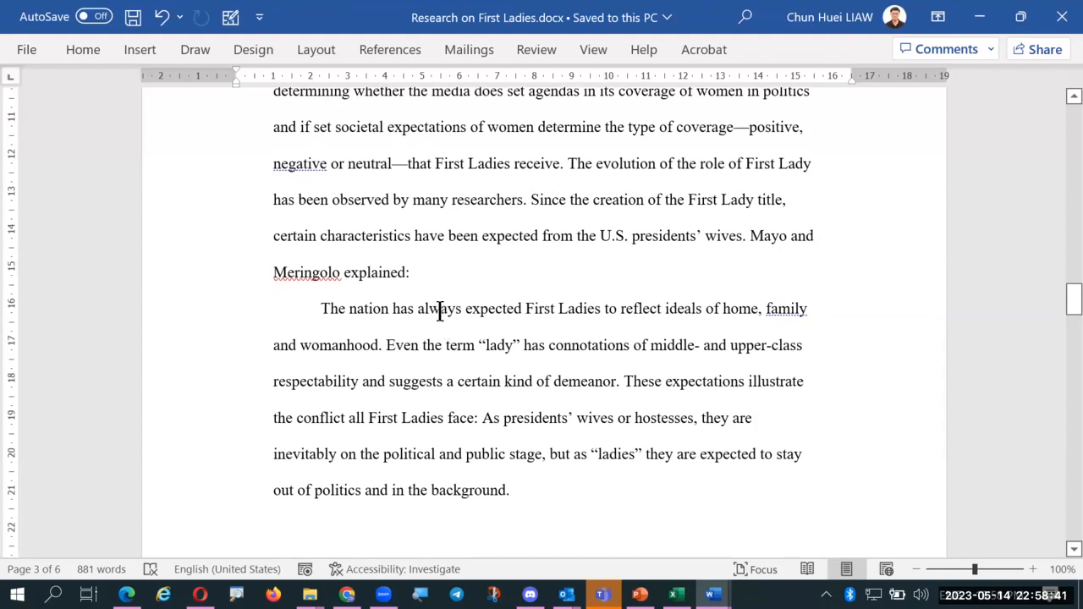
scroll(439, 311, up, 2)
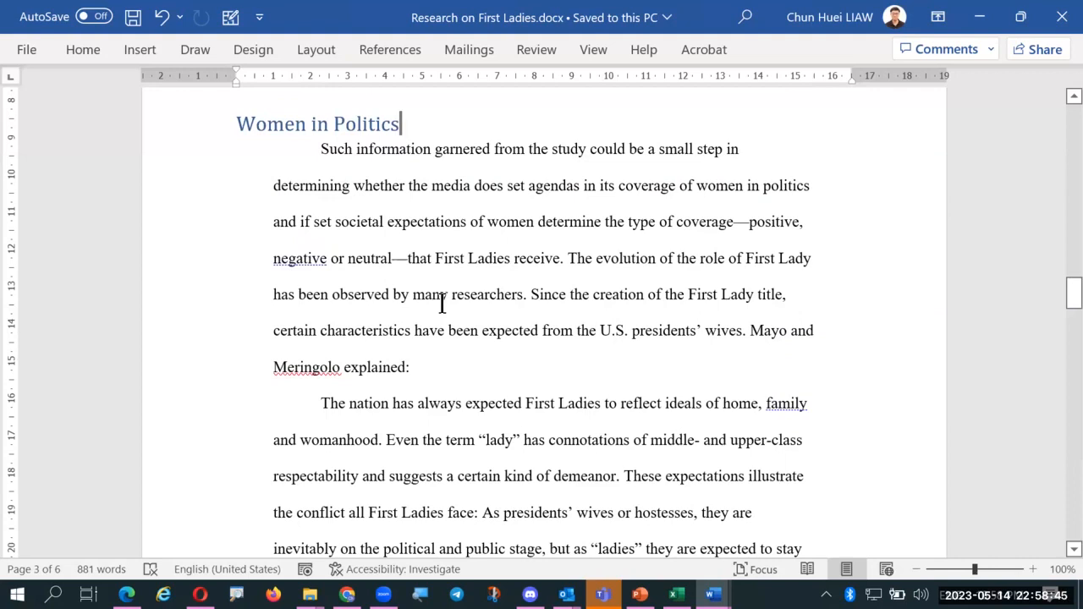
scroll(442, 304, down, 1)
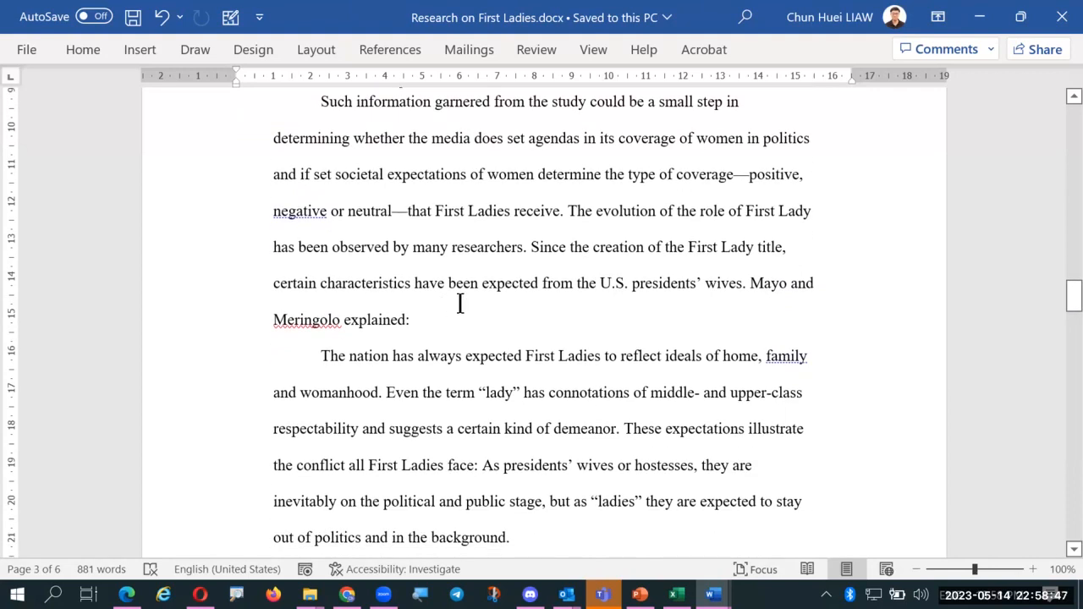
scroll(465, 289, up, 2)
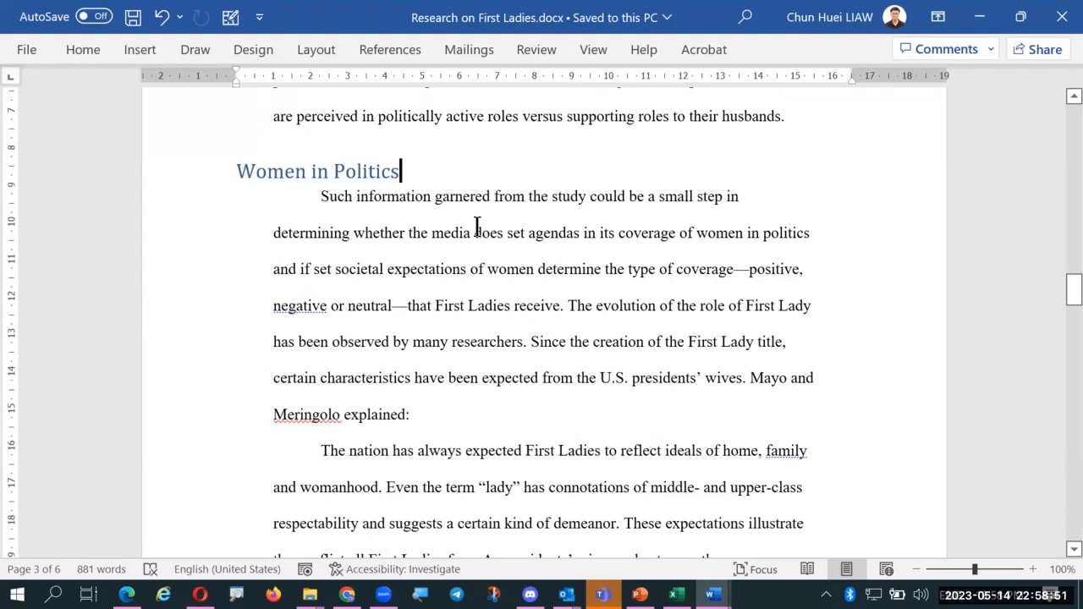
scroll(476, 226, down, 2)
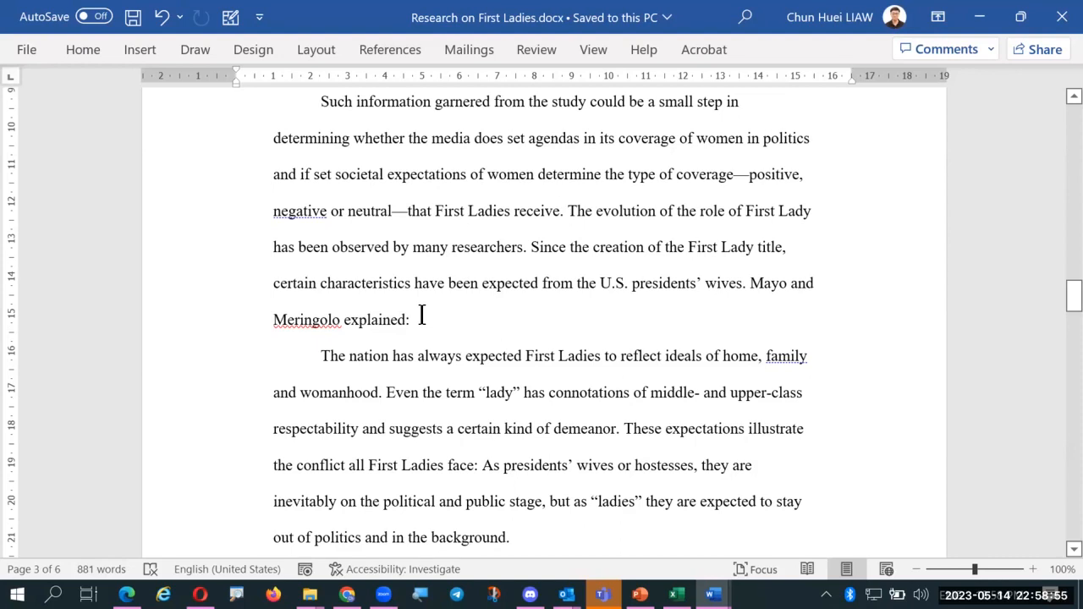
scroll(538, 309, down, 2)
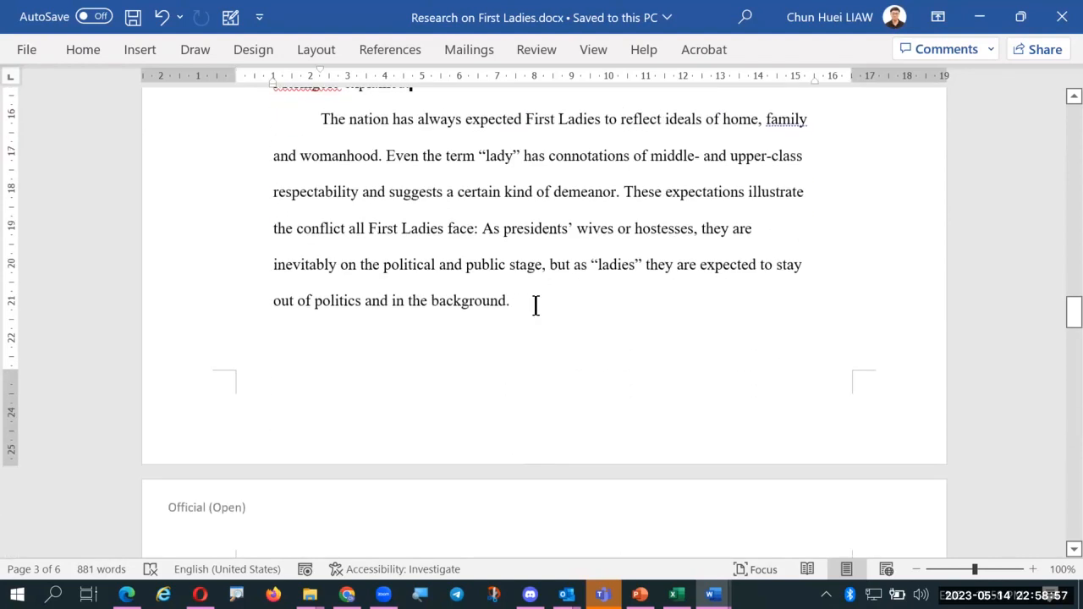
scroll(536, 313, down, 2)
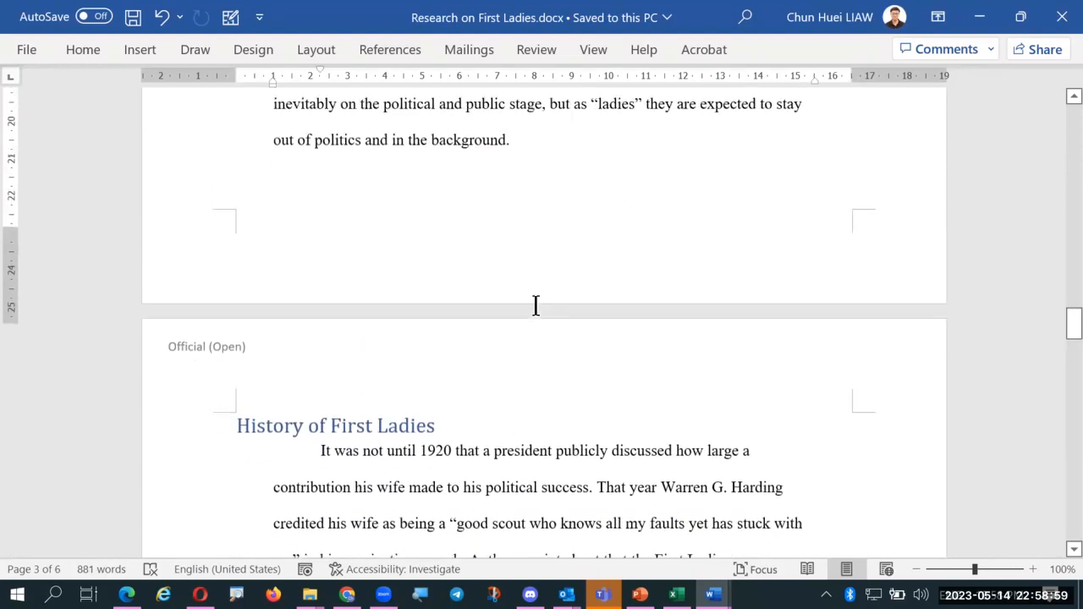
scroll(535, 307, up, 3)
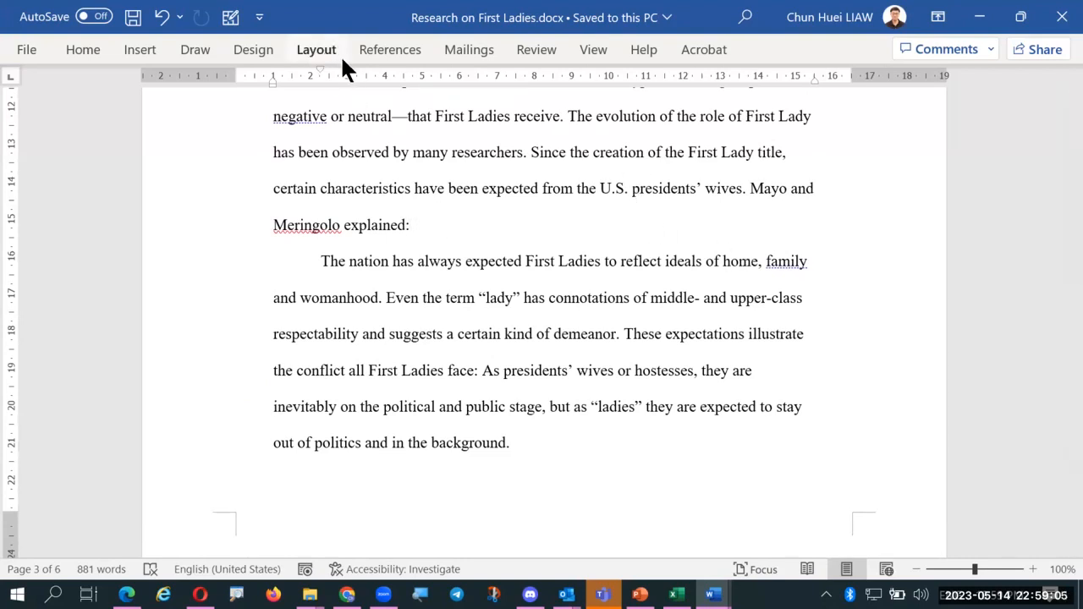
Step: Start a new Book source for a citation at the insertion point and enter its two authors, last names first, separated by a semicolon
click(401, 51)
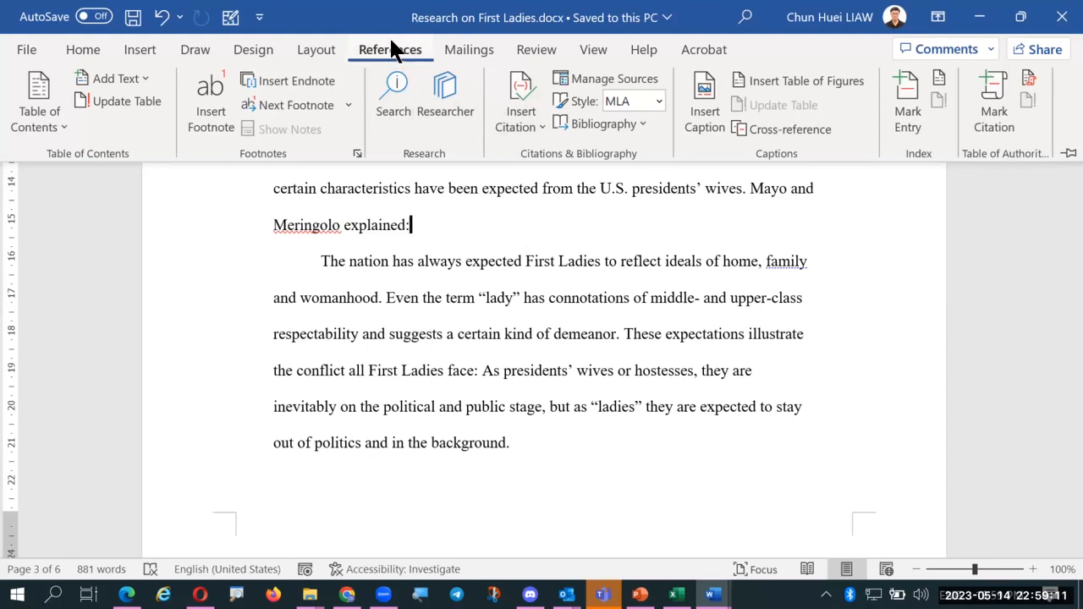
click(542, 124)
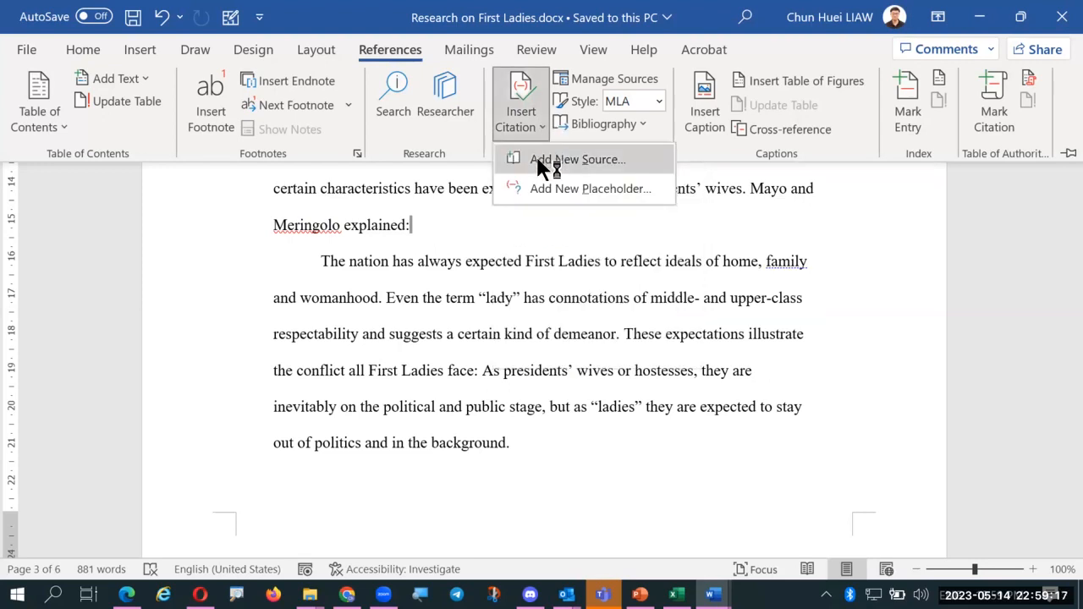
click(539, 160)
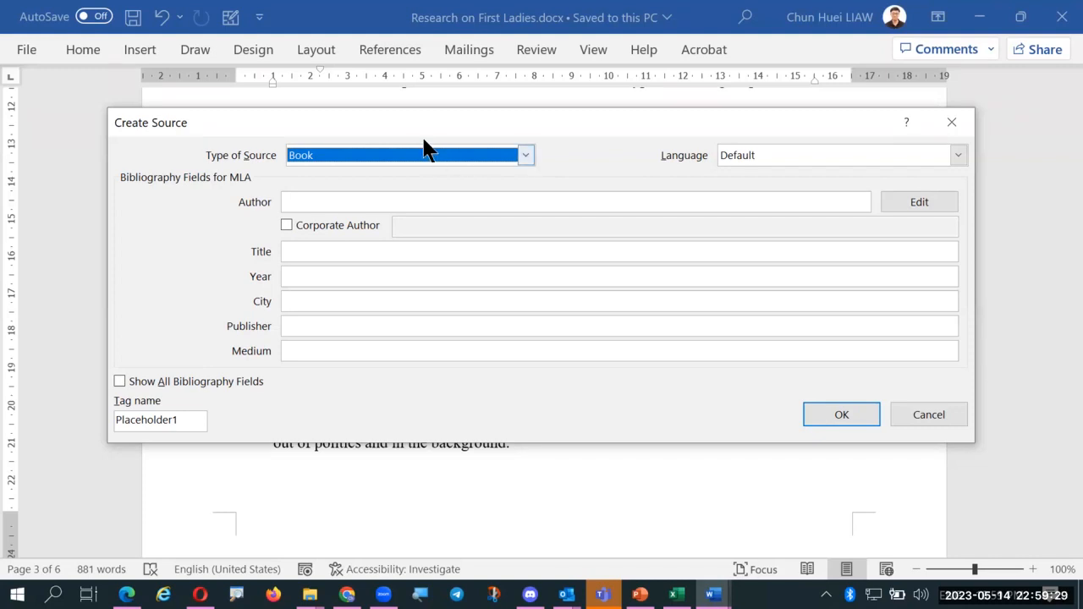
click(350, 201)
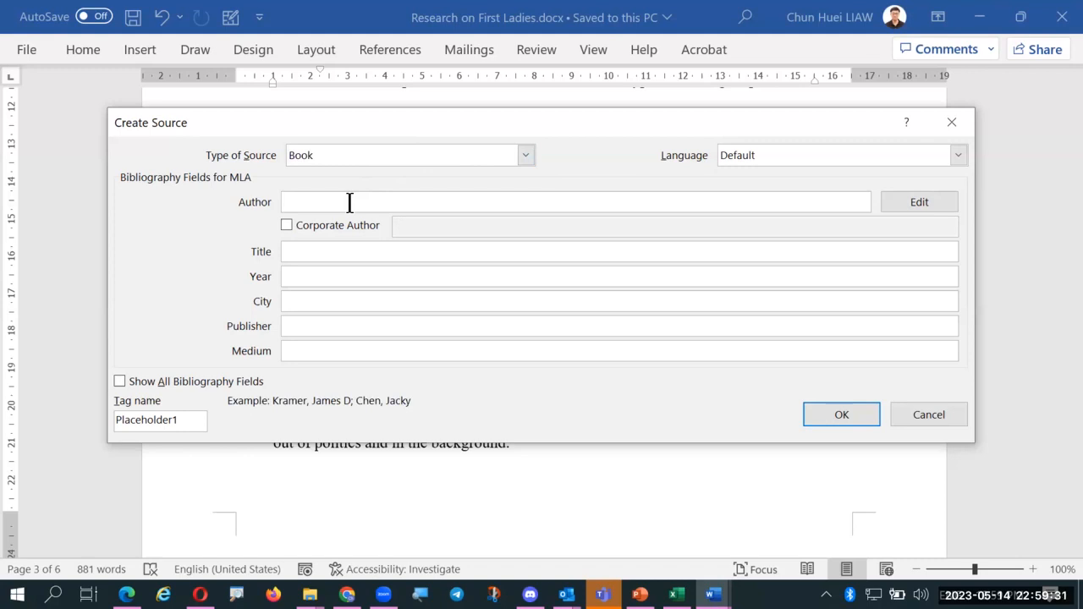
text(Mayo)
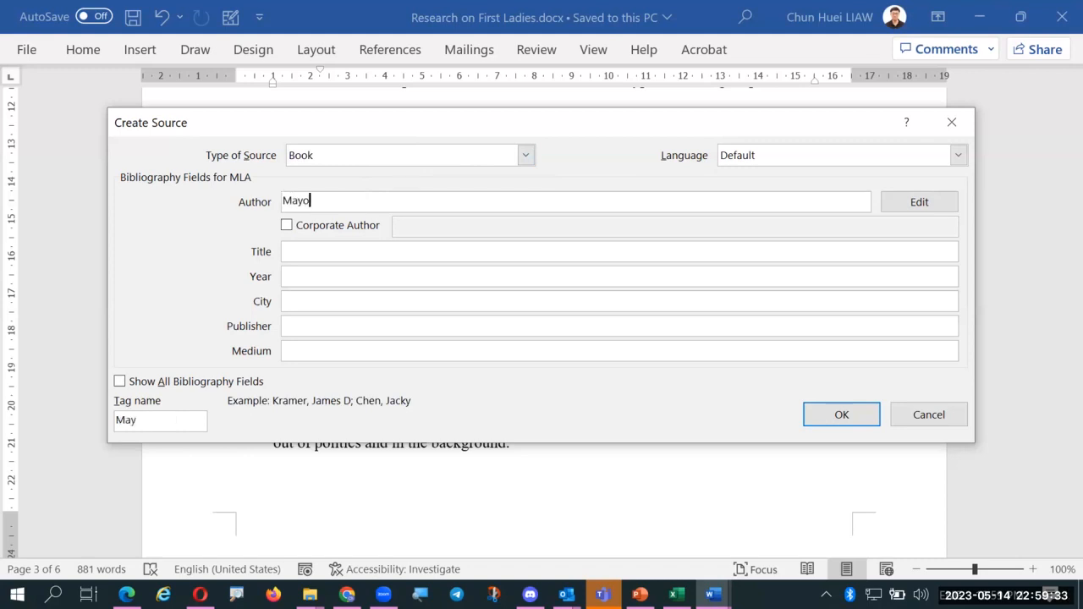
text(, Edith,; Merib)
key(BackSpace)
text(ngolo, Denise )
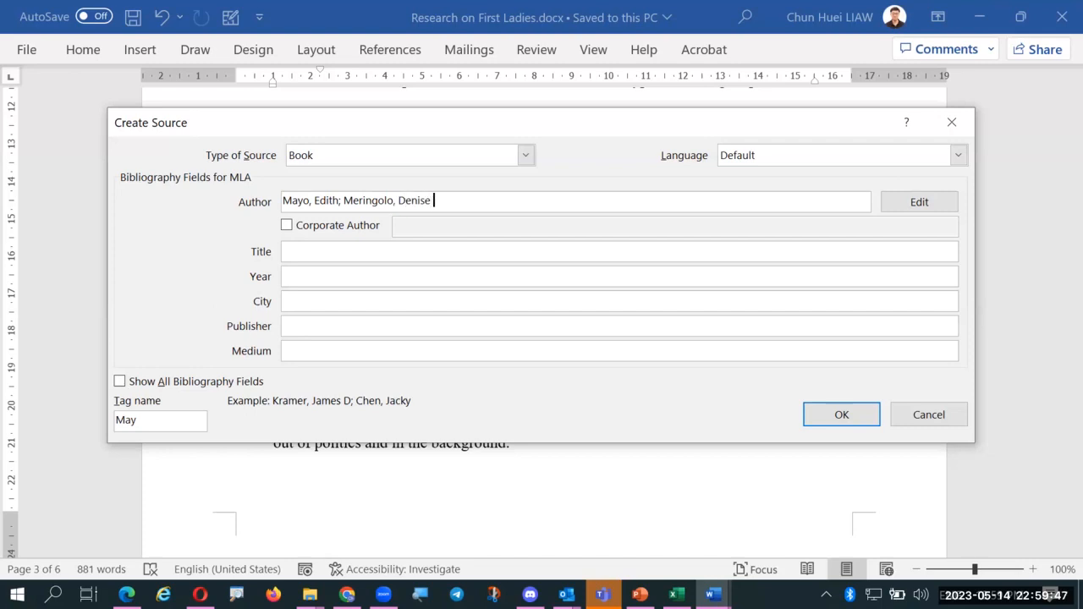
text(D.)
Step: Enter the source's title as "First ladies Politicl role and Public image"
click(342, 254)
text(Firs)
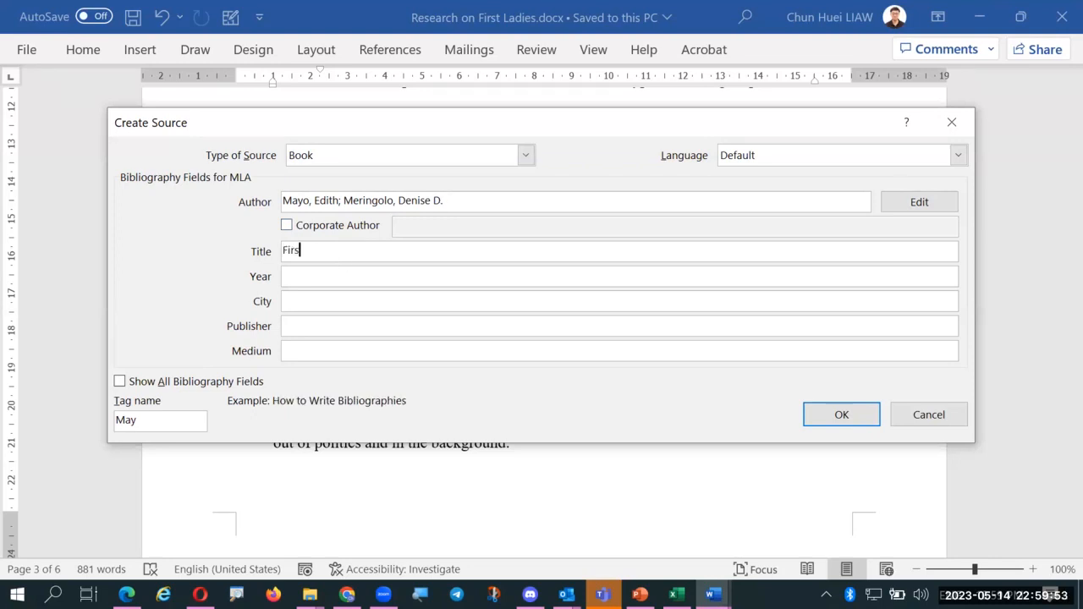
text(t Ladies)
text(a)
key(BackSpace)
text(Politicl r)
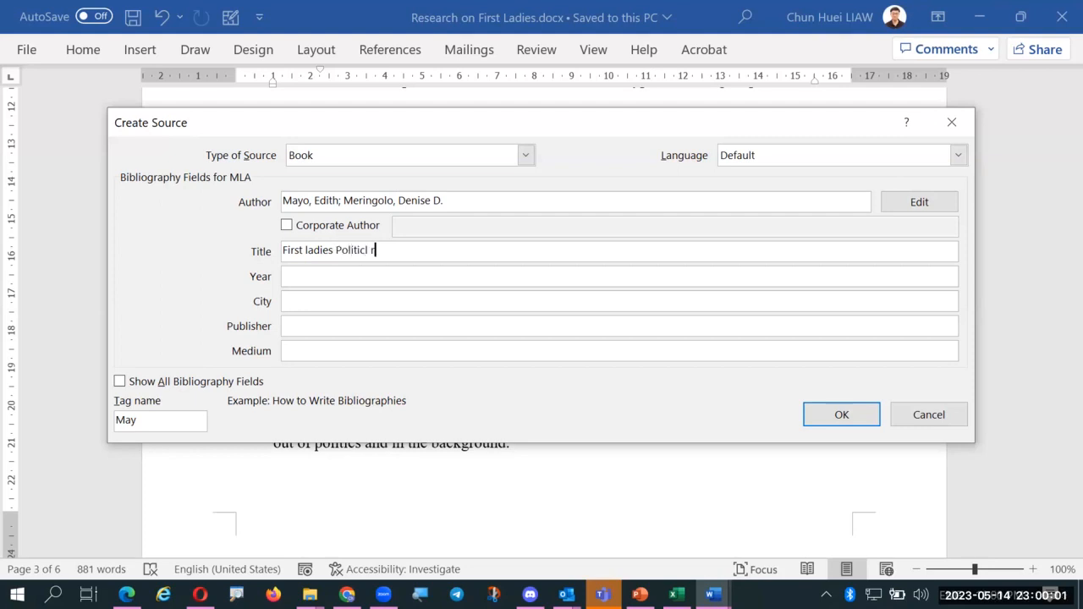
text(ole and Public image)
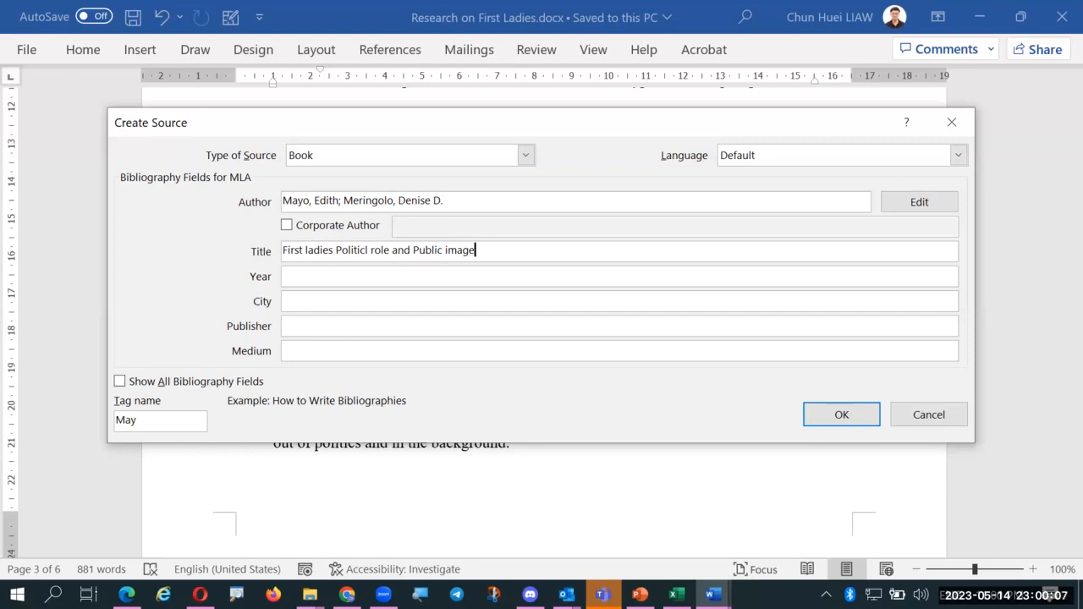
Step: Set the book source's year to 1990 and its city to Washington
click(331, 276)
text(1990)
key(Tab)
text(Wah)
key(BackSpace)
text(shin)
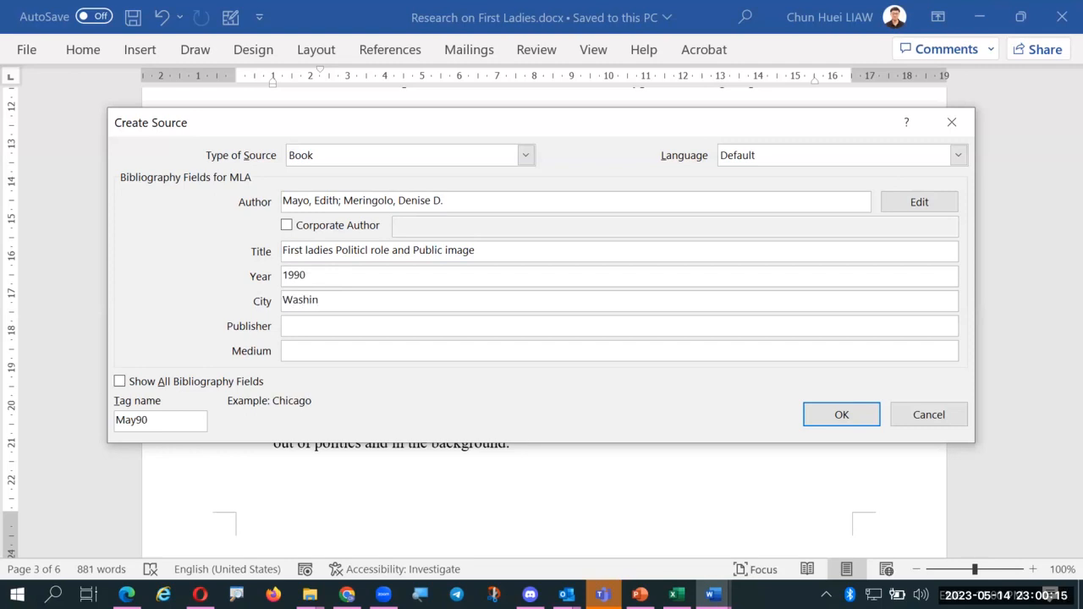
text(gton)
key(Tab)
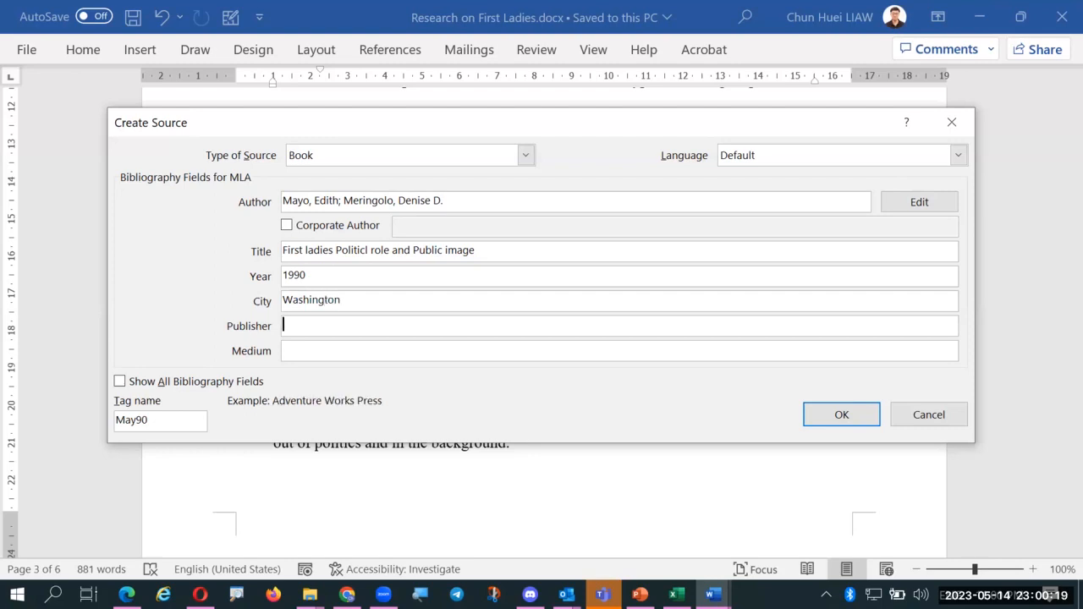
Step: Enter "Smithsonian Institute" as the source's publisher
text(DC)
click(347, 355)
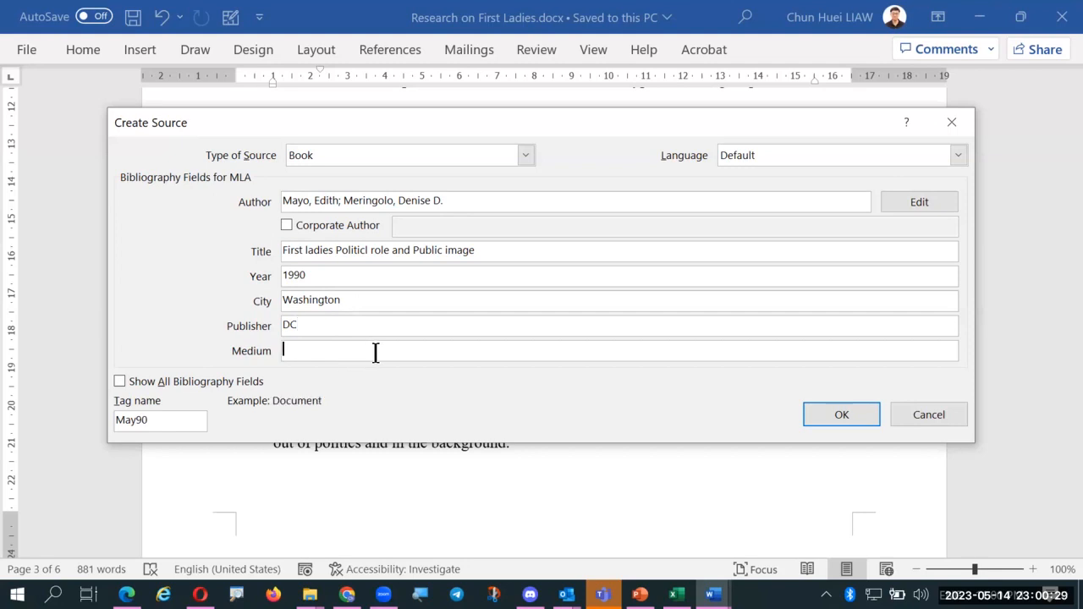
drag(345, 326, 288, 329)
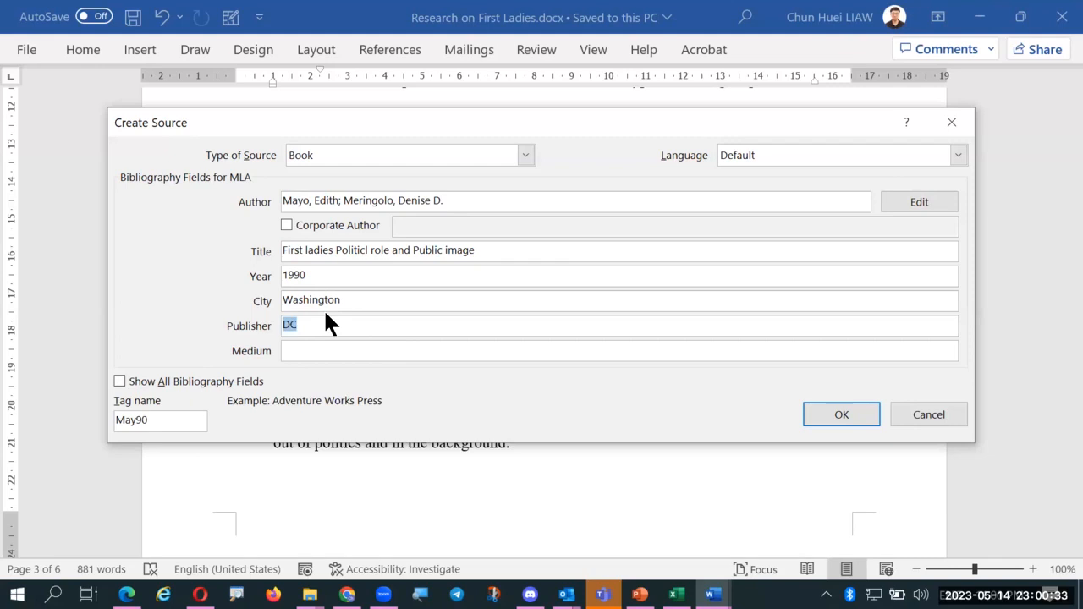
text(Smithsonian Institute)
Step: Show all bibliography fields for the source and set its State/Province to DC
click(123, 382)
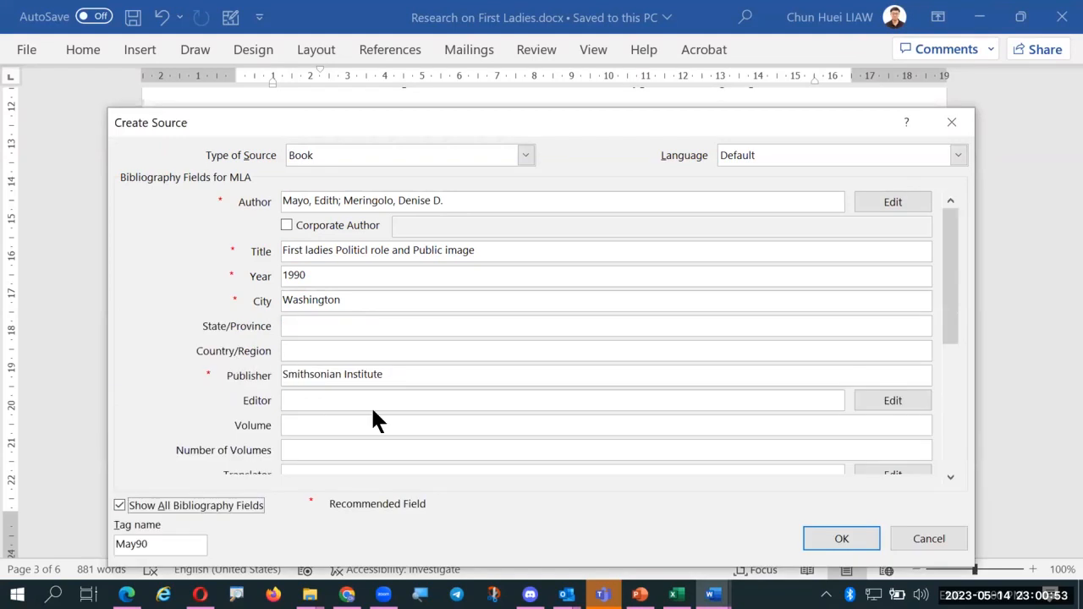
click(330, 327)
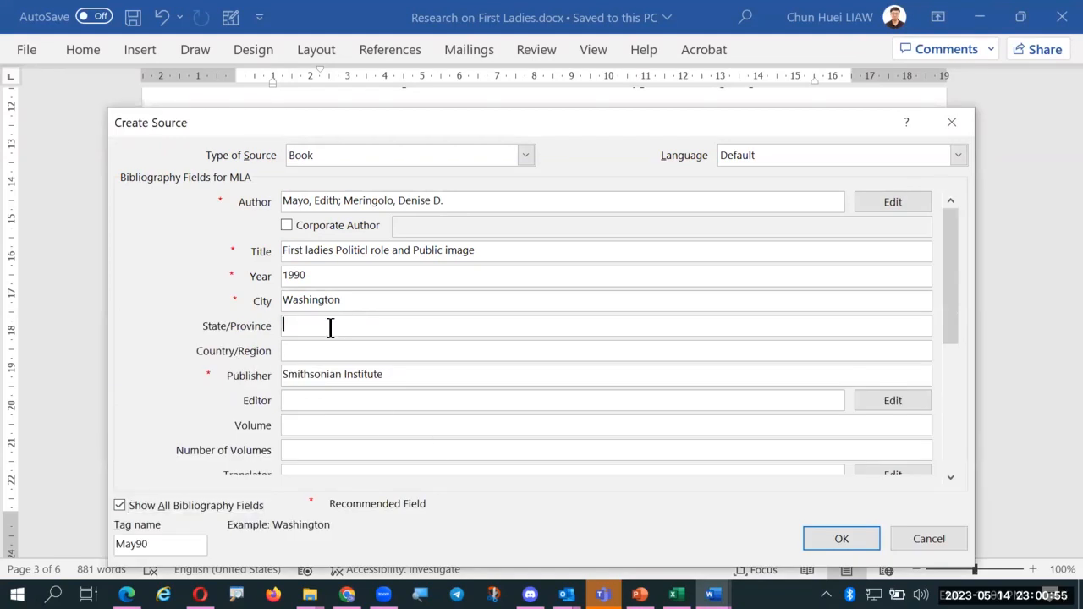
text(DC)
Step: Shorten the source's tag name to "May" and accept the source to insert its citation
click(168, 546)
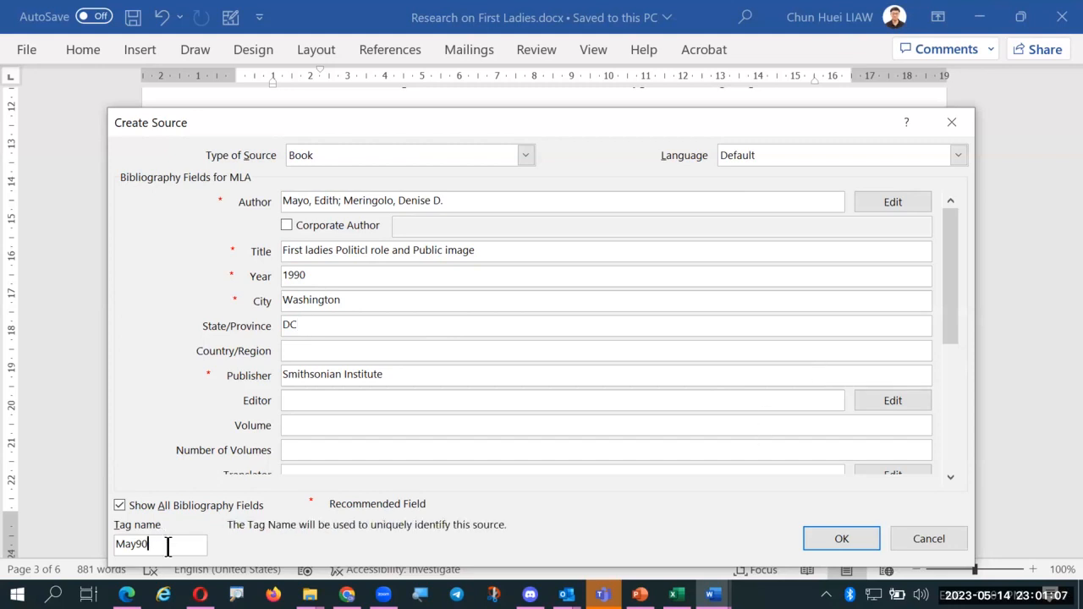
key(BackSpace)
key(BackSpace)
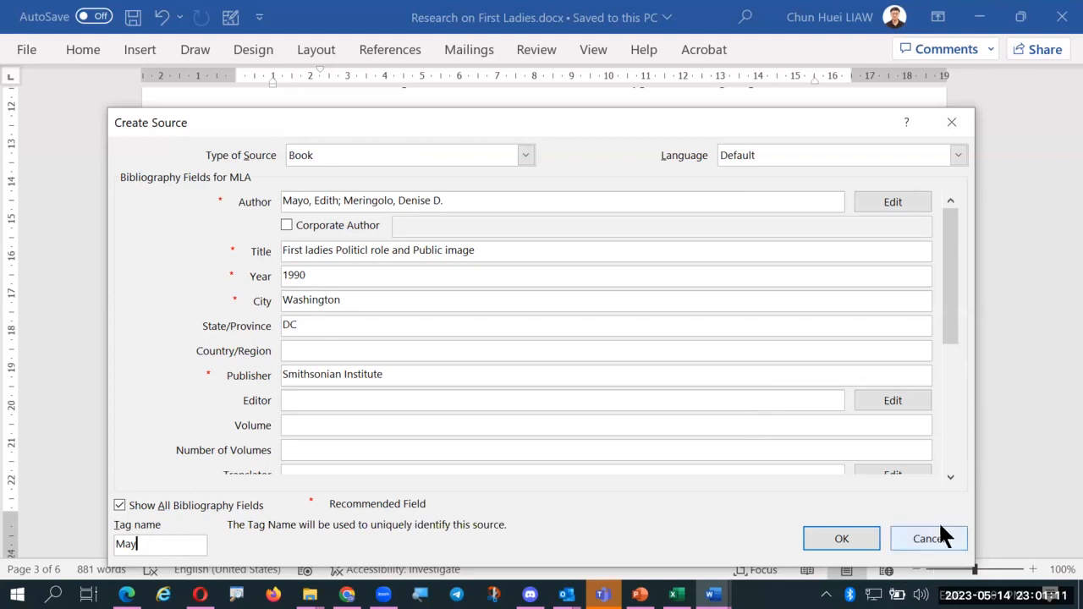
click(840, 537)
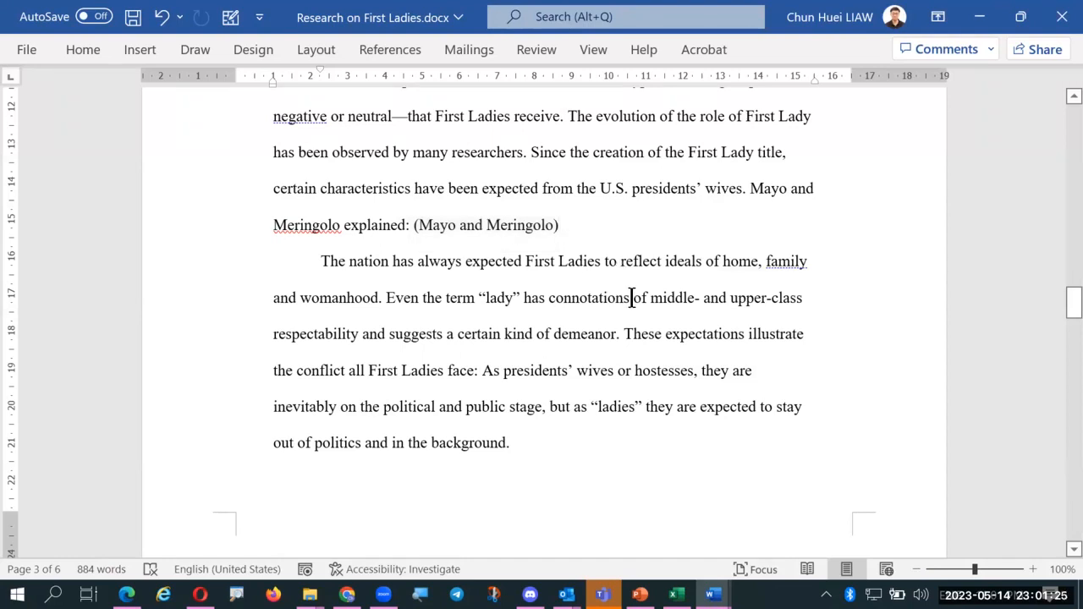
Step: Place the insertion point directly after "in his nomination speech." in the paragraph under "History of First Ladies"
scroll(595, 340, down, 10)
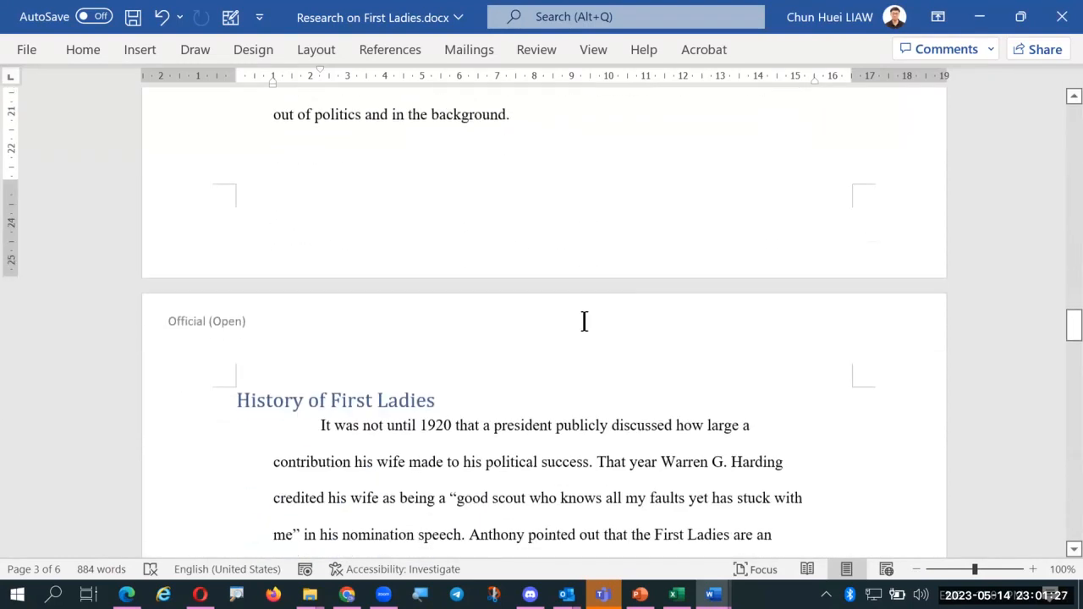
click(454, 257)
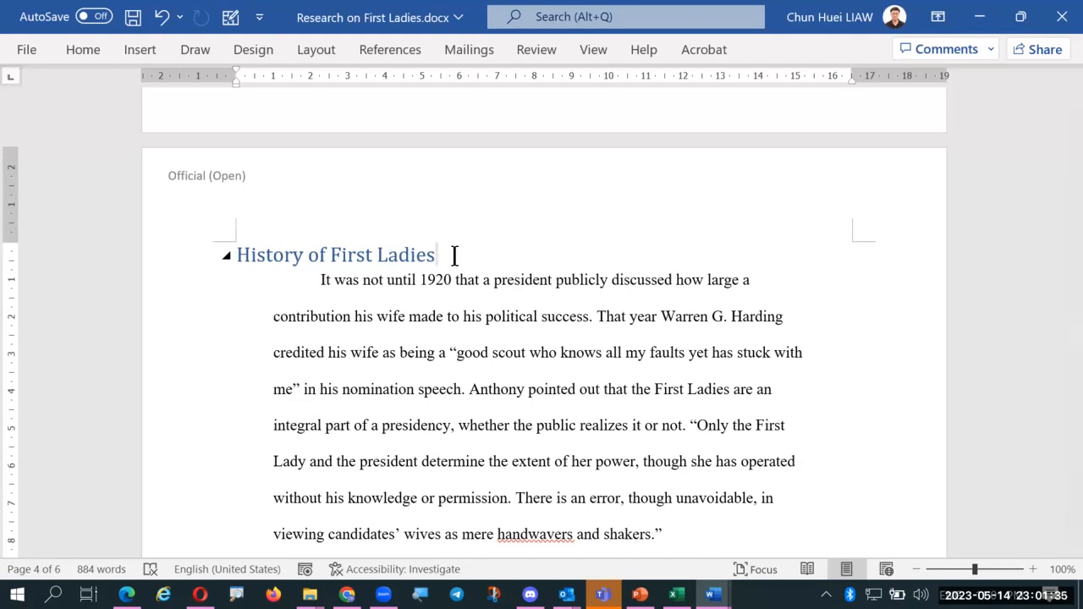
scroll(454, 255, down, 1)
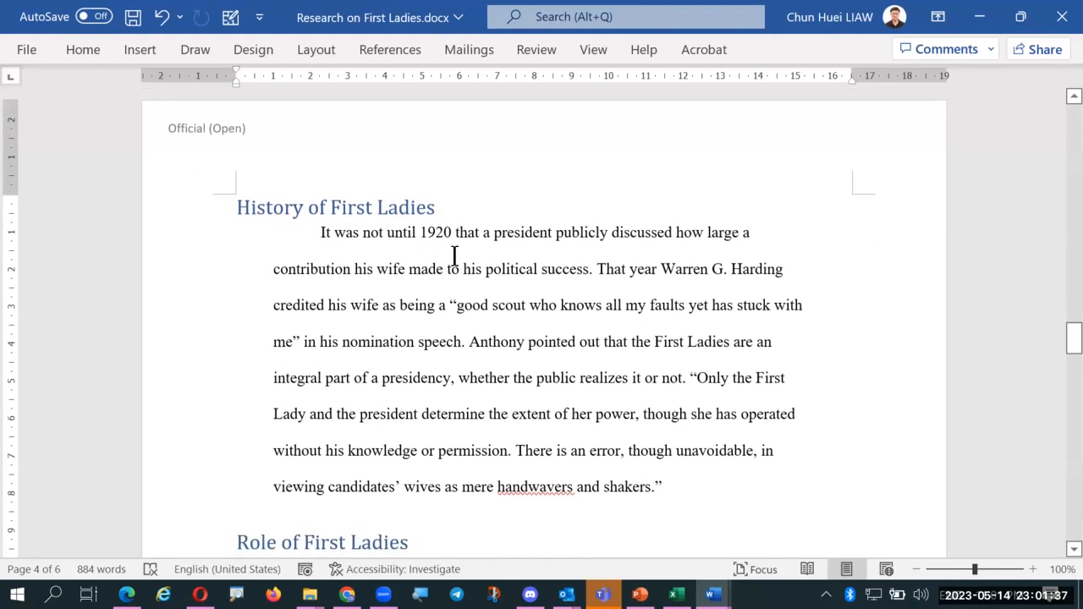
scroll(455, 254, down, 1)
scroll(455, 255, down, 4)
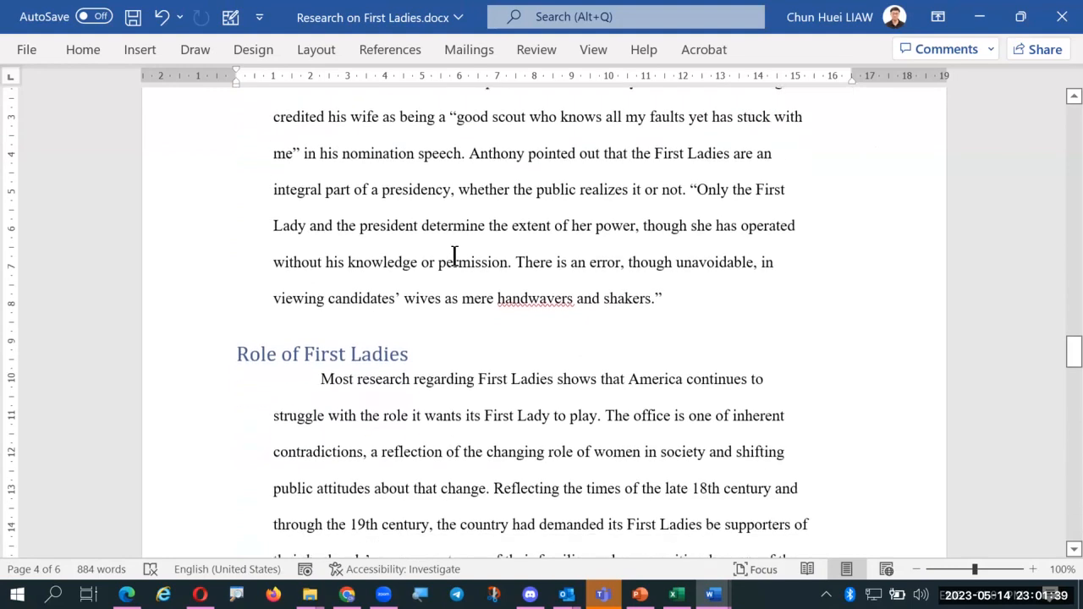
scroll(454, 255, up, 2)
scroll(455, 255, up, 2)
scroll(453, 254, down, 1)
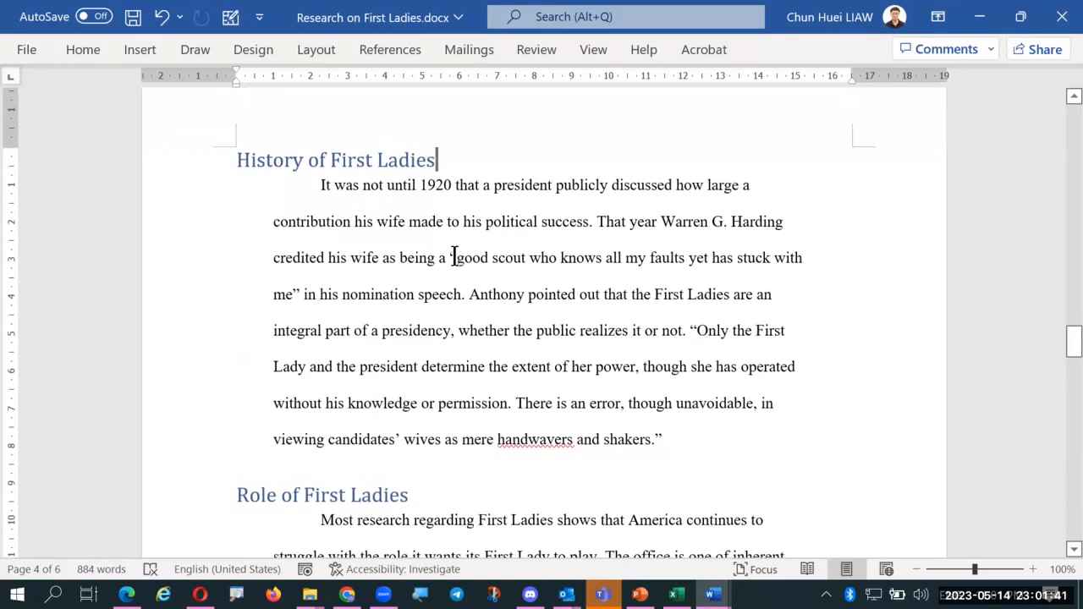
scroll(452, 252, down, 2)
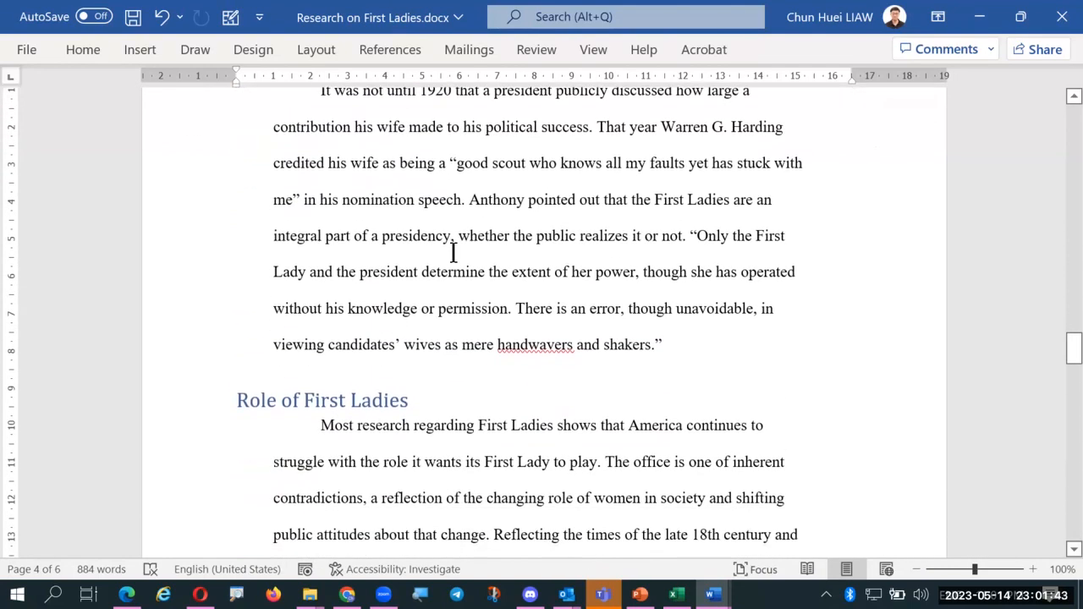
scroll(452, 253, down, 1)
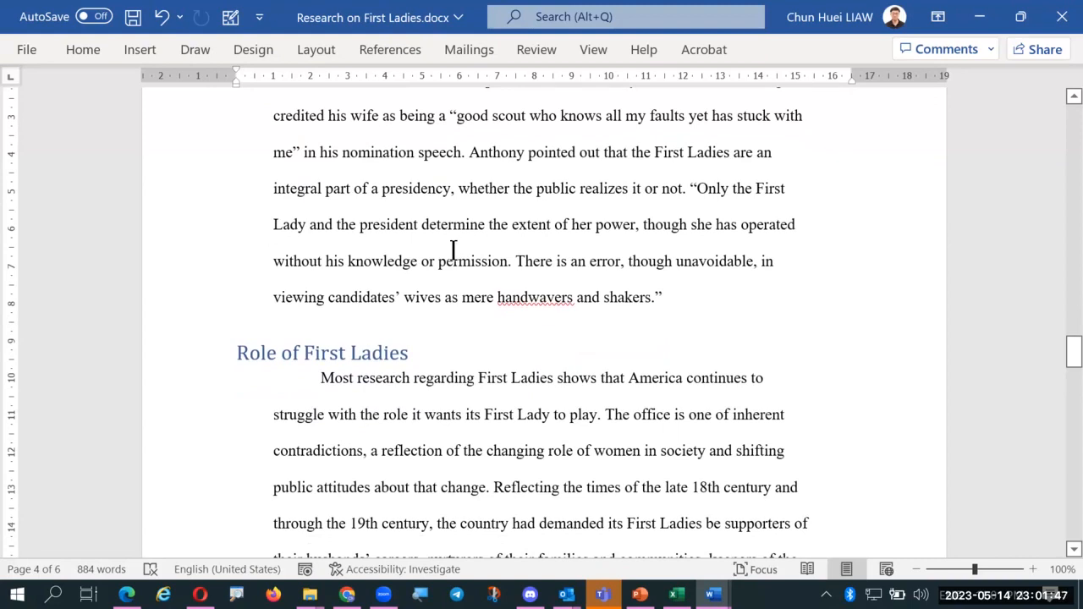
scroll(451, 169, up, 2)
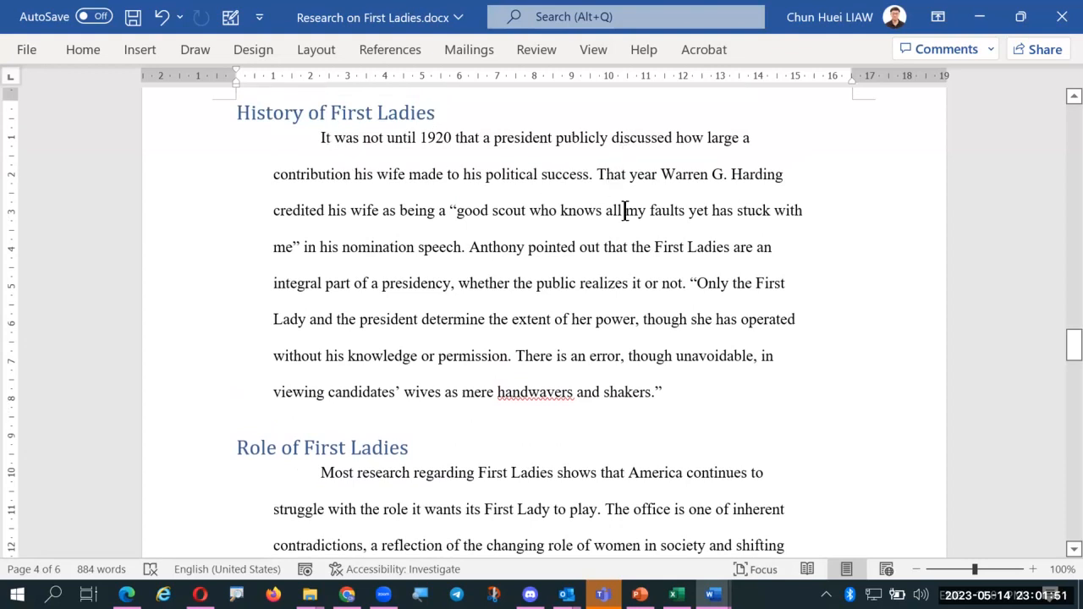
click(469, 246)
key(Left)
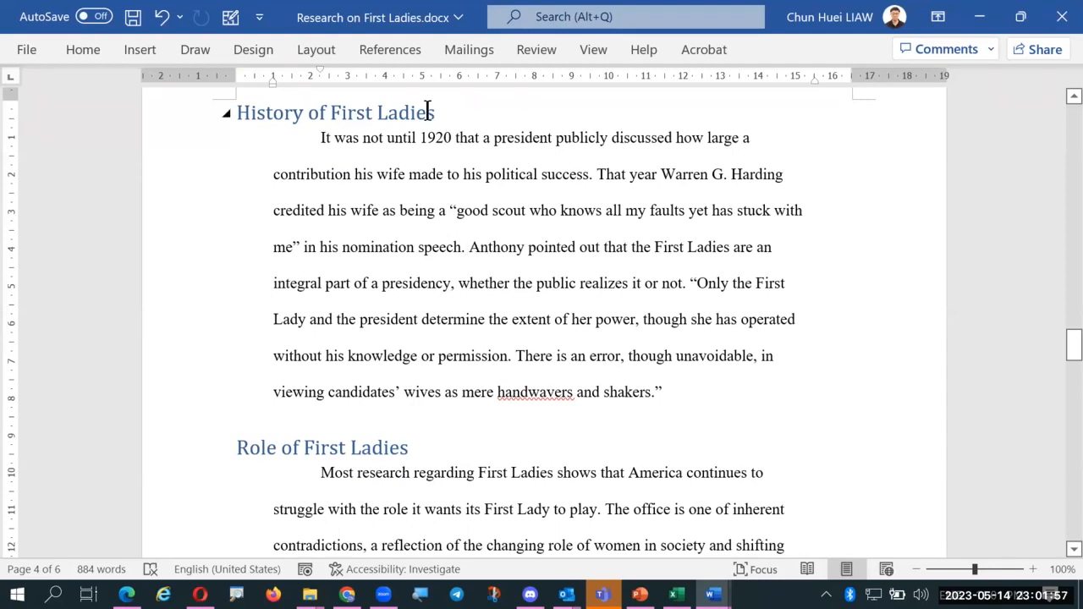
Step: Start a new Book source for a citation at the insertion point and enter its author, last name first
click(385, 49)
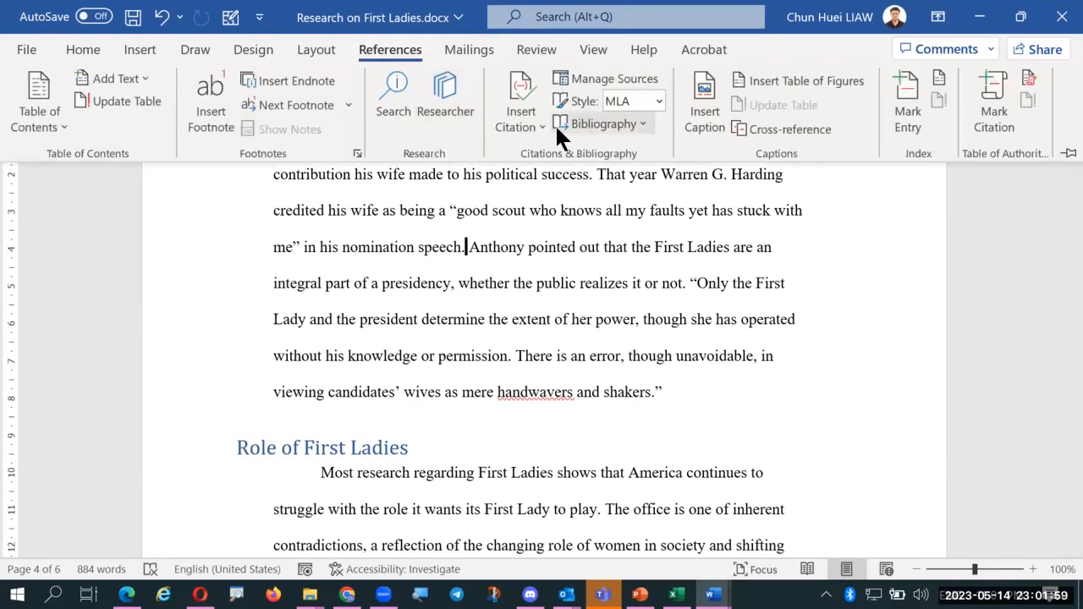
click(529, 124)
click(572, 223)
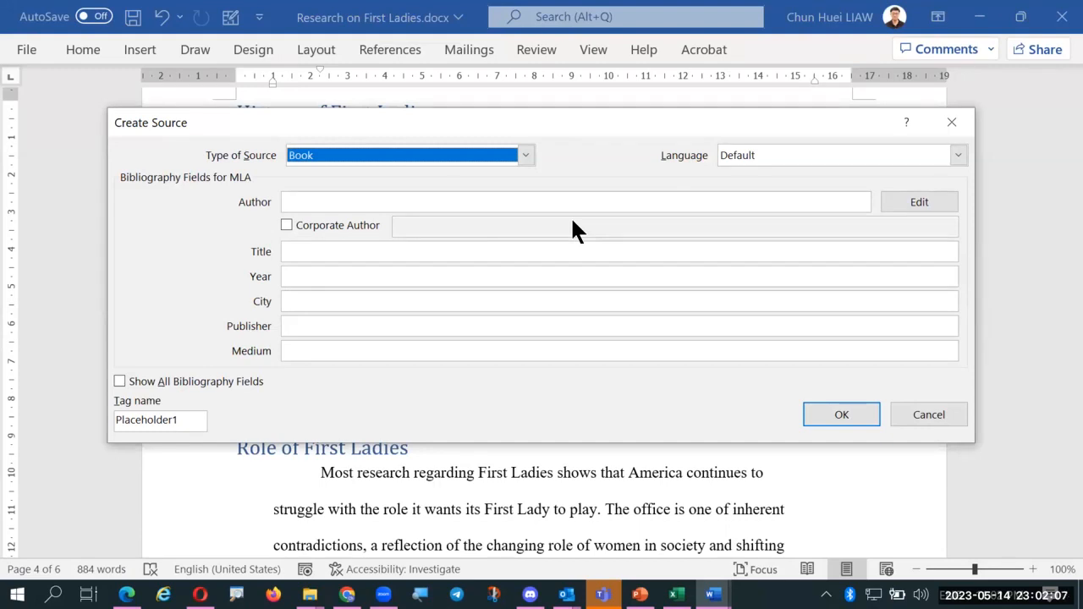
click(373, 200)
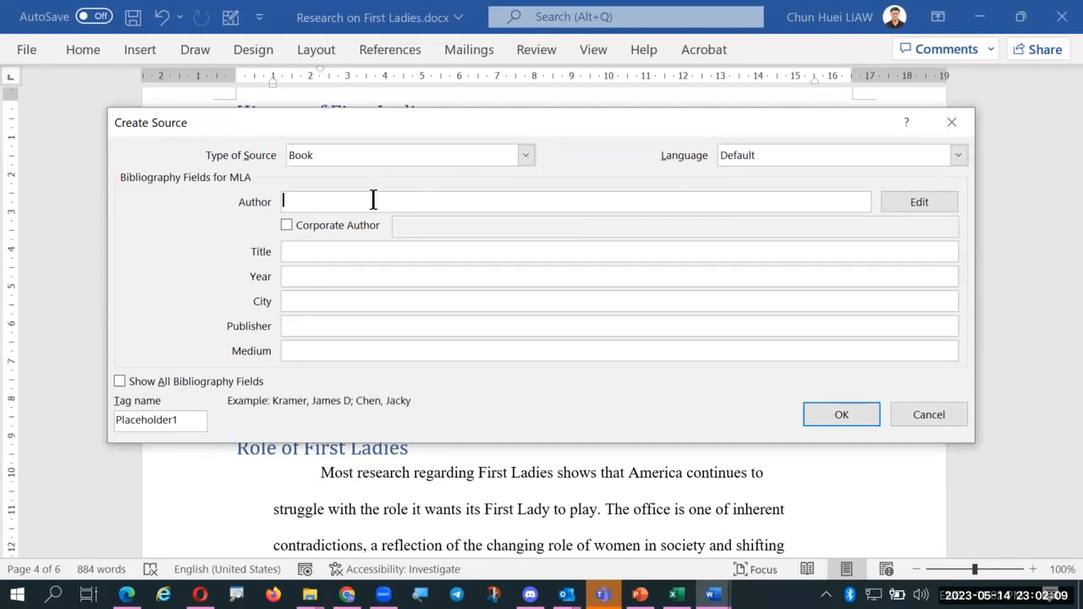
text(Antho)
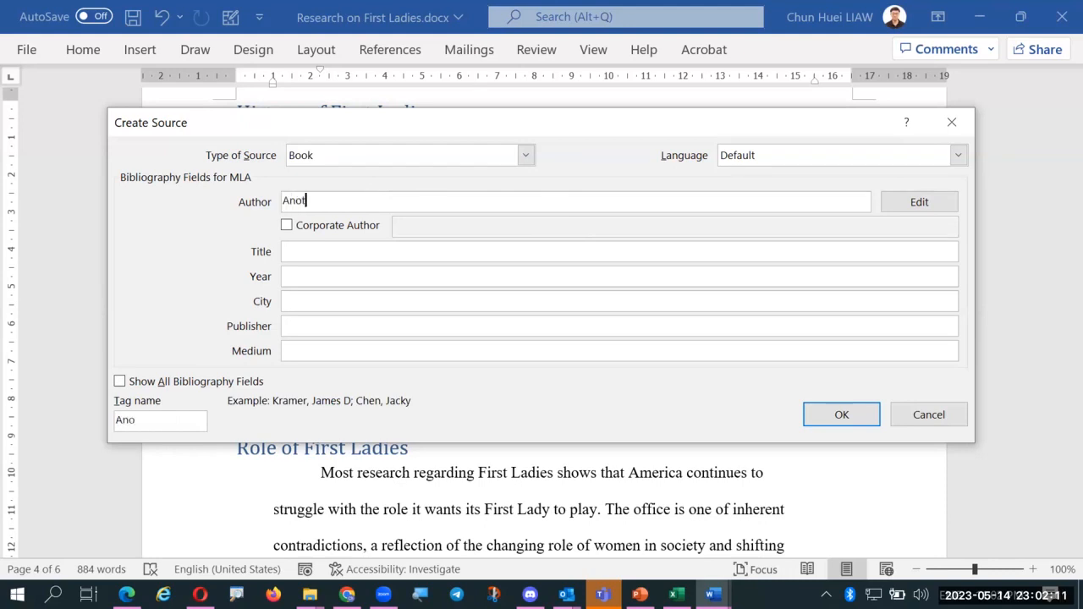
key(BackSpace)
key(BackSpace)
key(BackSpace)
key(BackSpace)
text(thony, C)
key(BackSpace)
key(BackSpace)
key(BackSpace)
text(, Carl Sferrazza)
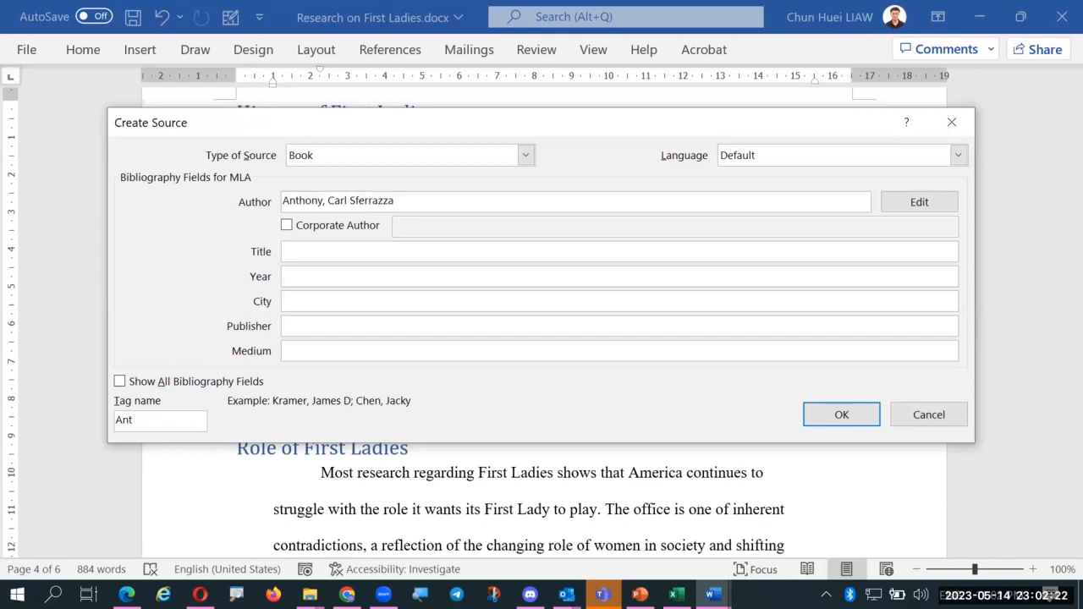
key(Tab)
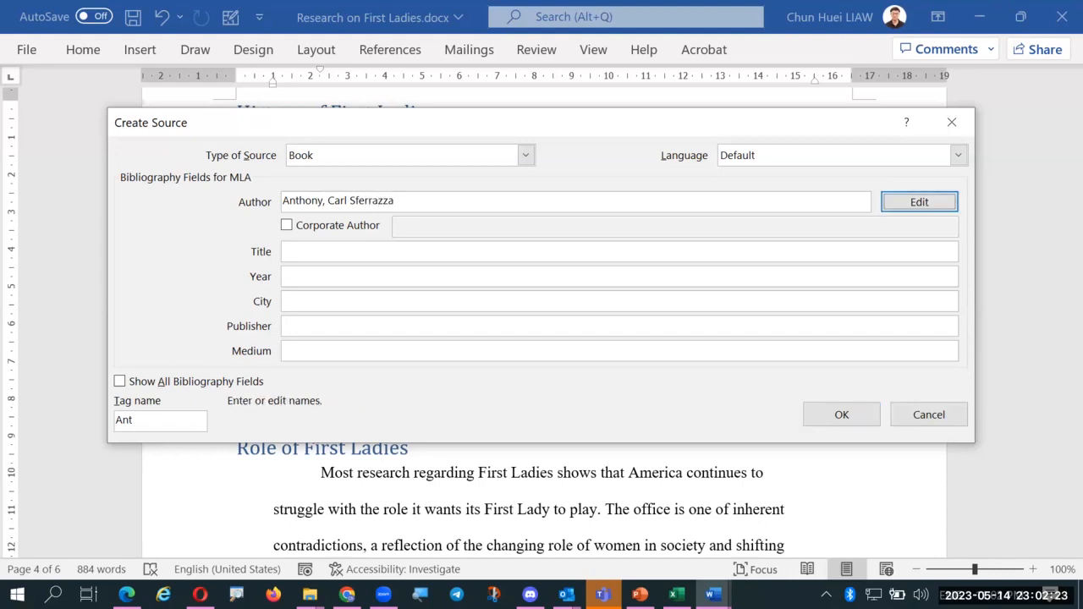
key(Tab)
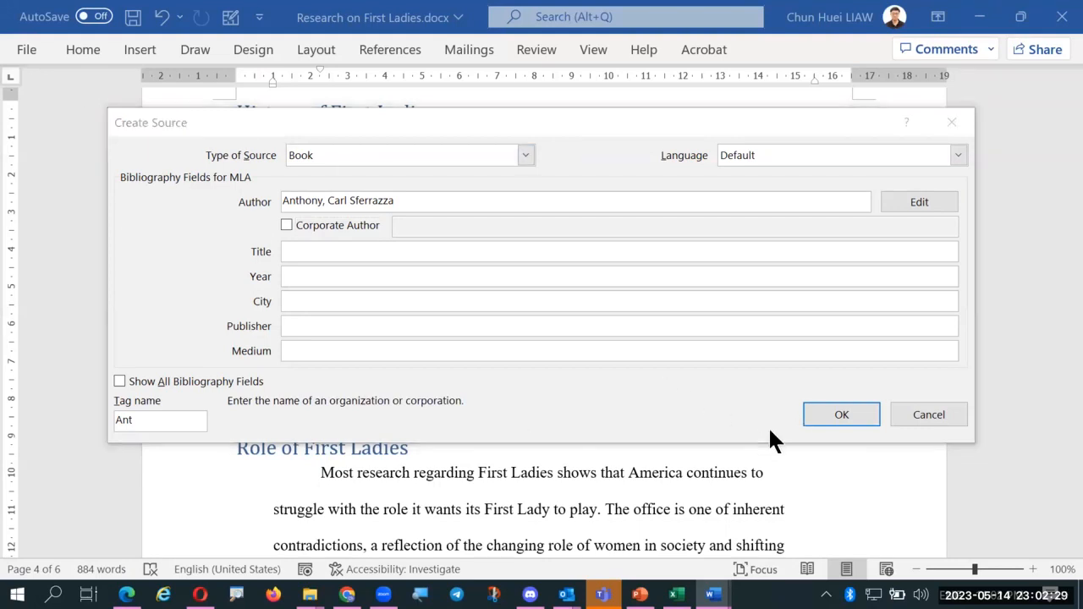
Step: Show all bibliography fields and enter the title as "American;s First Families: An Inside View of 200 yrs and pte Life in the white house"
click(119, 381)
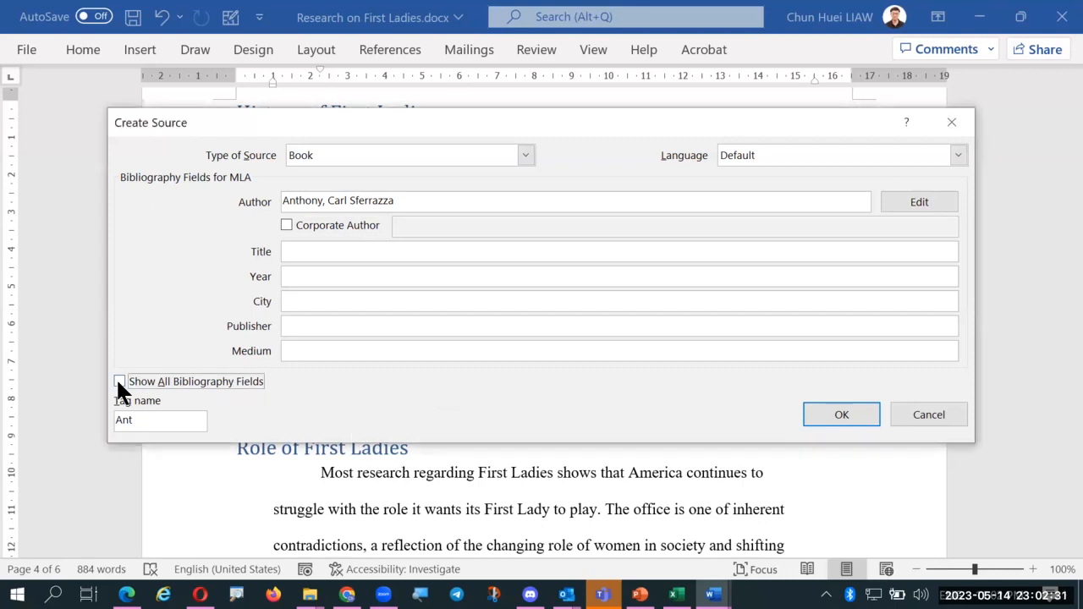
click(339, 251)
text(A)
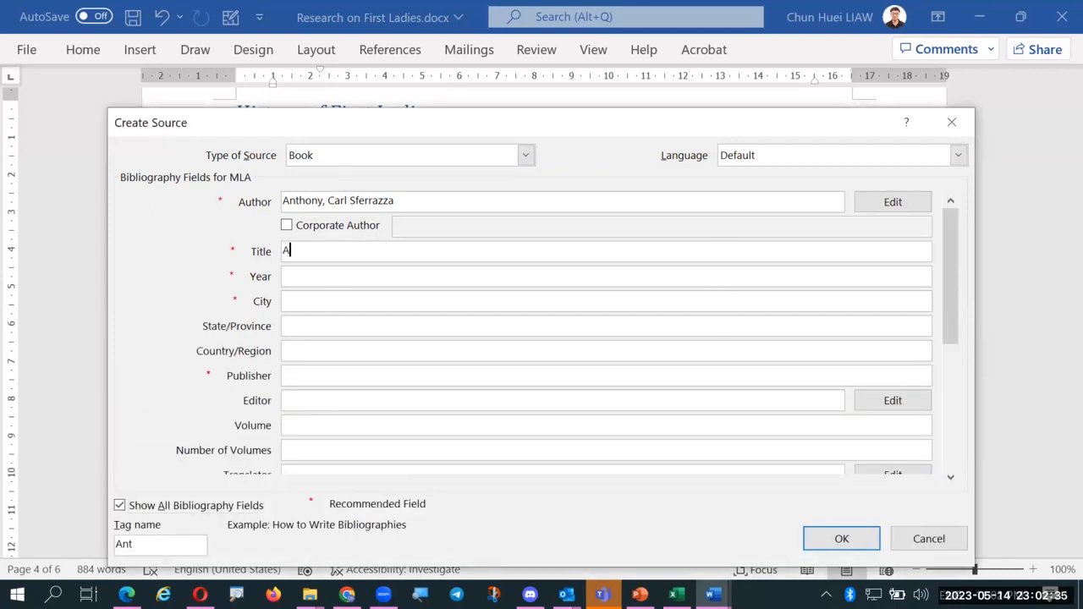
text(merican;s First Famil)
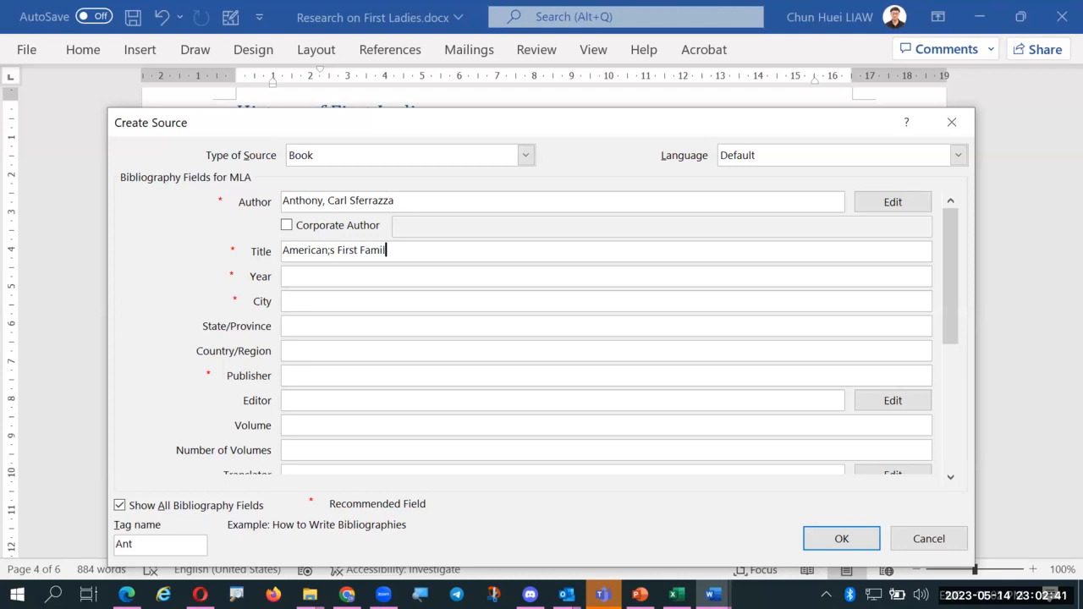
text(ies: An Inside Vieew)
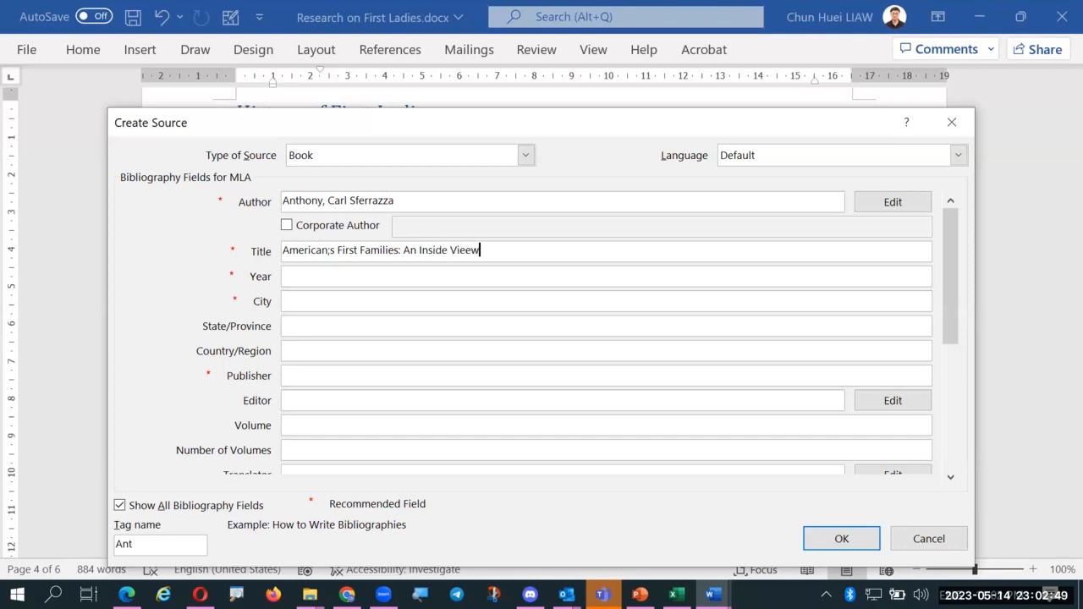
key(BackSpace)
key(BackSpace)
text(w of 200 yrs and pte L)
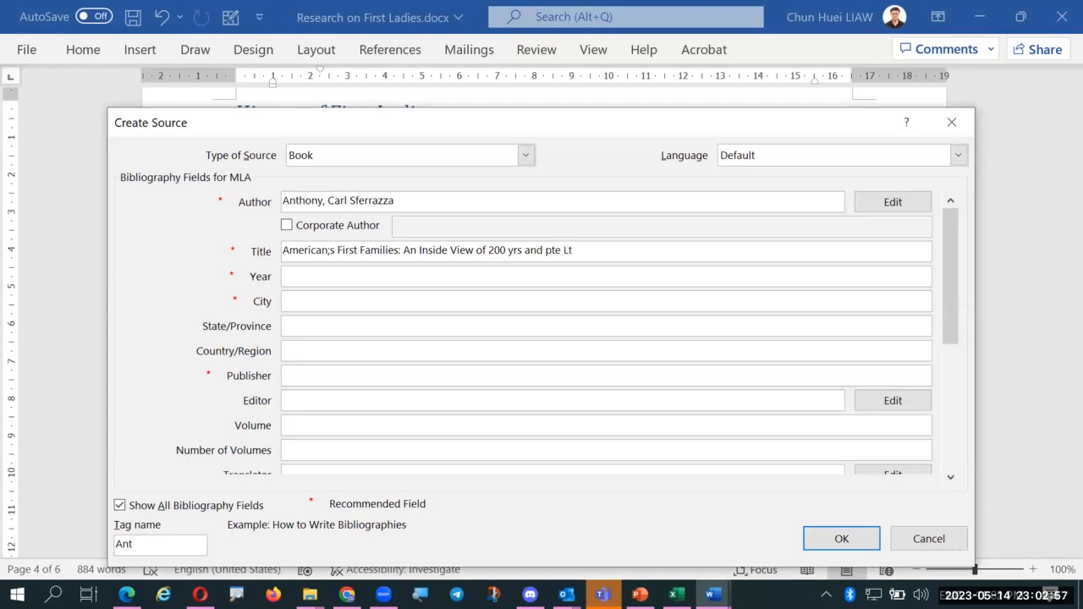
text(ife in the white house)
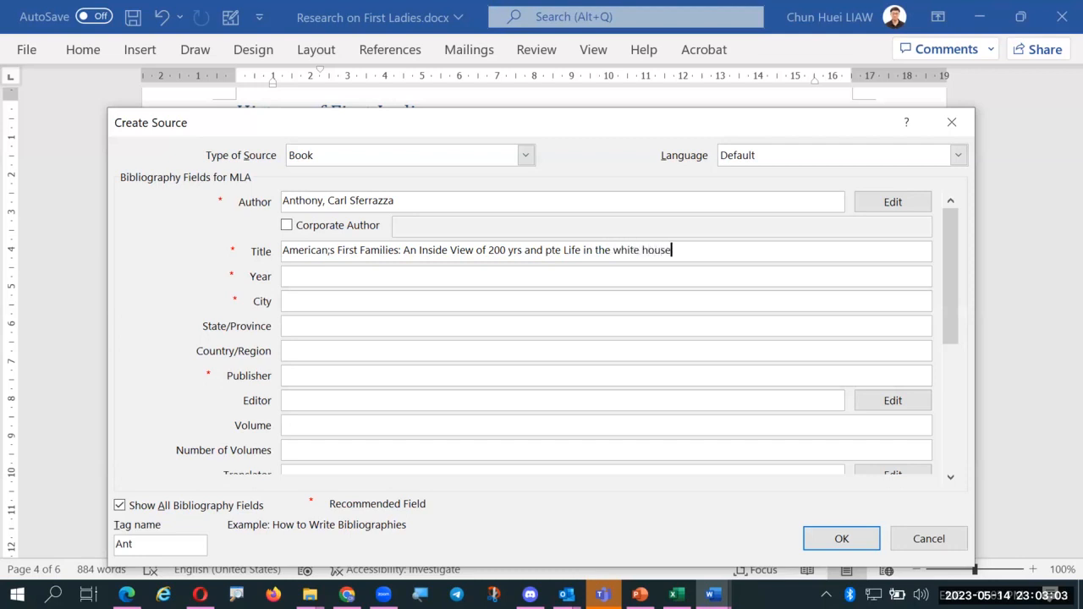
Step: Set the source's year to 2000 and both its city and State/Province to NY
key(Tab)
text(2000)
key(Tab)
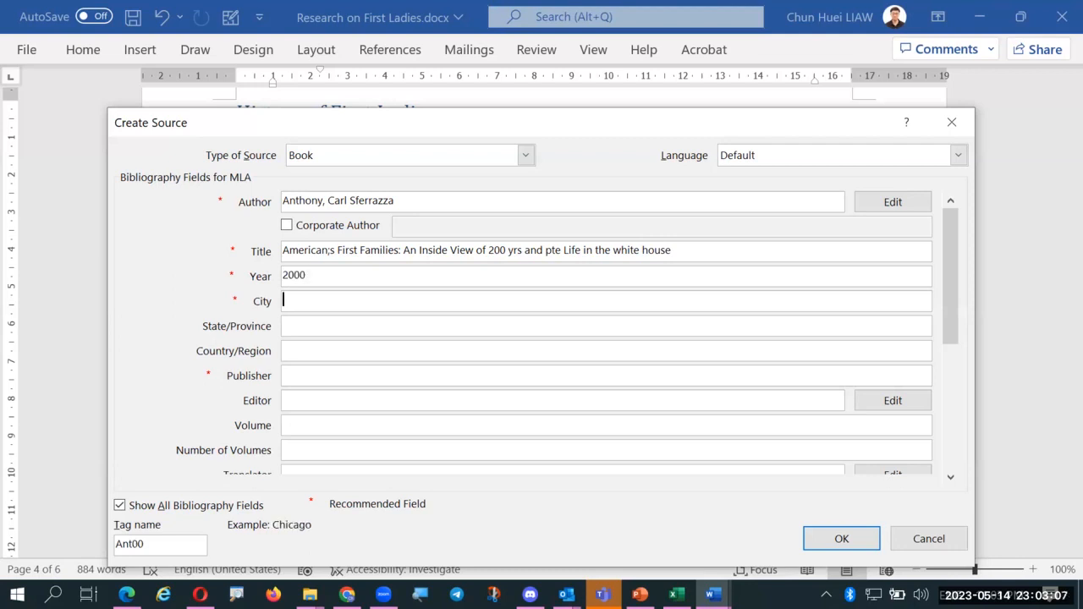
text(NY)
key(Tab)
text(NY)
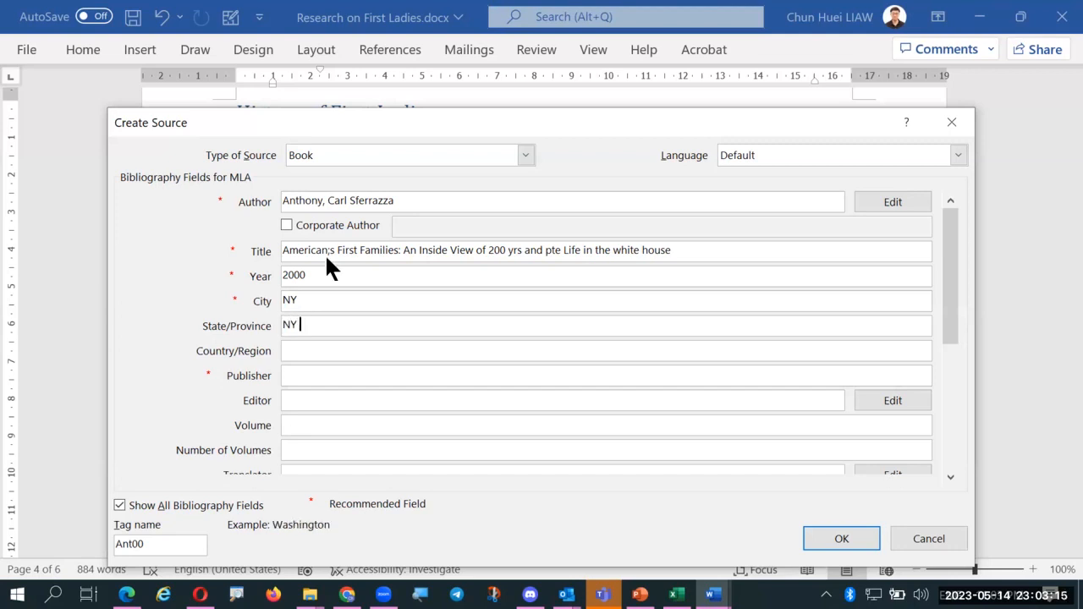
Step: Enter "Simon & Schuester, inc" as the publisher and accept the source to insert its citation
click(359, 376)
text(Simon & S)
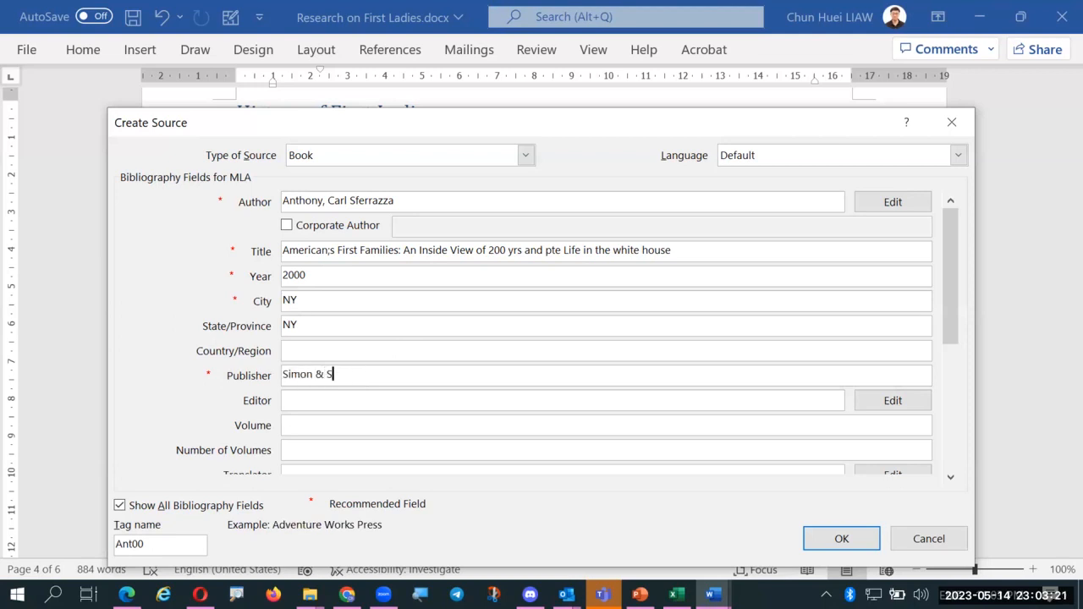
text(chuester, inc)
click(851, 533)
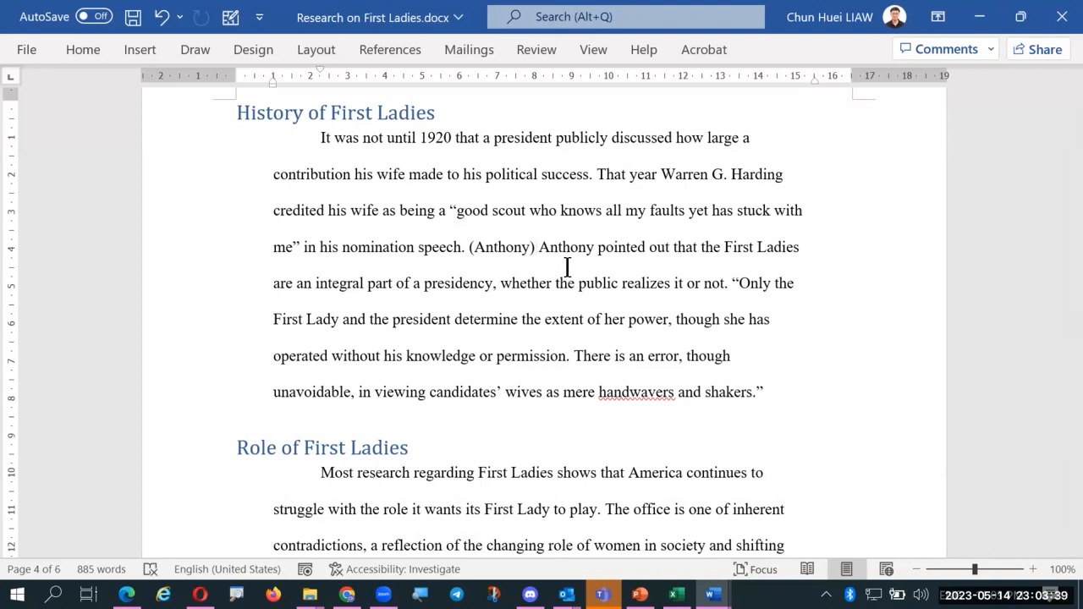
Step: Save the document and add a period after the citation in the History of First Ladies section
click(133, 17)
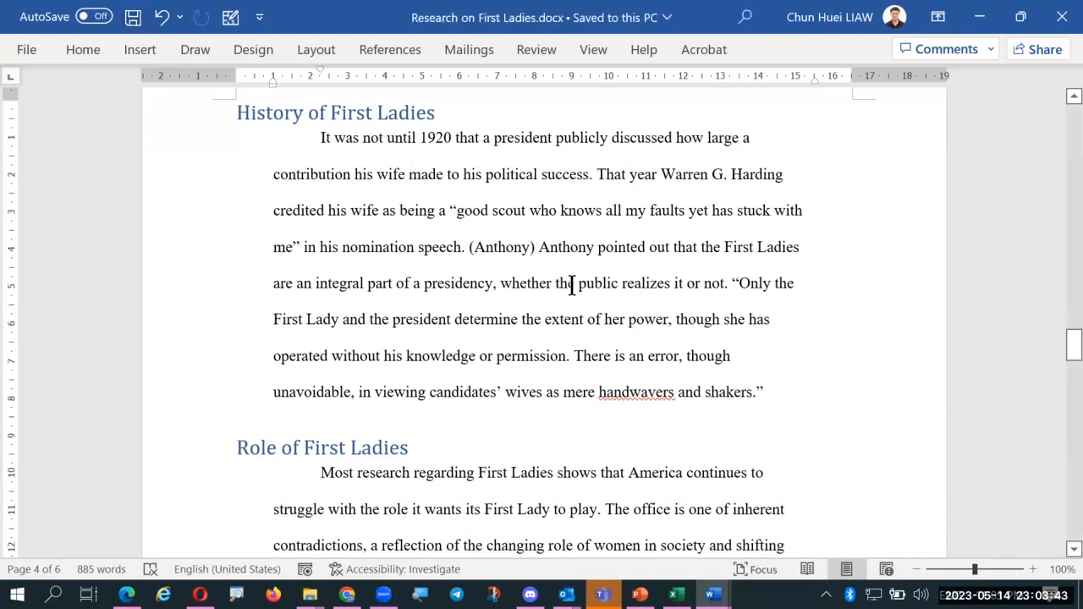
text(.)
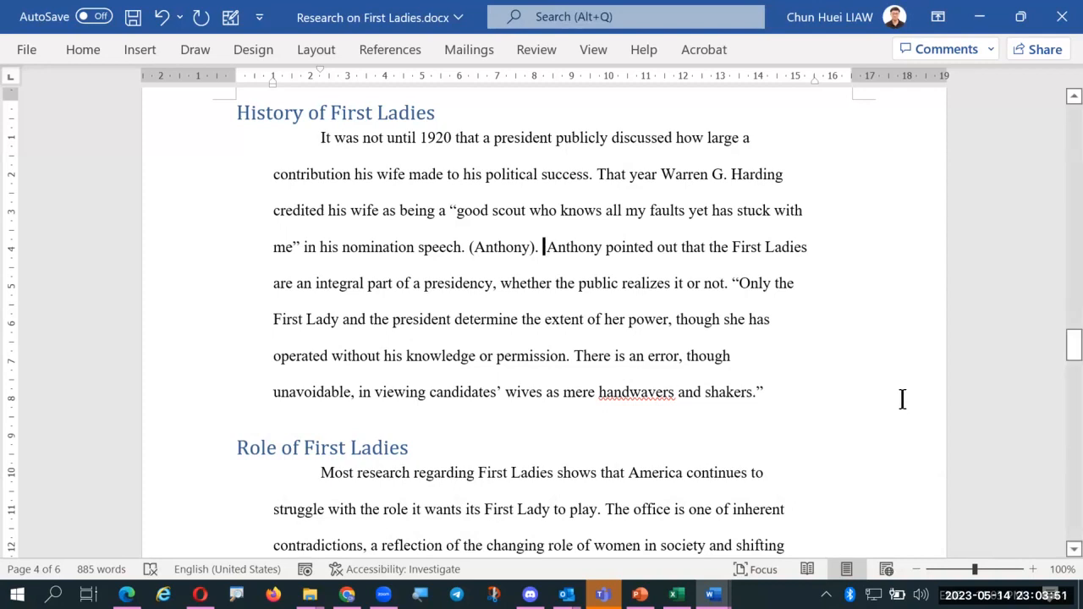
Step: Add two blank lines after the Conclusion's last paragraph and insert a page break there
scroll(756, 330, down, 4)
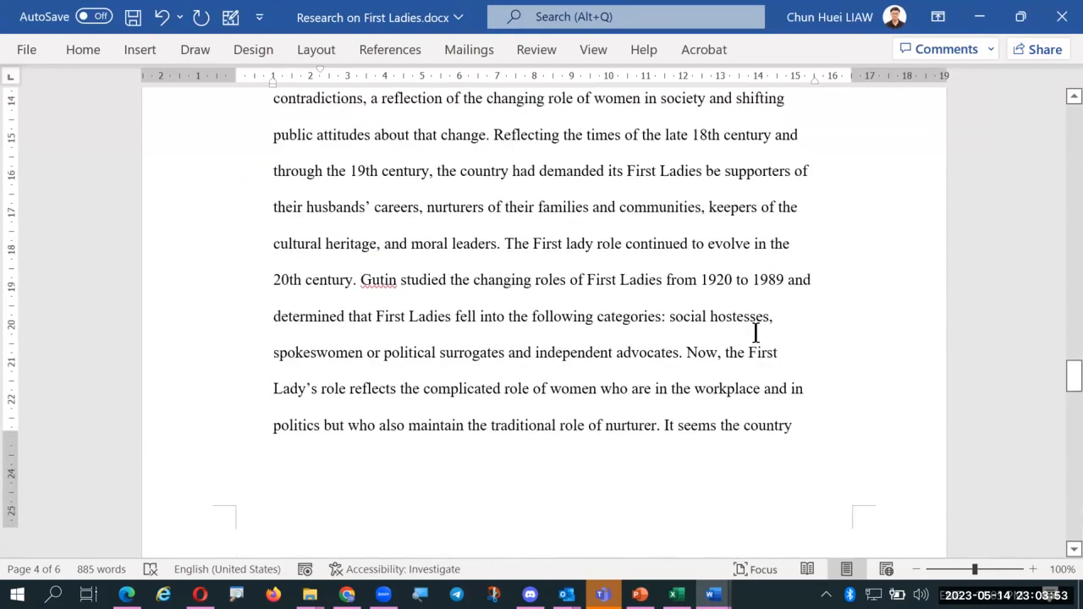
scroll(755, 332, down, 12)
scroll(756, 332, down, 8)
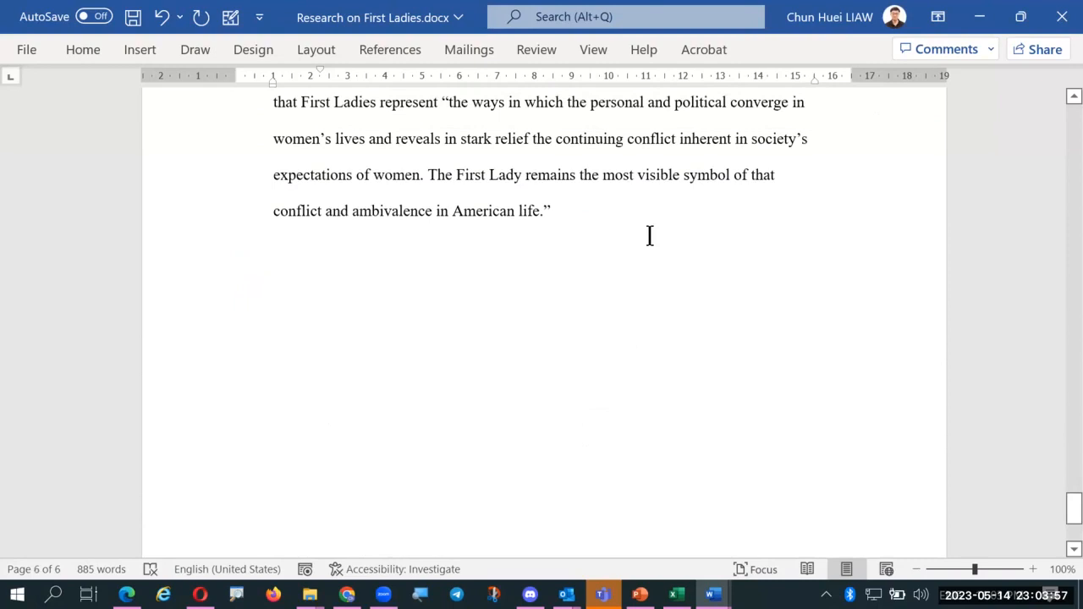
click(625, 208)
key(Return)
key(Return)
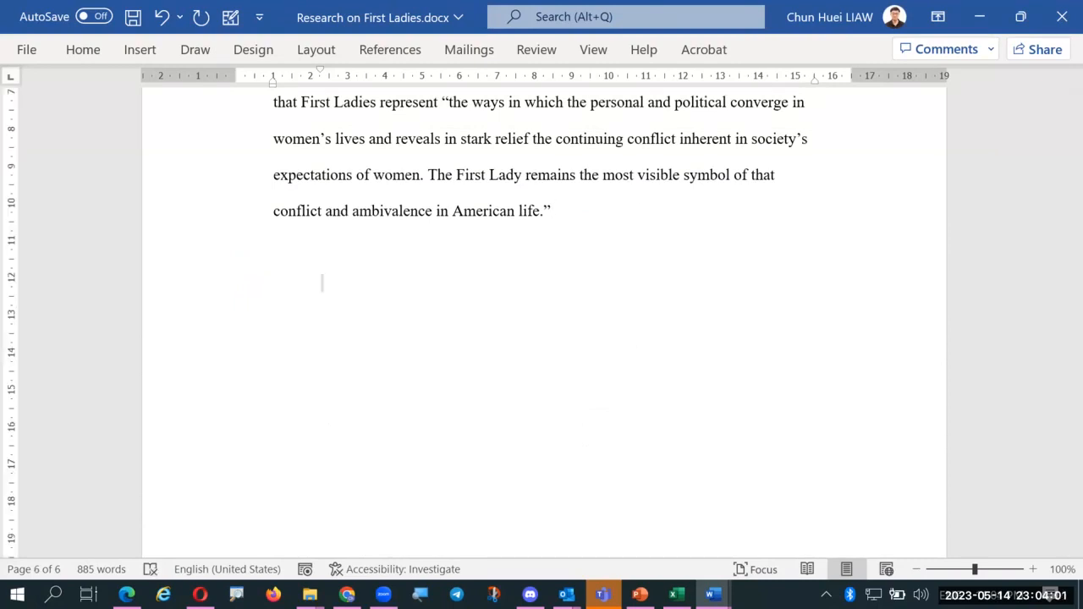
key(ctrl+Return)
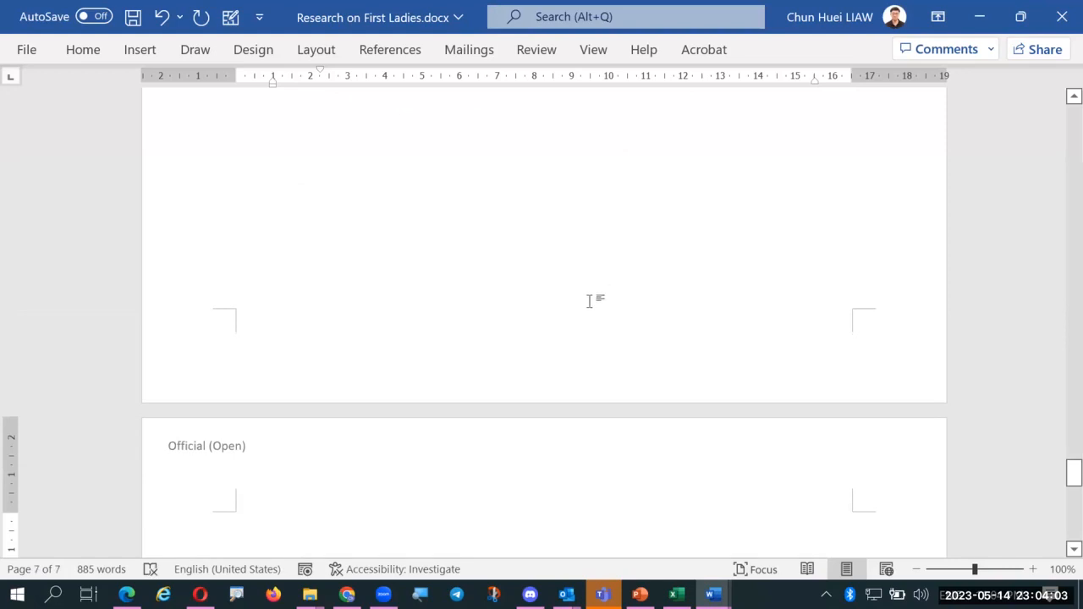
Step: Insert the built-in Works Cited bibliography on the new last page
scroll(607, 228, down, 5)
scroll(607, 228, down, 1)
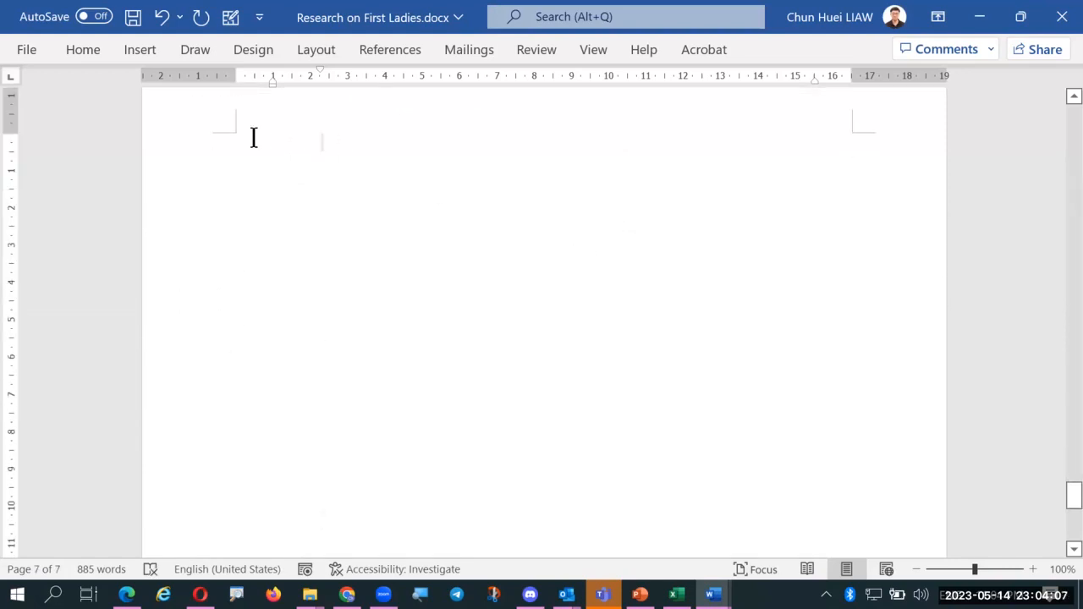
click(394, 55)
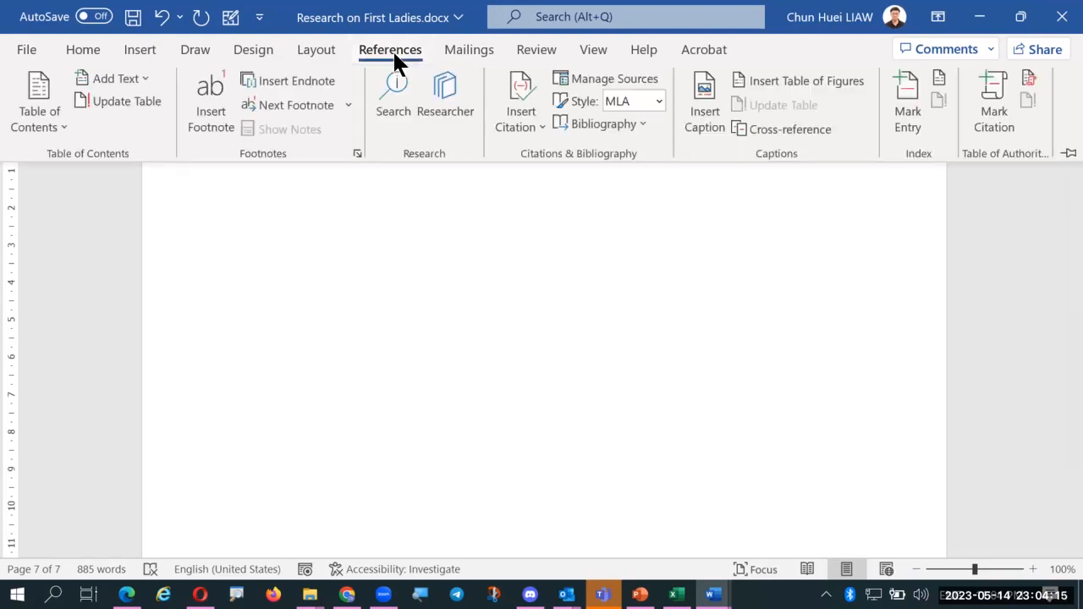
click(620, 125)
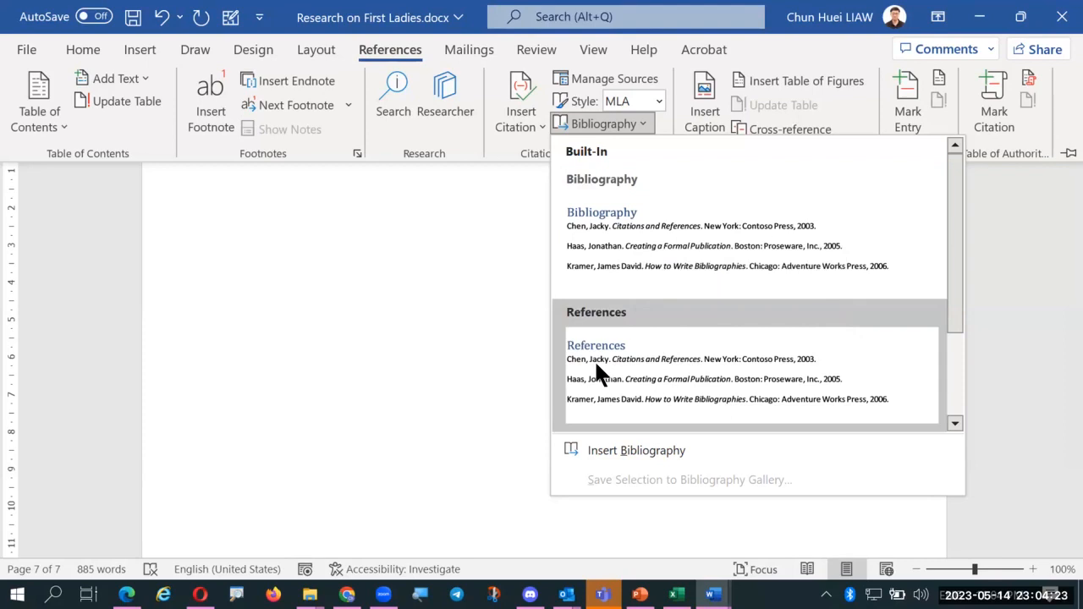
scroll(619, 347, down, 1)
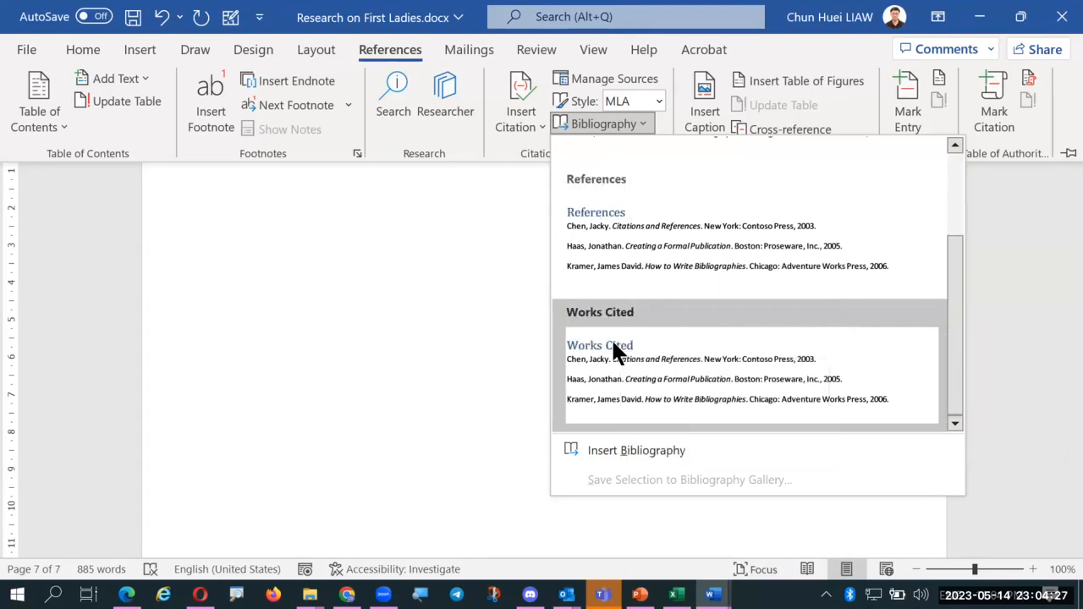
click(611, 338)
scroll(191, 271, up, 2)
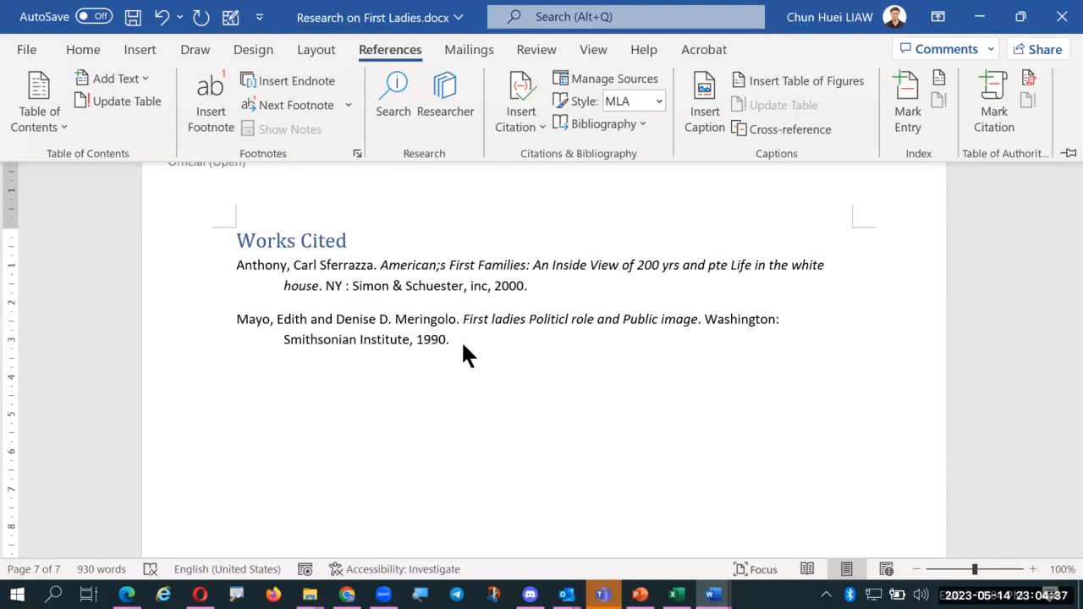
Step: Insert a footnote after "out of politics and in the background." at the end of the Women in Politics section
scroll(465, 342, up, 8)
scroll(454, 310, up, 10)
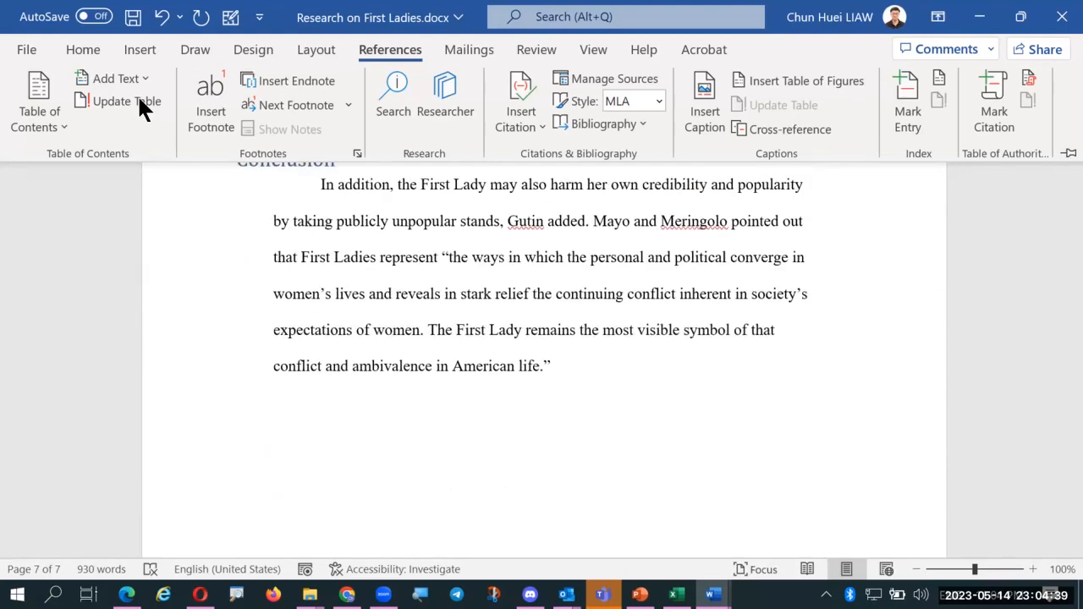
scroll(498, 292, up, 20)
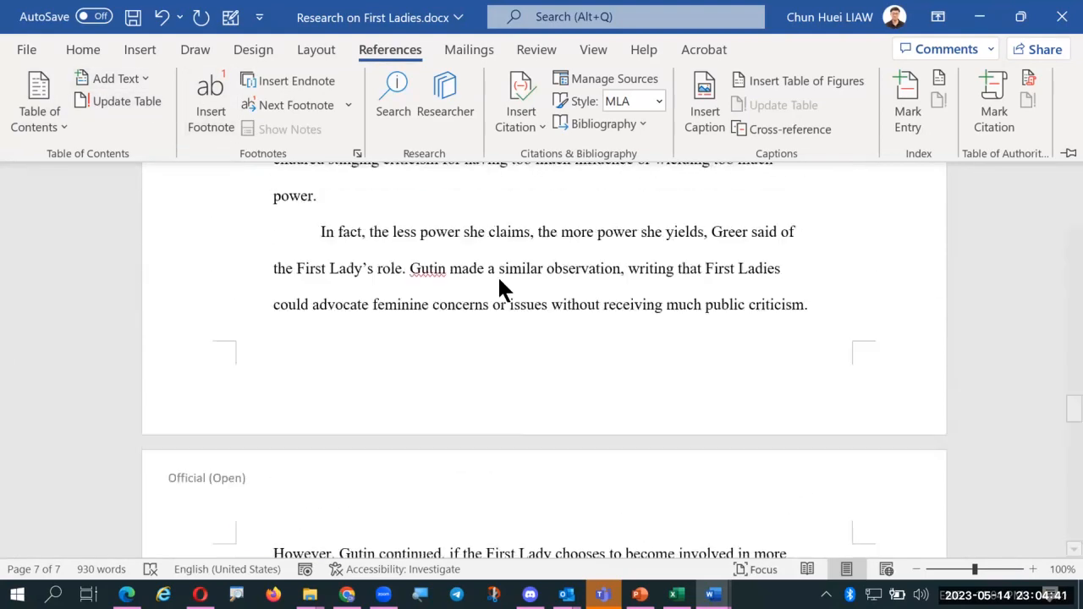
scroll(494, 251, up, 20)
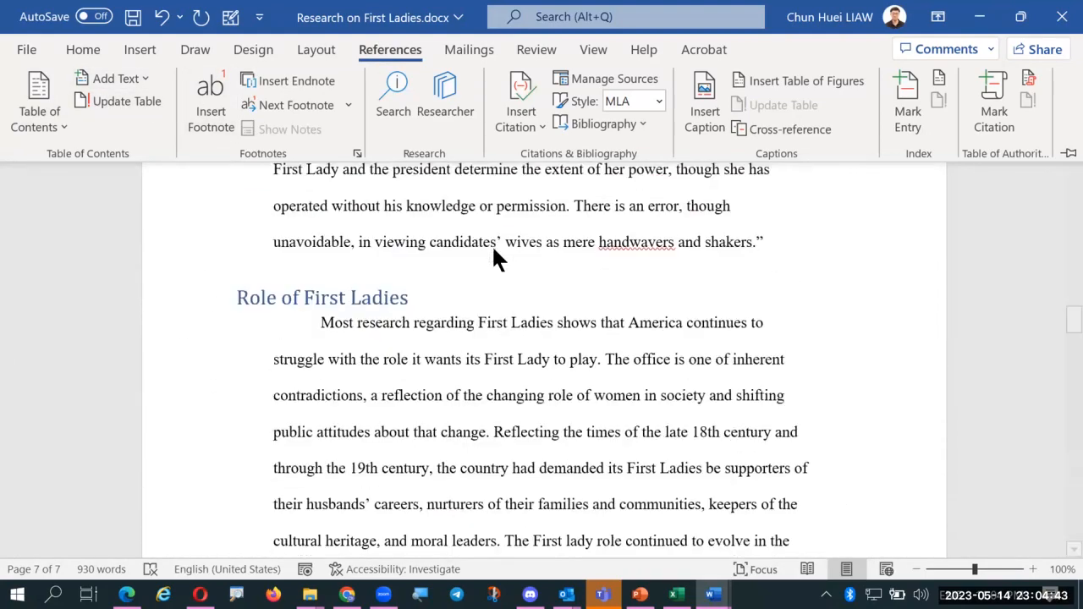
scroll(491, 241, up, 8)
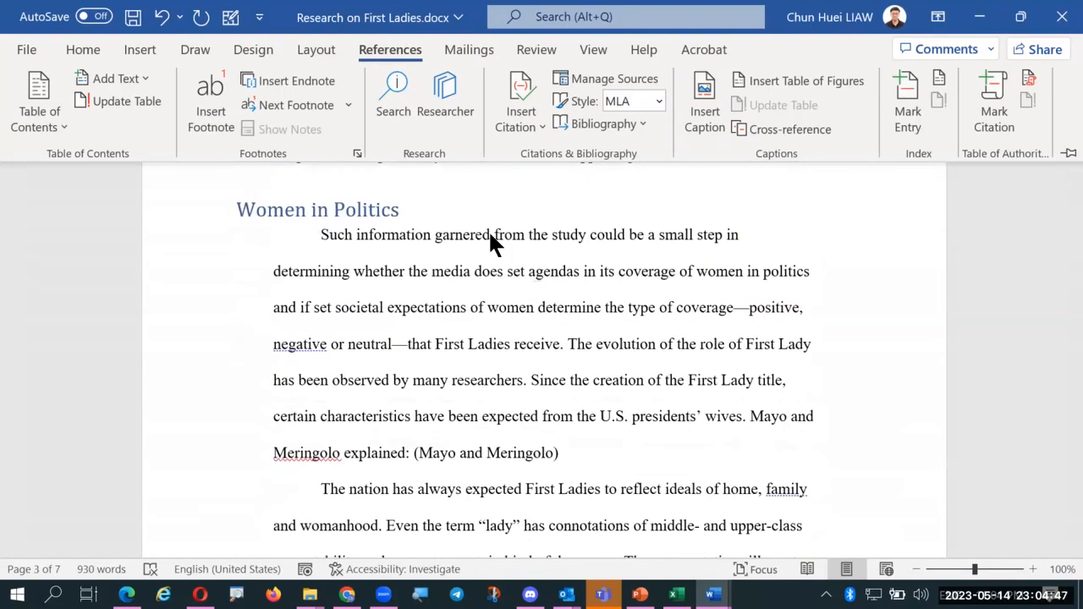
scroll(495, 241, down, 6)
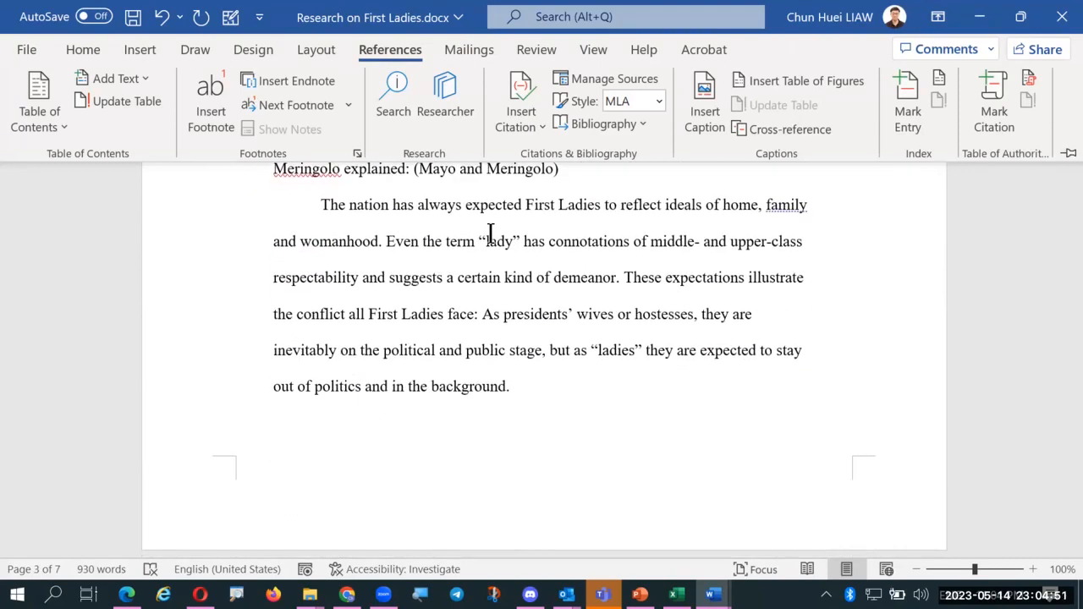
scroll(490, 233, up, 2)
scroll(491, 234, down, 3)
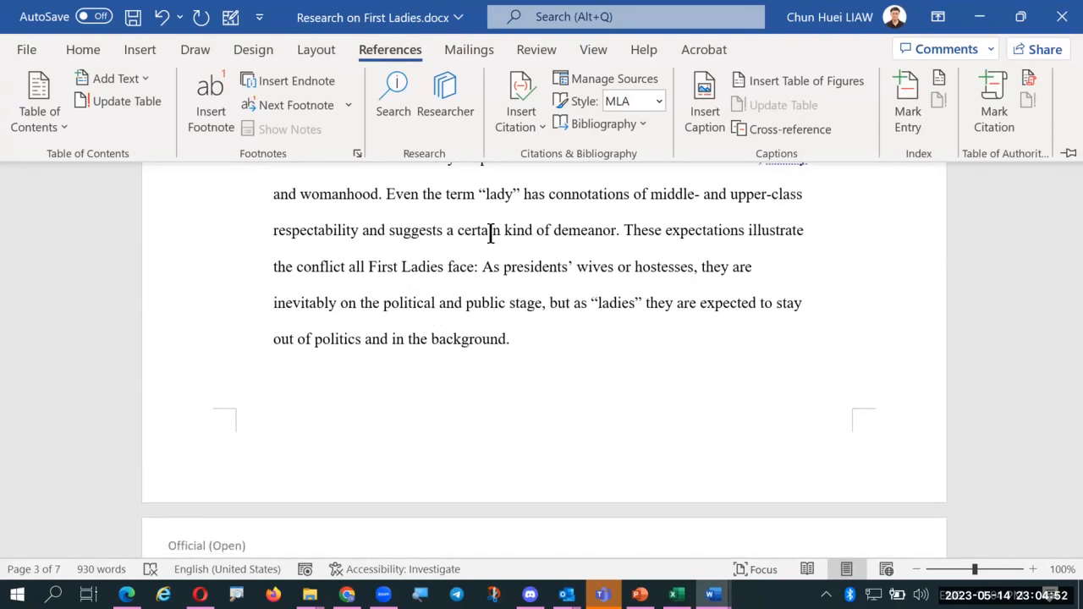
click(523, 340)
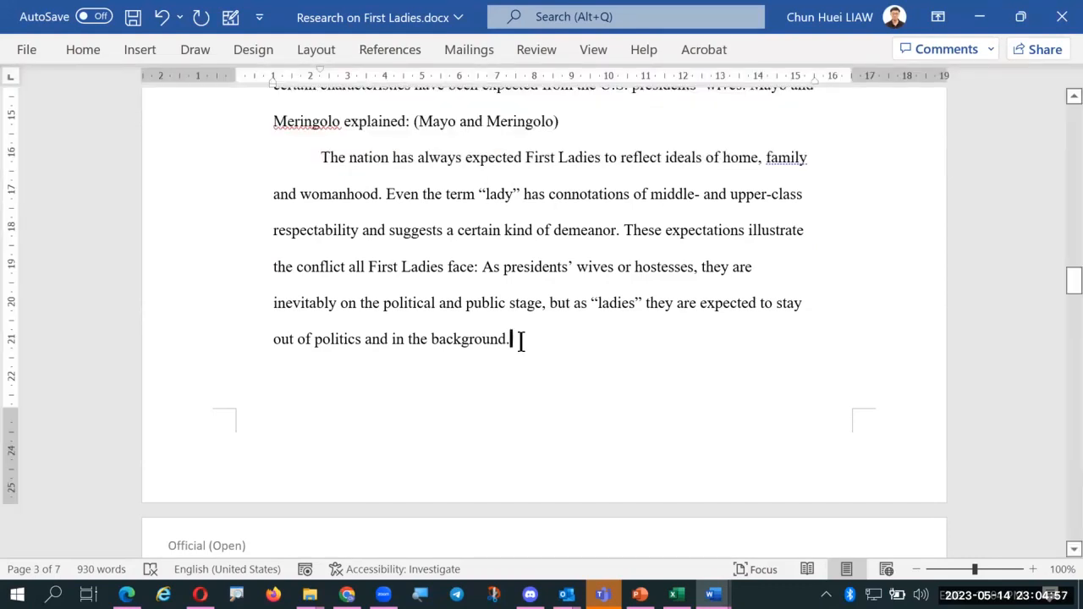
click(383, 52)
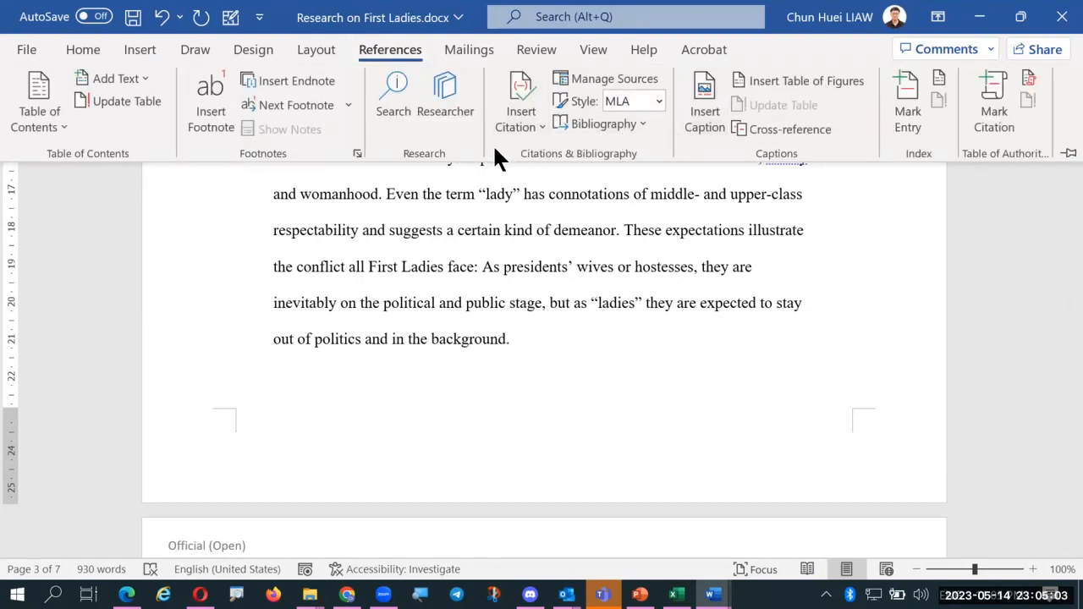
click(211, 106)
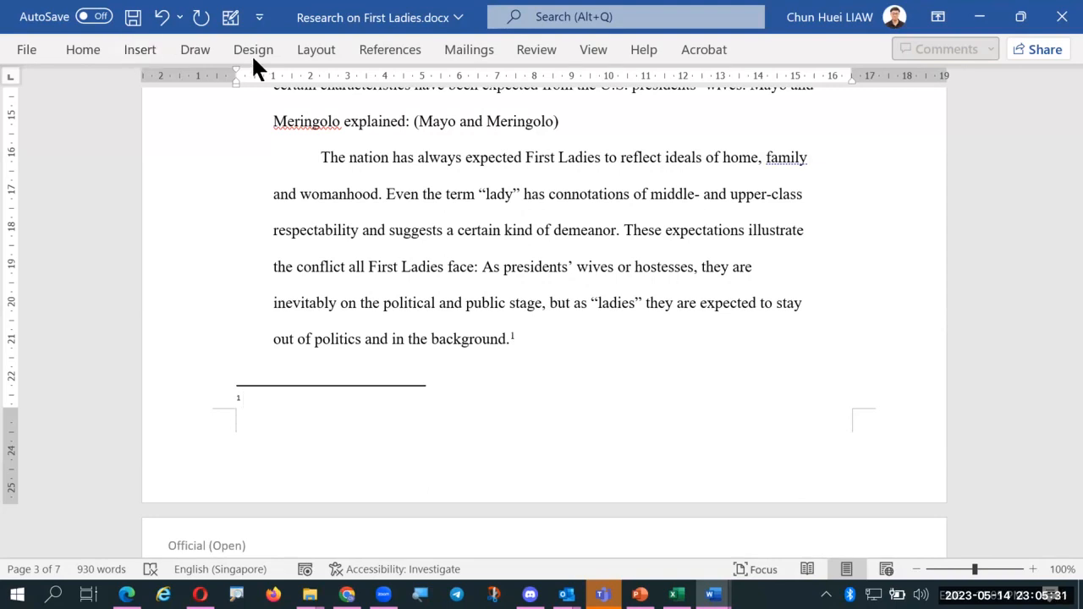
Step: Enter "Key" and the two book authors' names followed by "....." as the text of the Women in Politics footnote
click(401, 49)
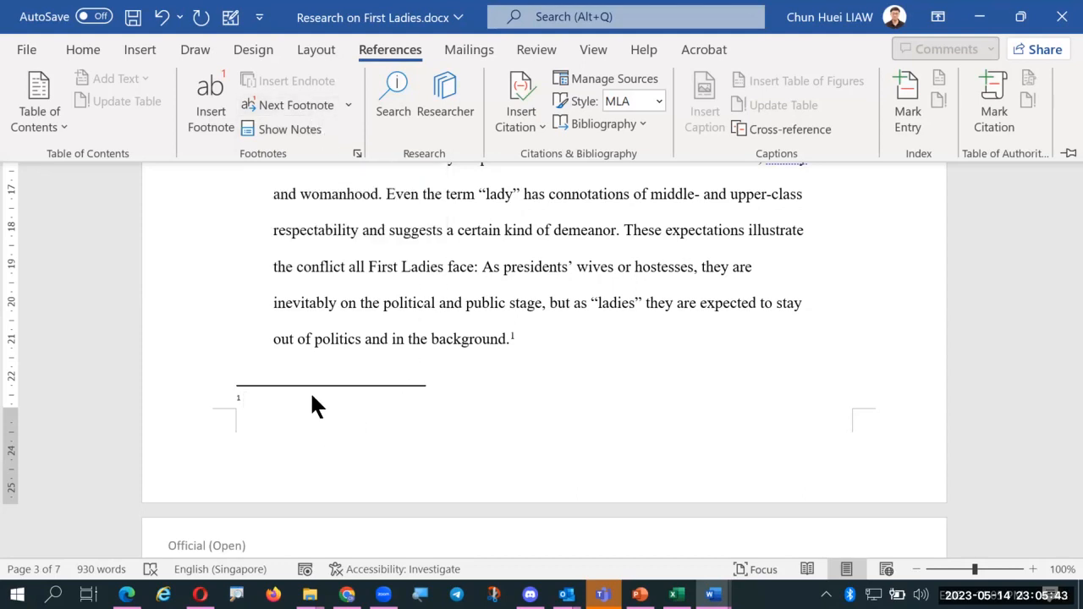
key(ctrl+F1)
text(Key Mayo, Edith a)
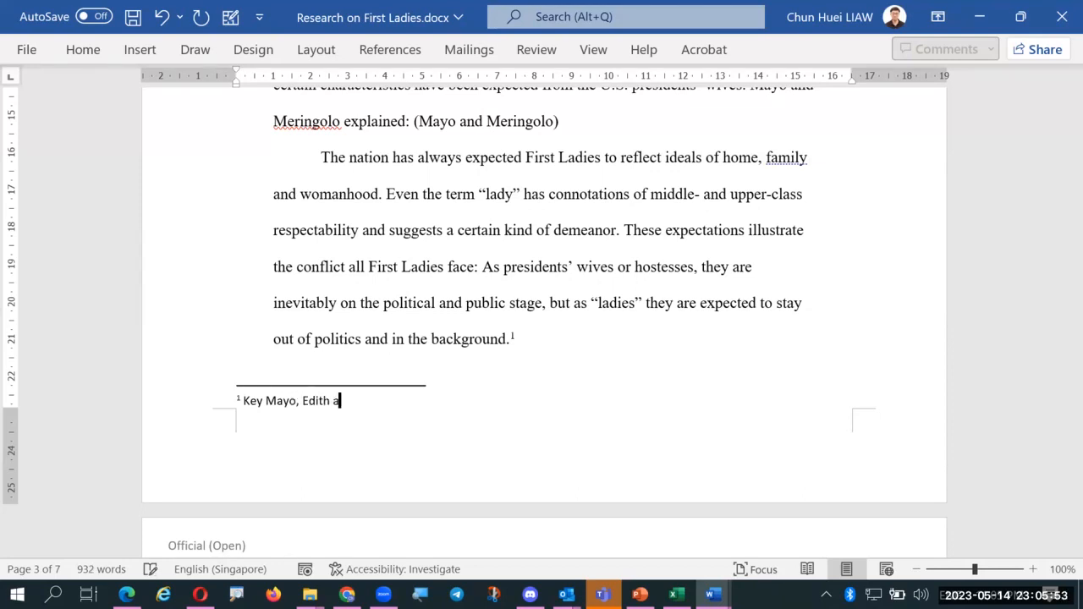
text(nd Denise, Mering)
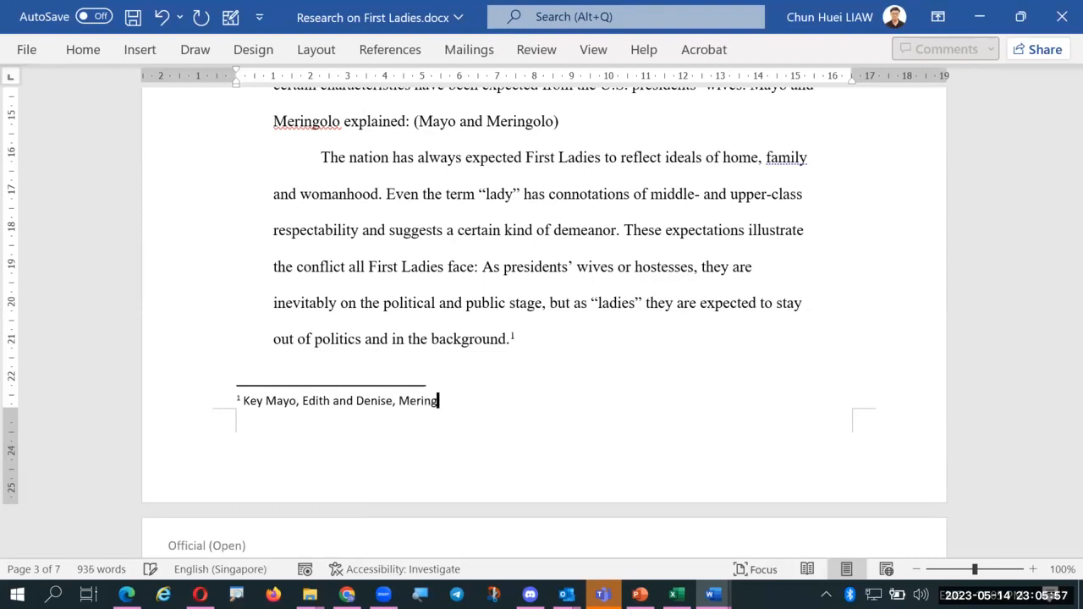
text(olo.....)
mouse_move(472, 361)
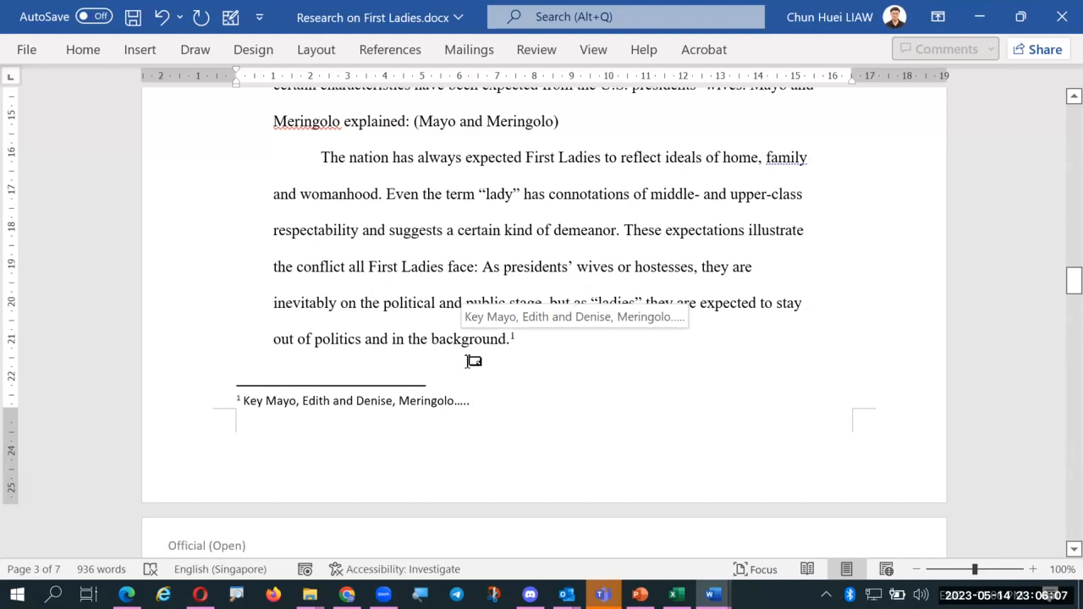
Step: Insert a footnote after "in his nomination speech." in the History of First Ladies section
scroll(493, 353, down, 5)
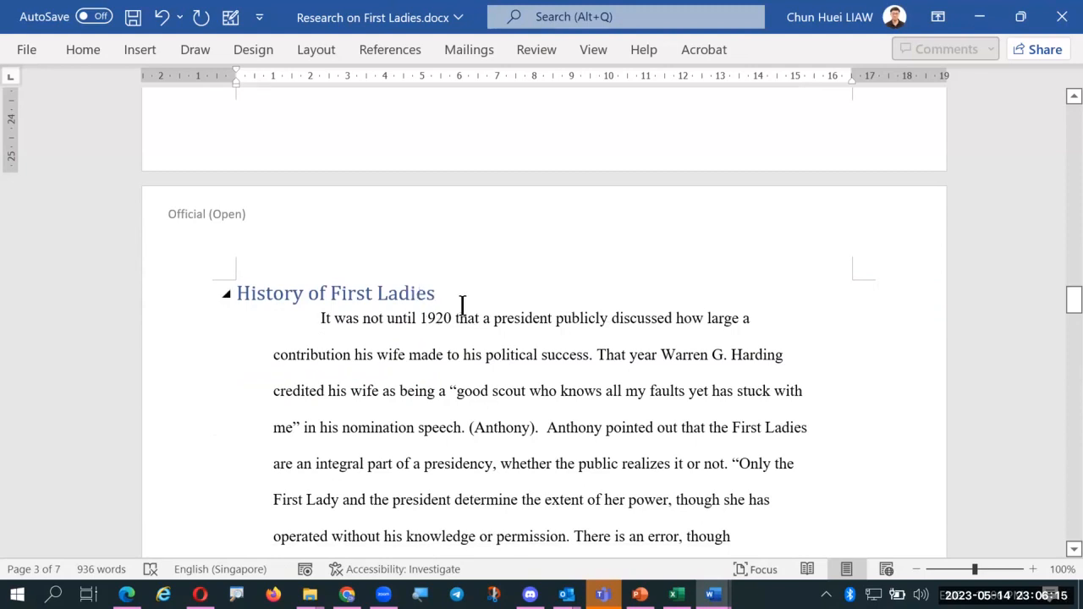
scroll(471, 390, down, 2)
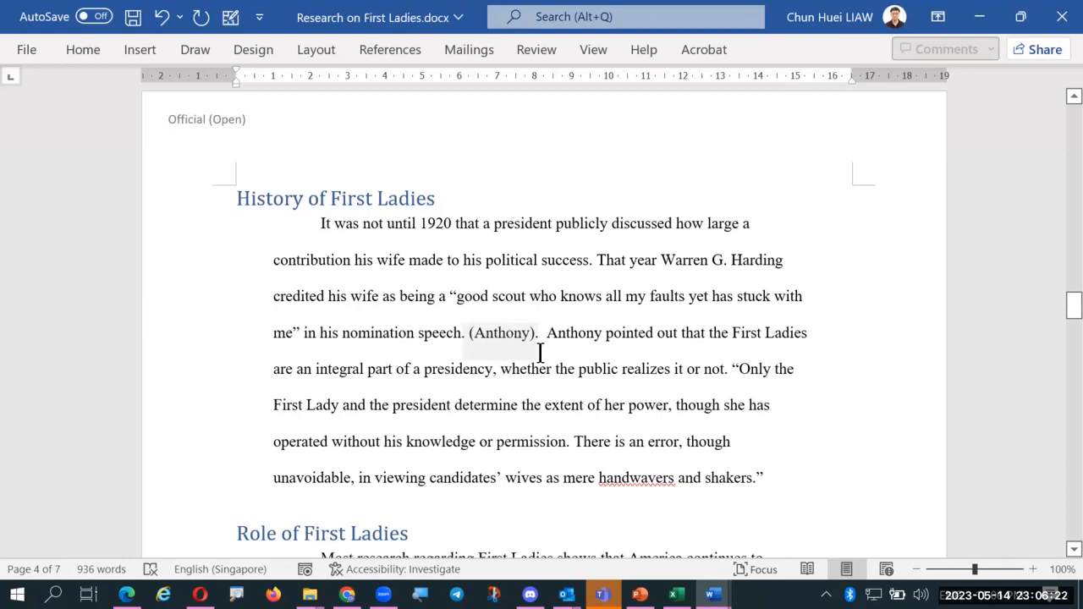
click(467, 335)
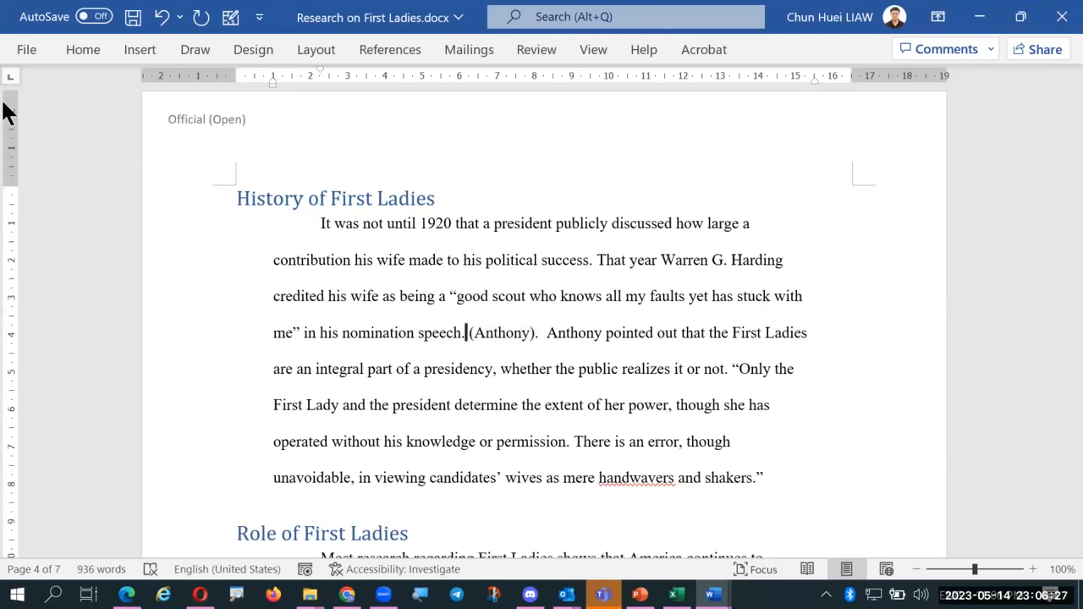
click(389, 50)
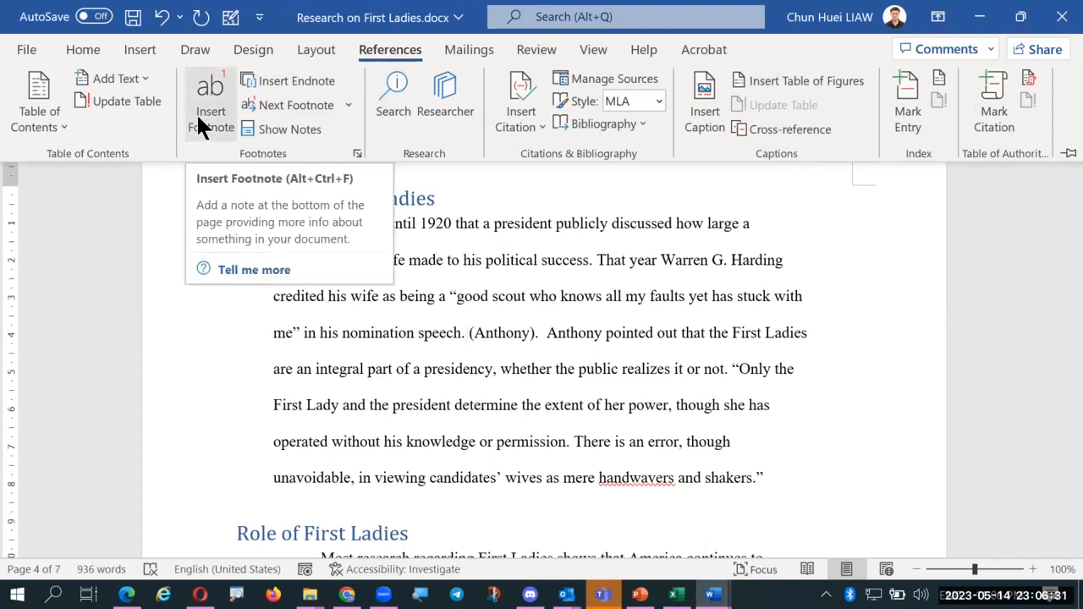
click(203, 112)
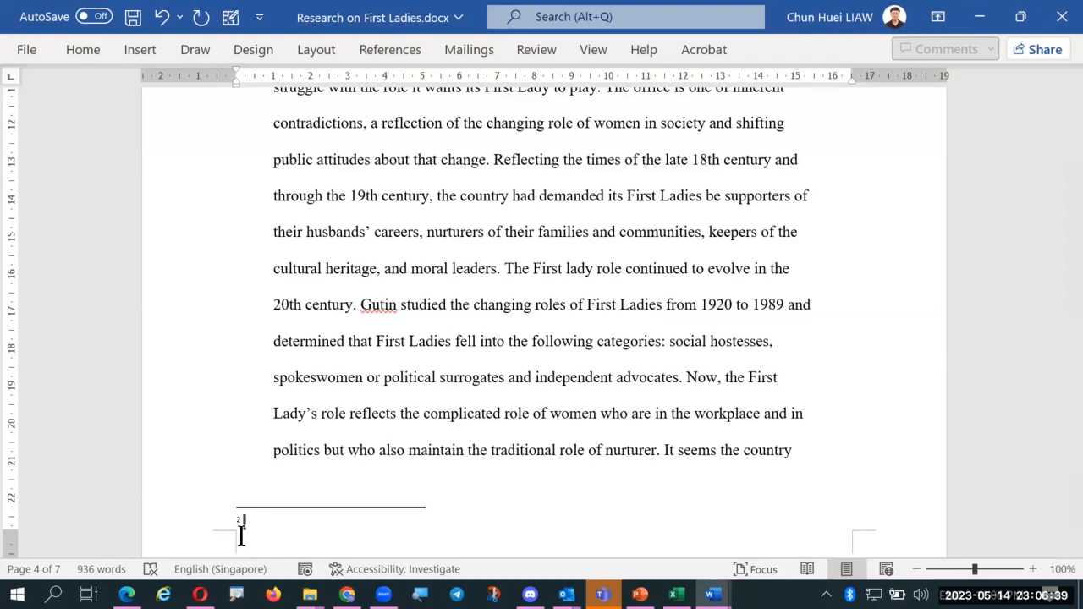
Step: Enter the book author's full name, last name first, followed by "American;s first ....." as the second footnote's text
text(Anthony, Carl Sfe)
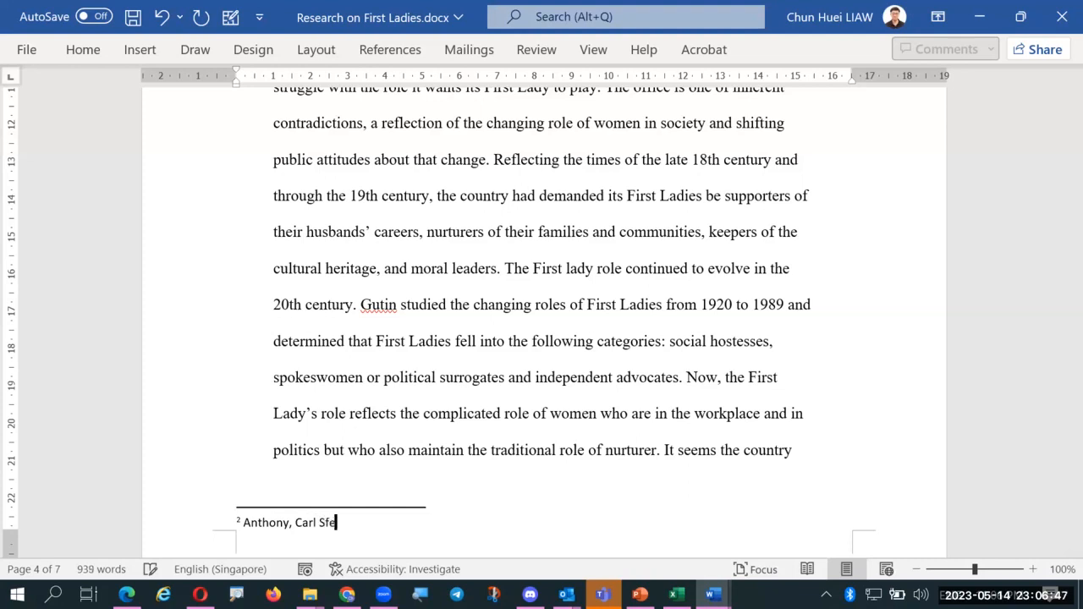
text(rrazza. American;)
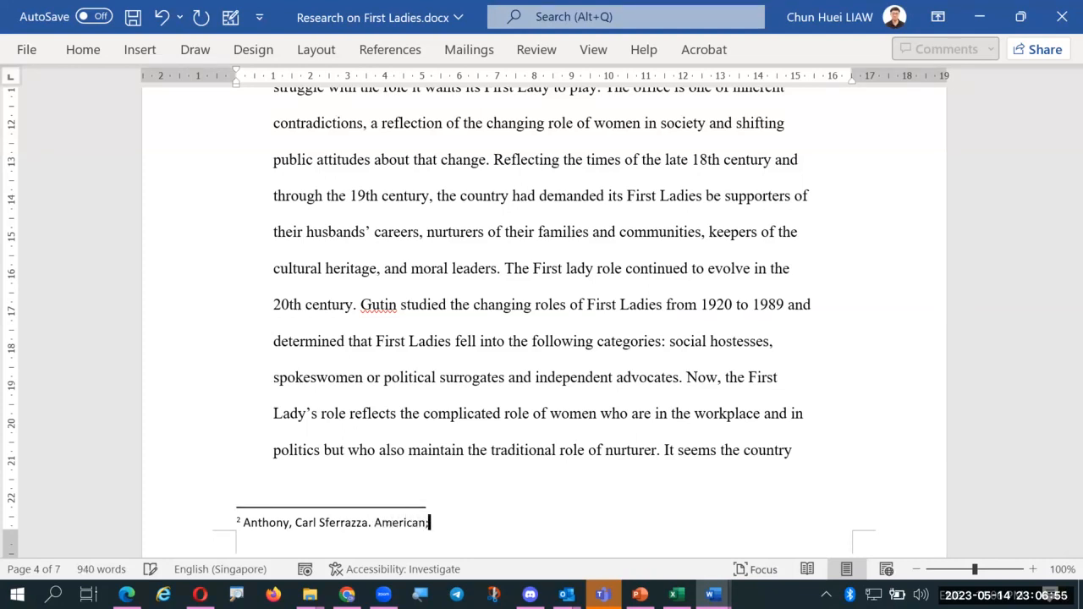
text(s first )
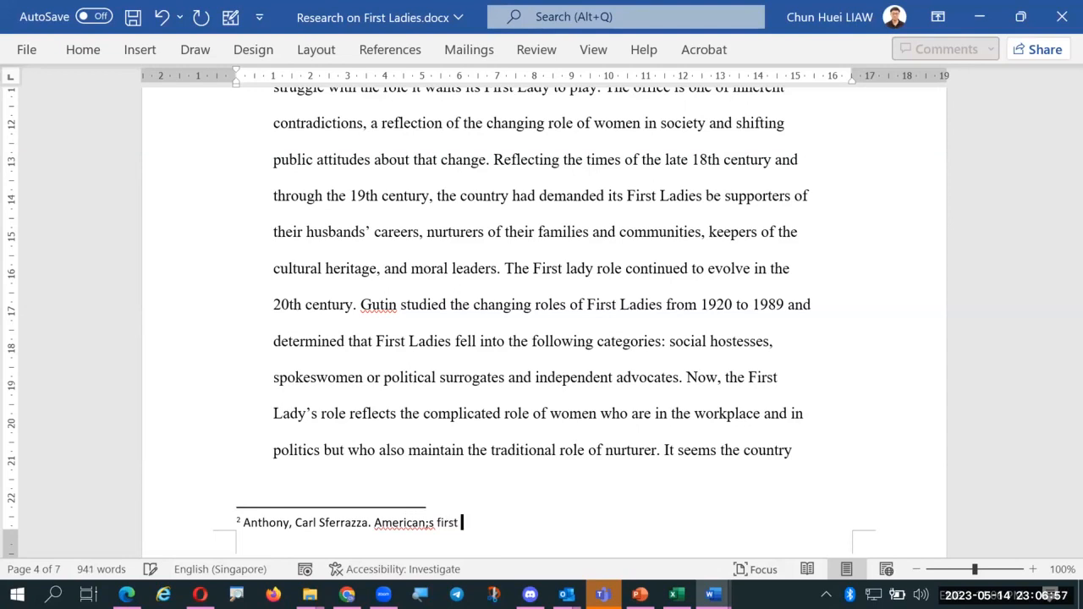
text(.....)
scroll(664, 396, down, 4)
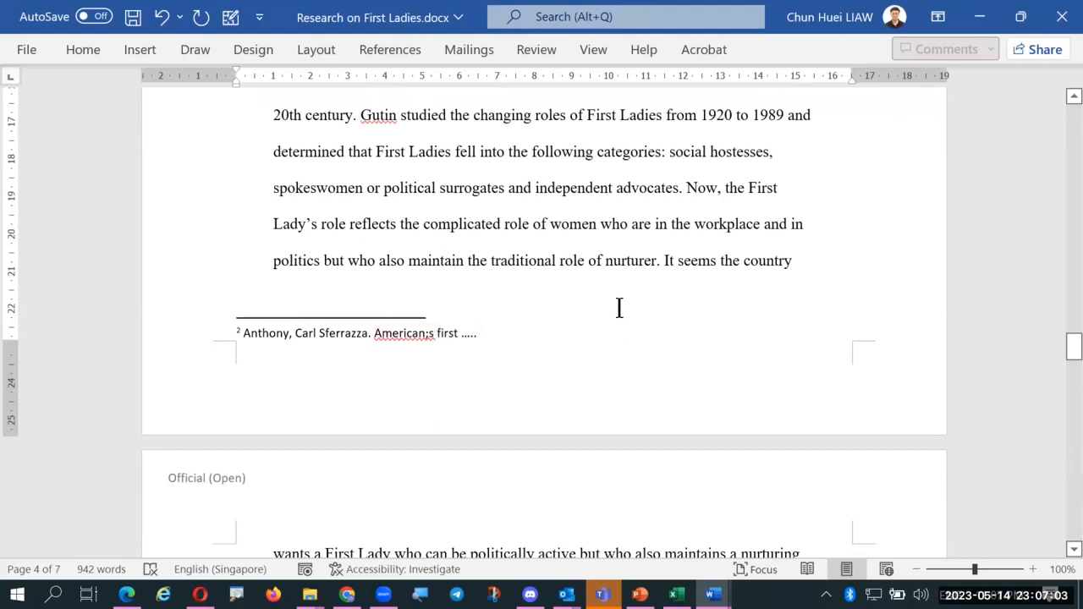
scroll(628, 308, down, 4)
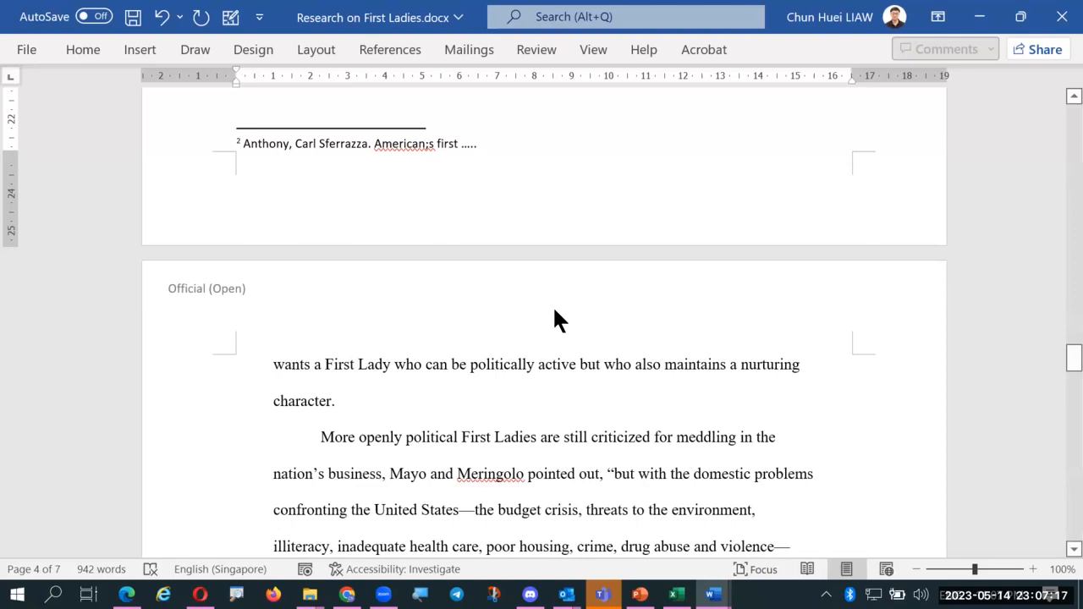
scroll(554, 310, down, 2)
scroll(554, 310, down, 4)
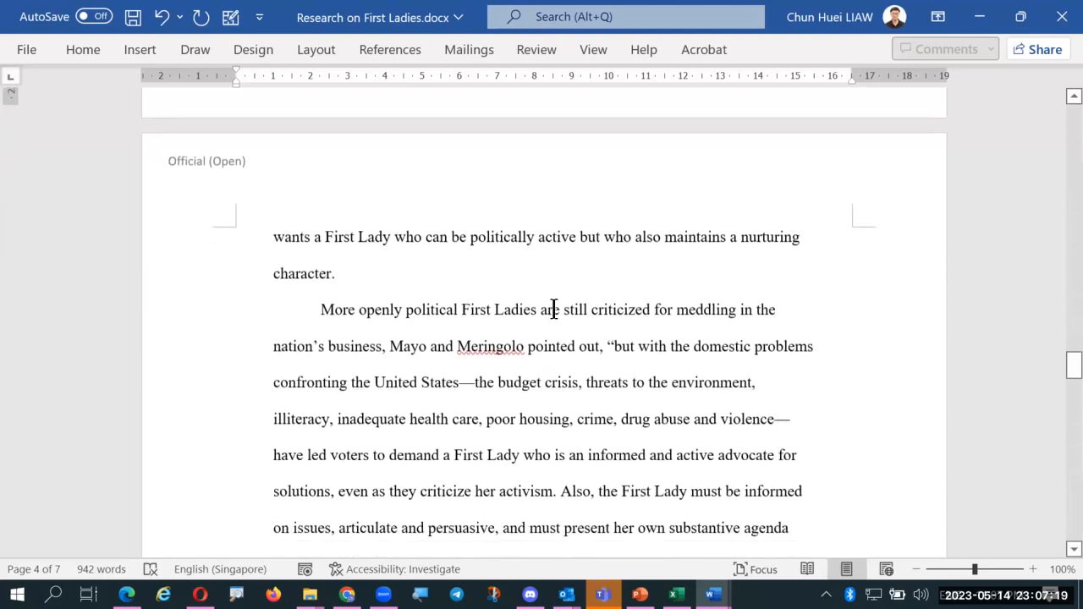
Step: Insert a table of two columns and three rows on a new line after "hurt her husband's career.", above the Conclusion heading
scroll(554, 311, down, 1)
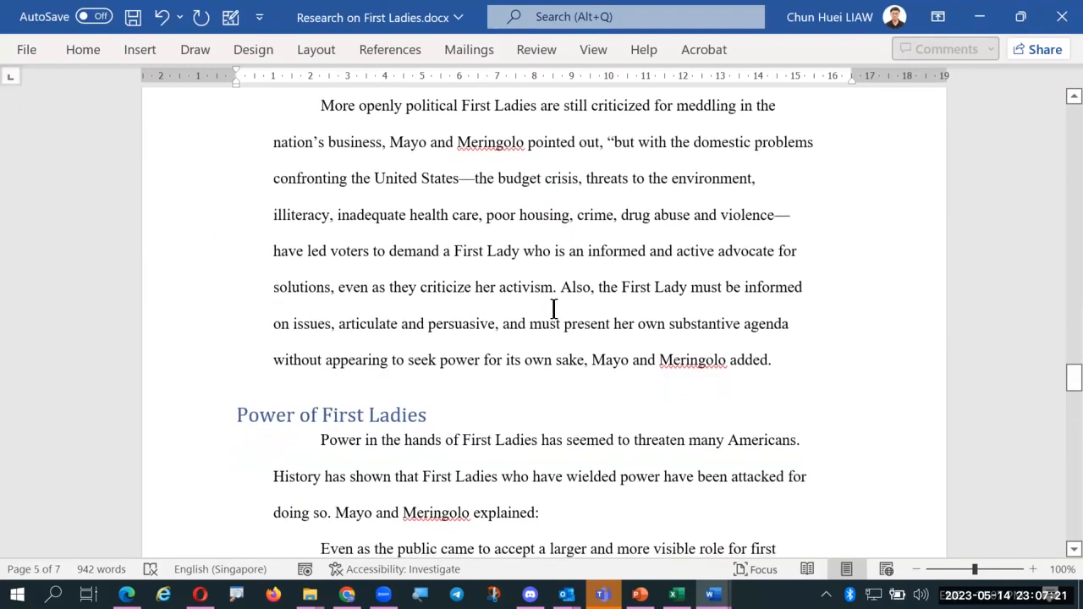
scroll(555, 304, up, 3)
scroll(554, 305, down, 6)
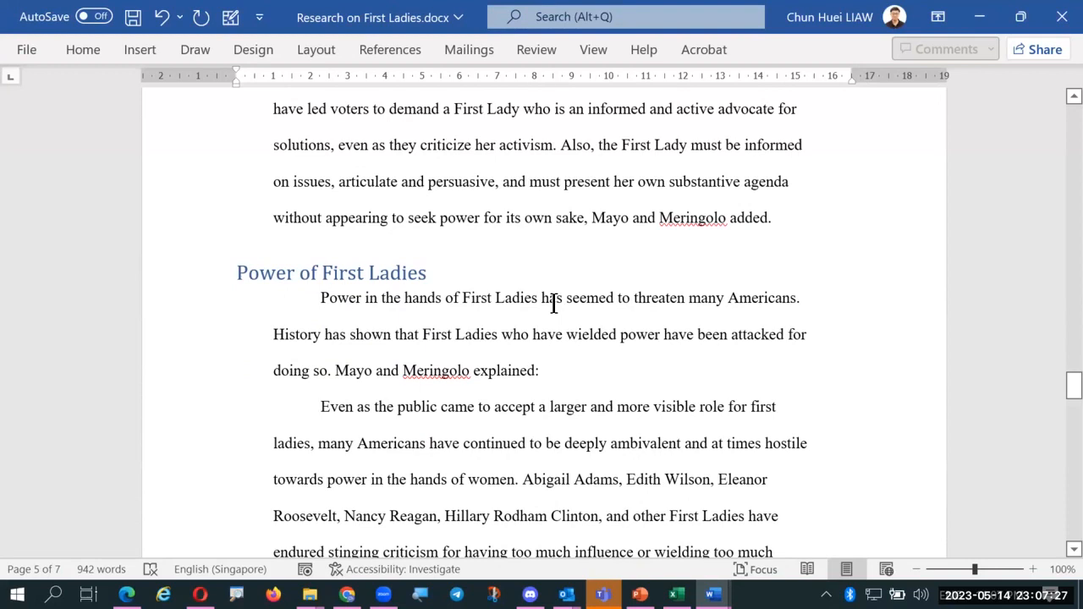
scroll(554, 304, down, 12)
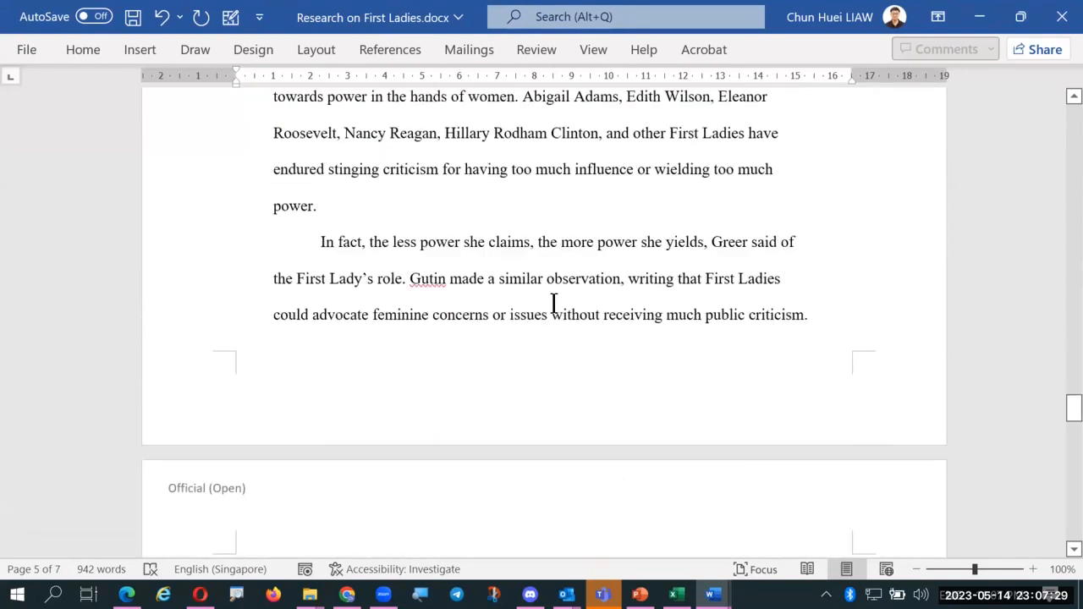
scroll(556, 313, down, 6)
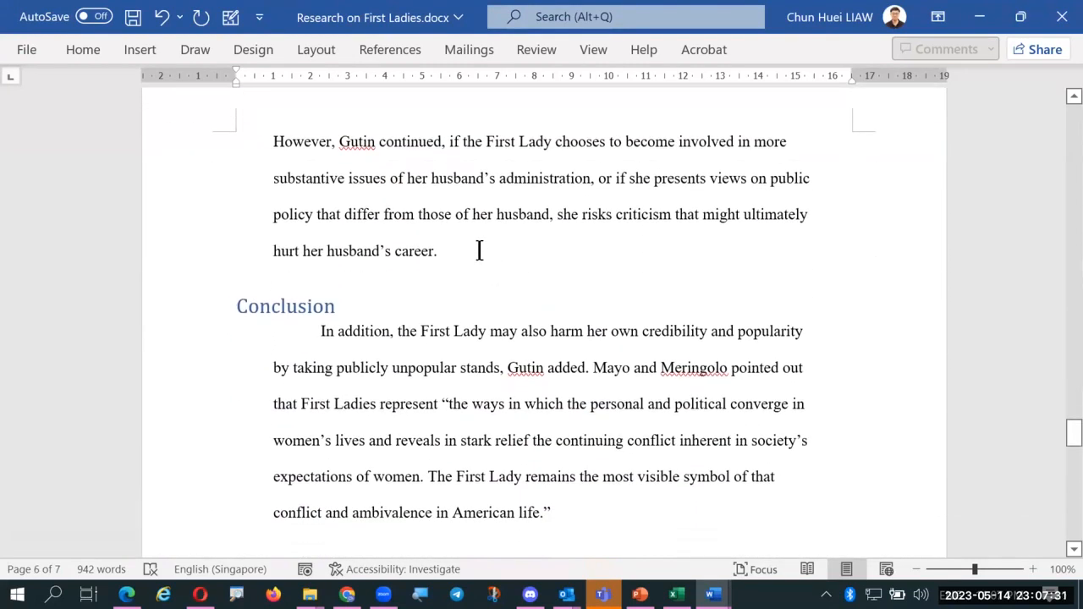
click(478, 250)
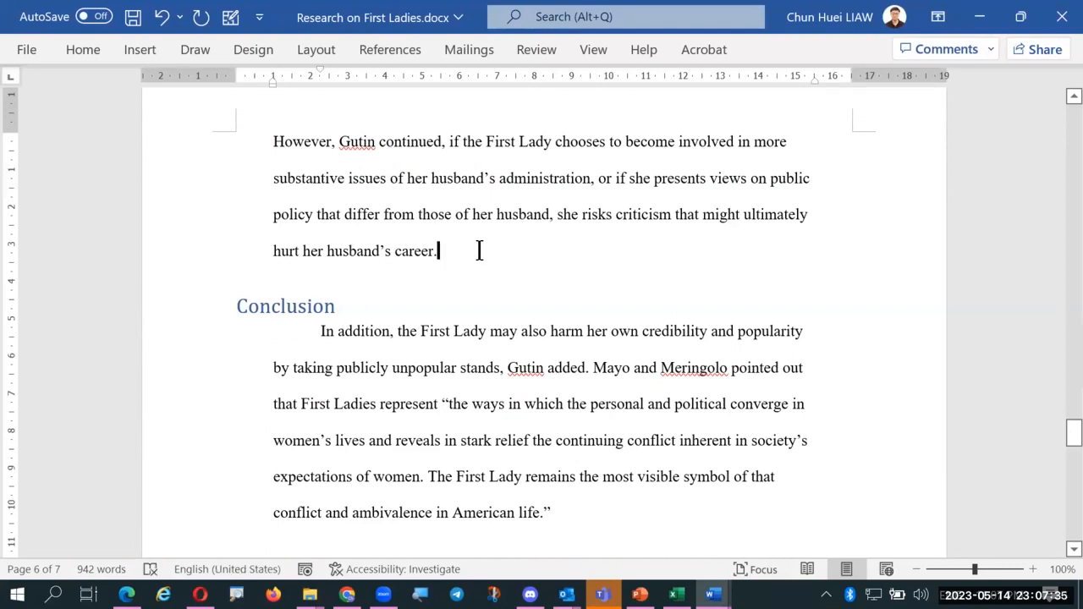
key(Return)
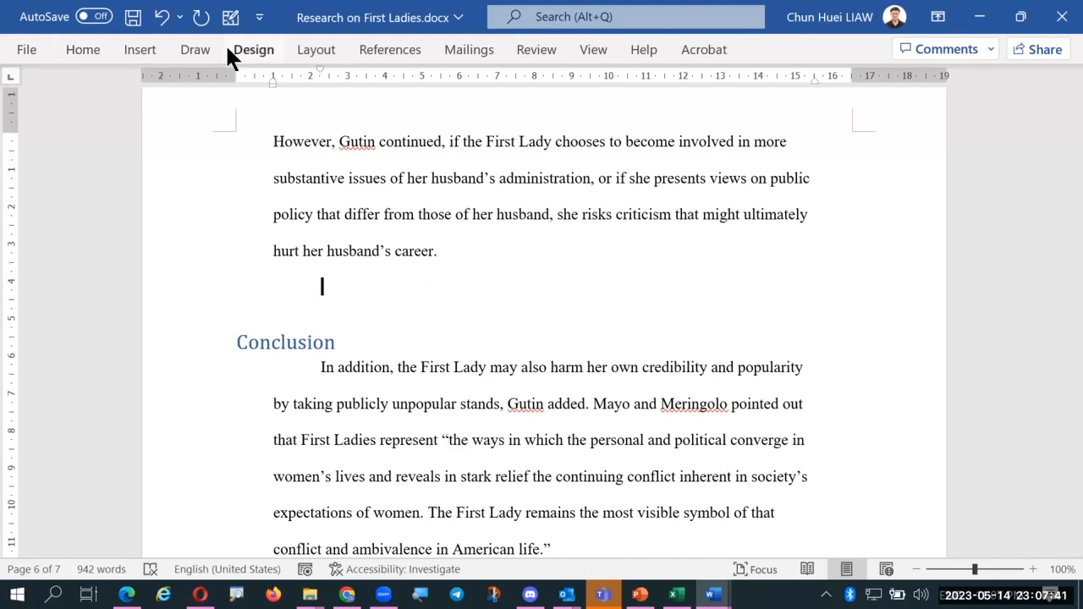
click(141, 47)
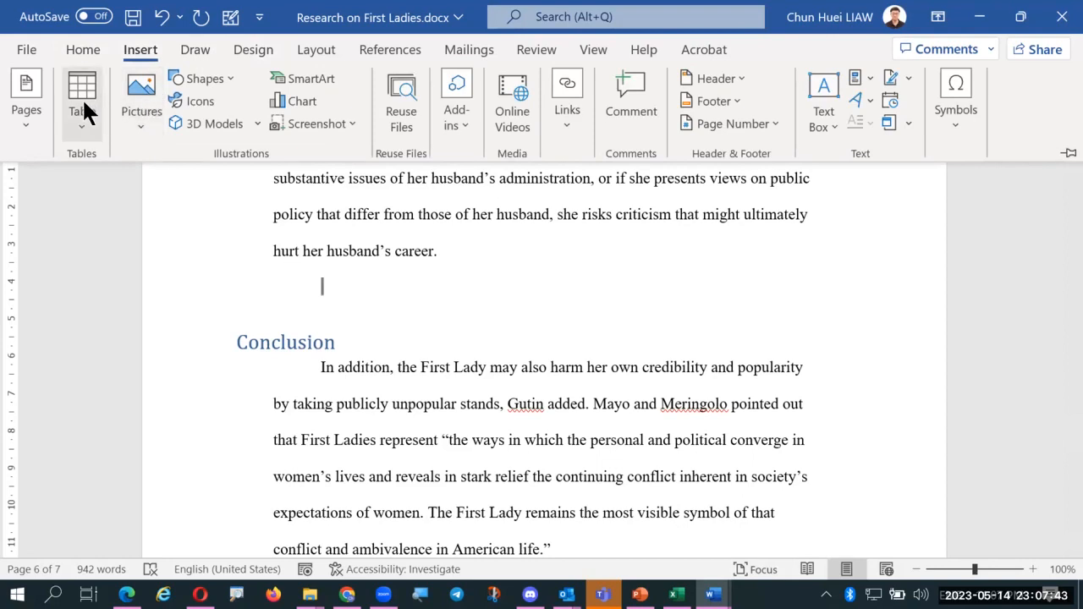
click(82, 97)
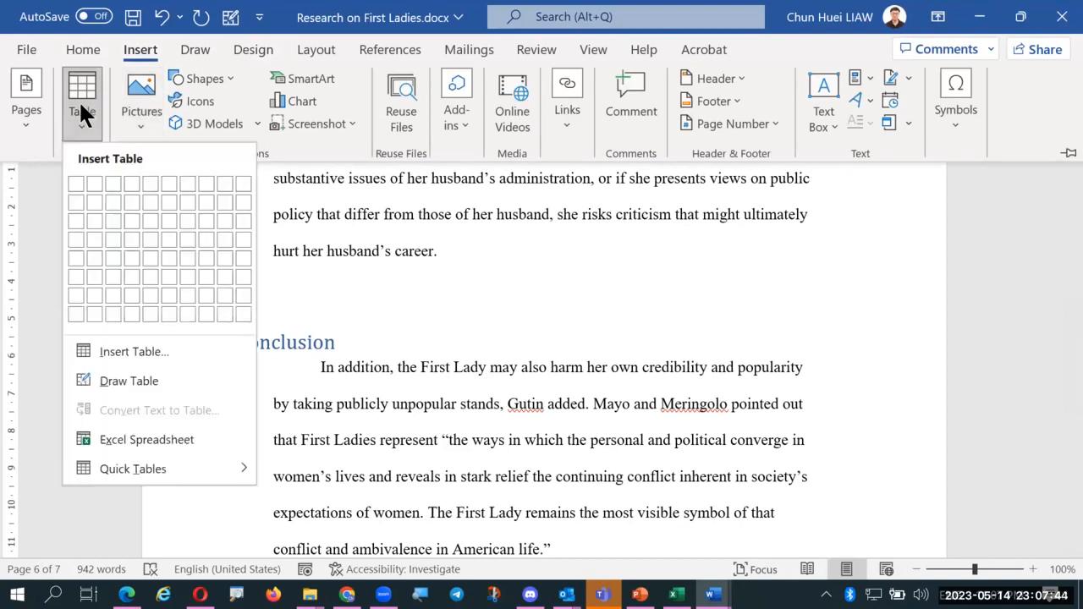
click(96, 217)
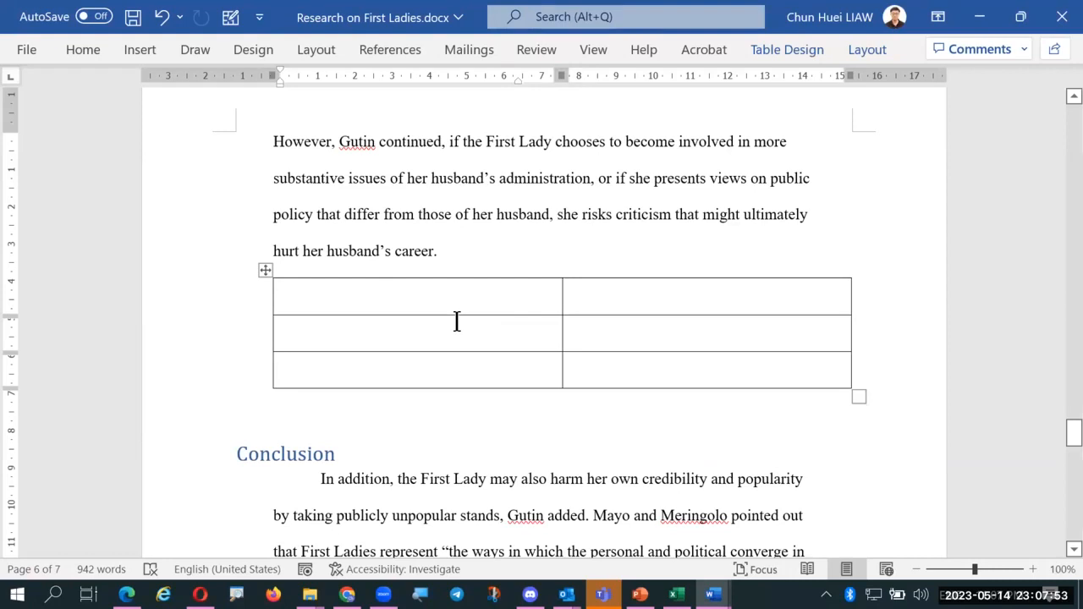
Step: Enter the table's column headings "First Ladies" and "Yr in White House"
text(First Ladies)
key(Tab)
text(Yr)
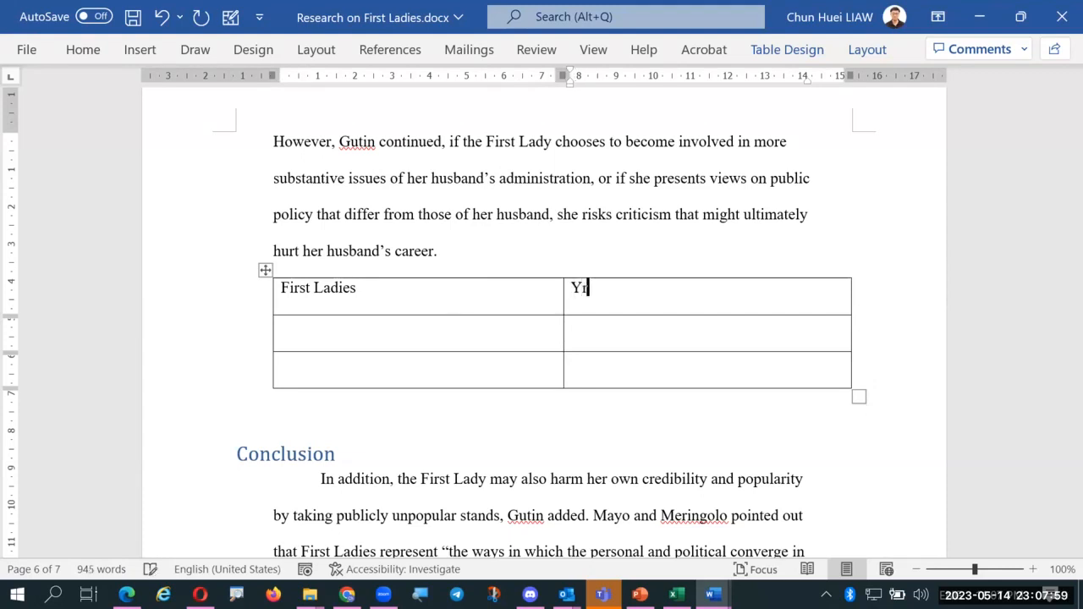
text( in White House)
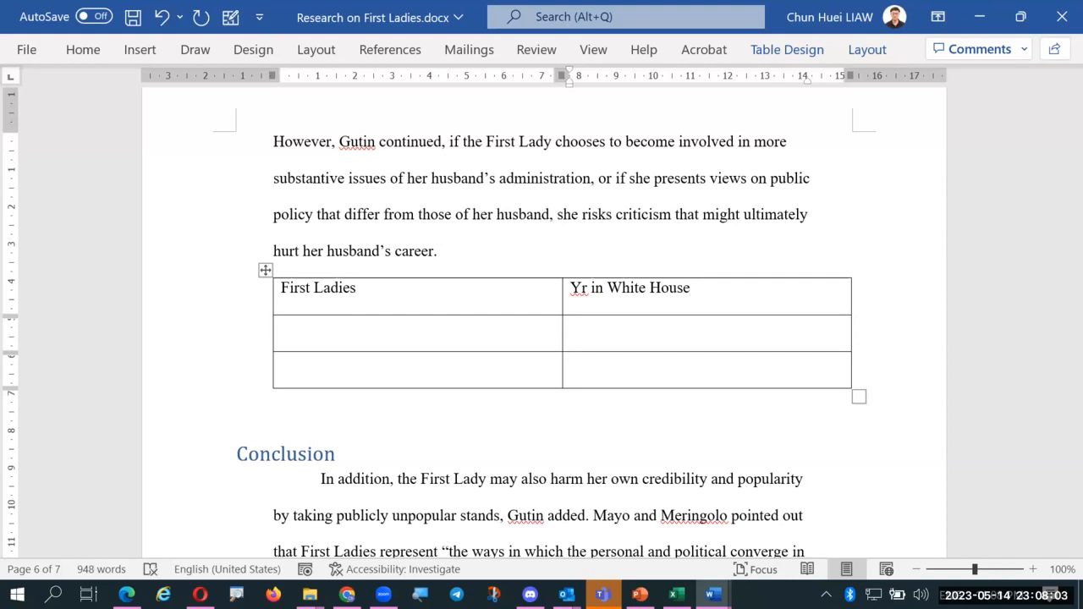
Step: Enter "1981 Jan 20-1989 Jan 20" in the second row under the years heading
click(623, 332)
text(1981 Jan)
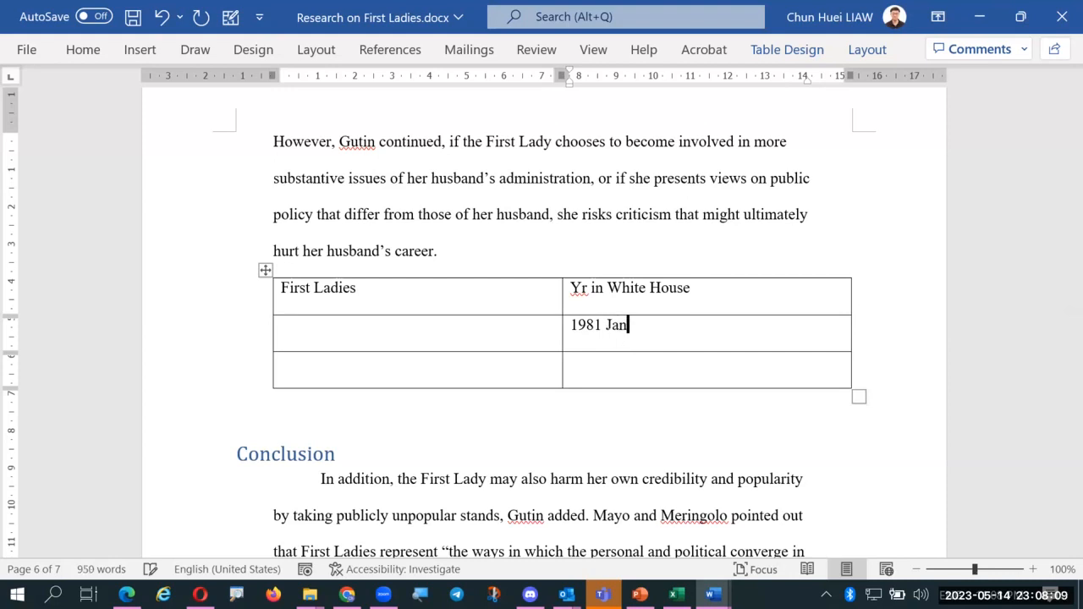
text( 20-1989 )
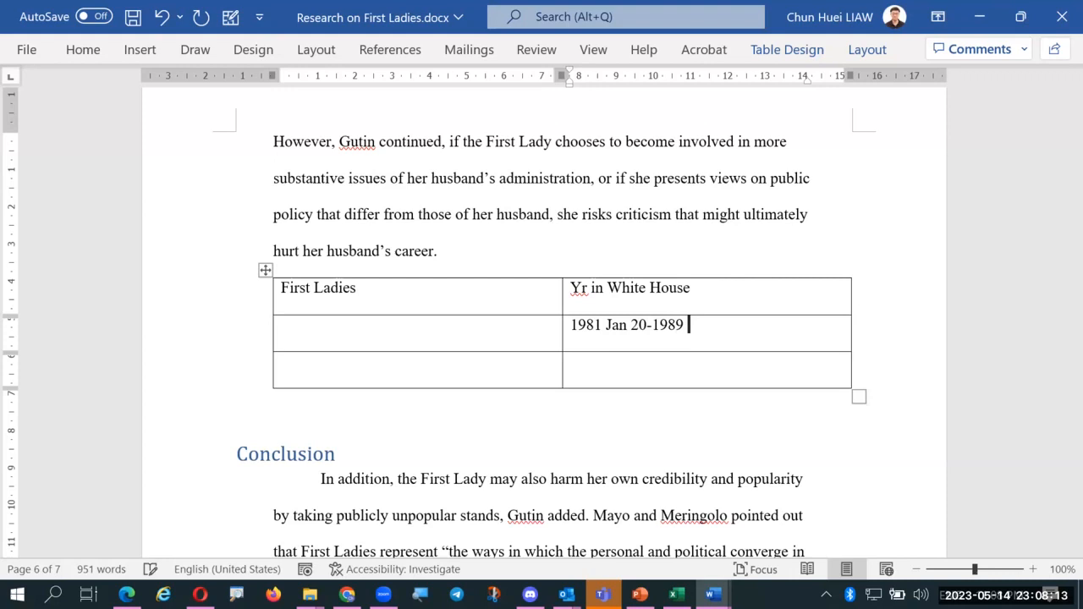
text(Jan 20)
Step: Enter "1993, Jan 20 -01, Jan 20" in the third row under the years heading
click(622, 372)
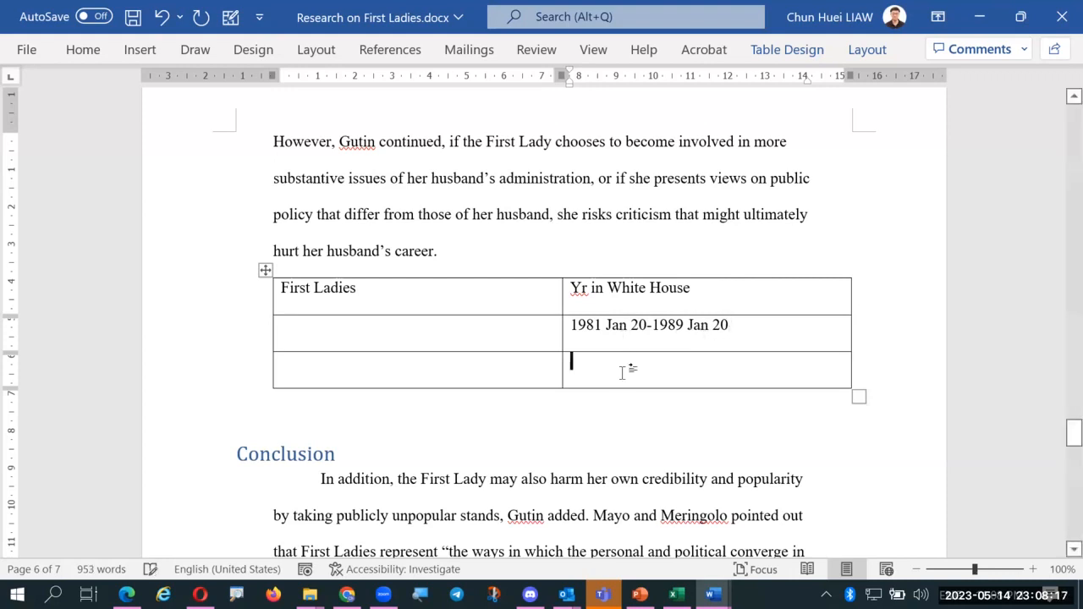
text(1993, Jan 20 -)
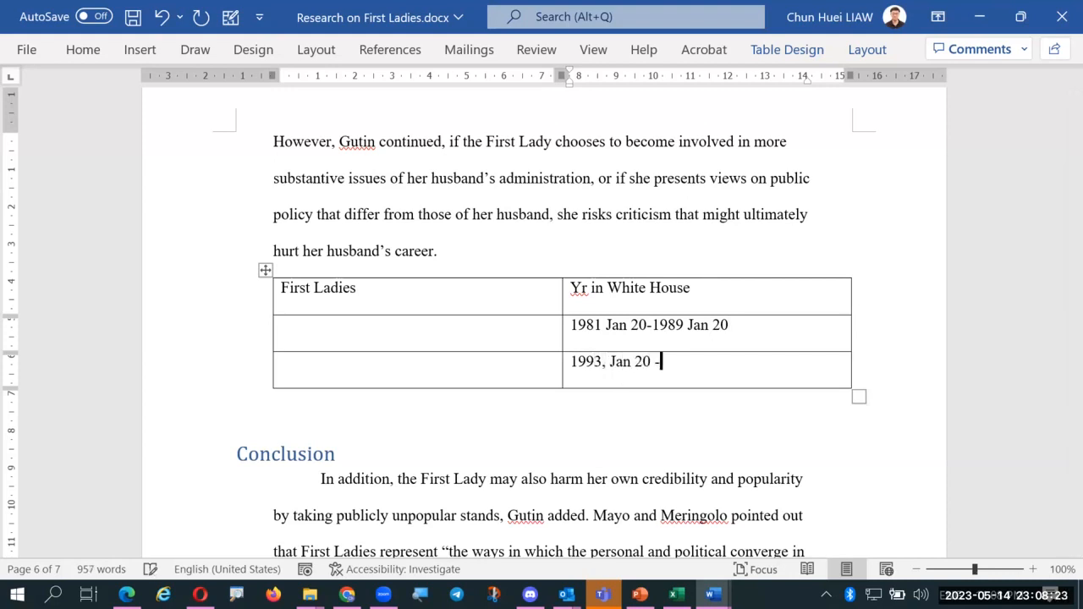
text(-)
text(01, Jan 3)
text(0)
key(BackSpace)
key(BackSpace)
text(20)
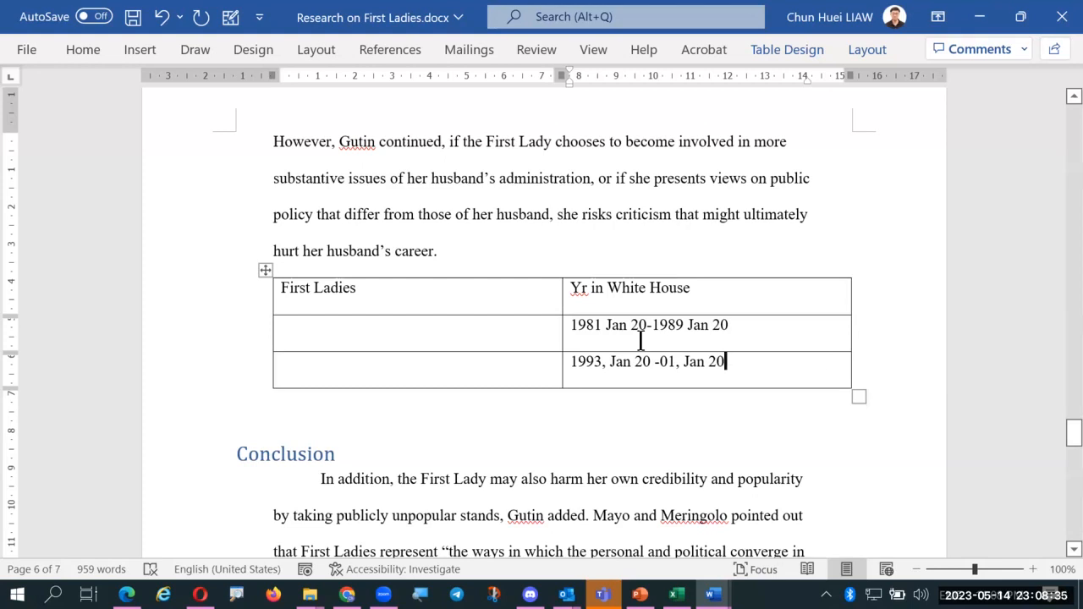
Step: Insert the picture Nancy Reagan.jpg from the Wk5 folder into the First Ladies cell of the table's second row
click(342, 323)
click(148, 49)
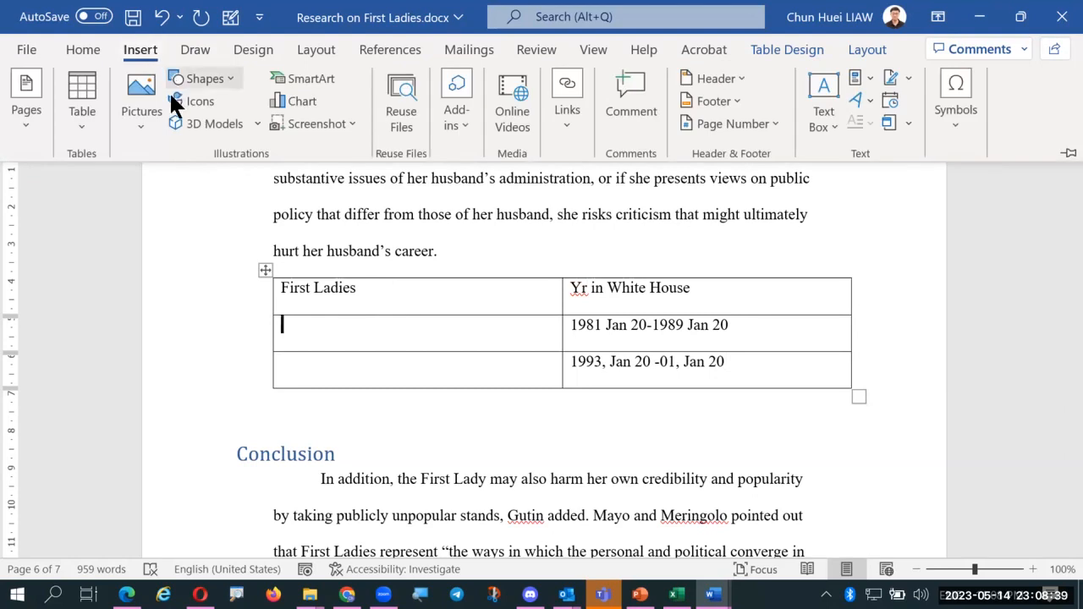
click(142, 115)
click(188, 193)
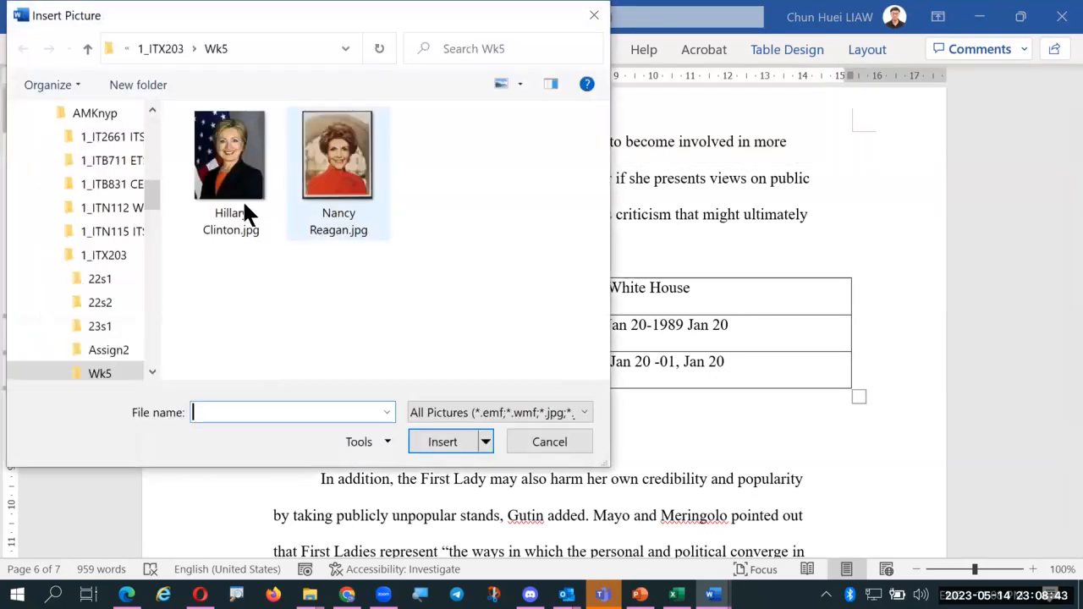
click(337, 193)
click(448, 442)
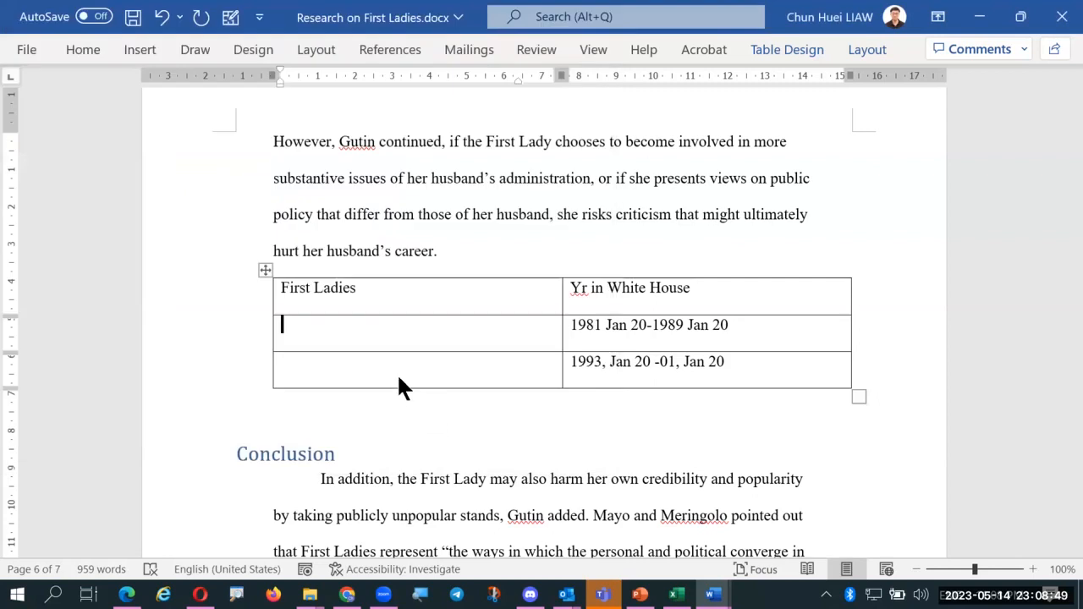
scroll(508, 355, down, 3)
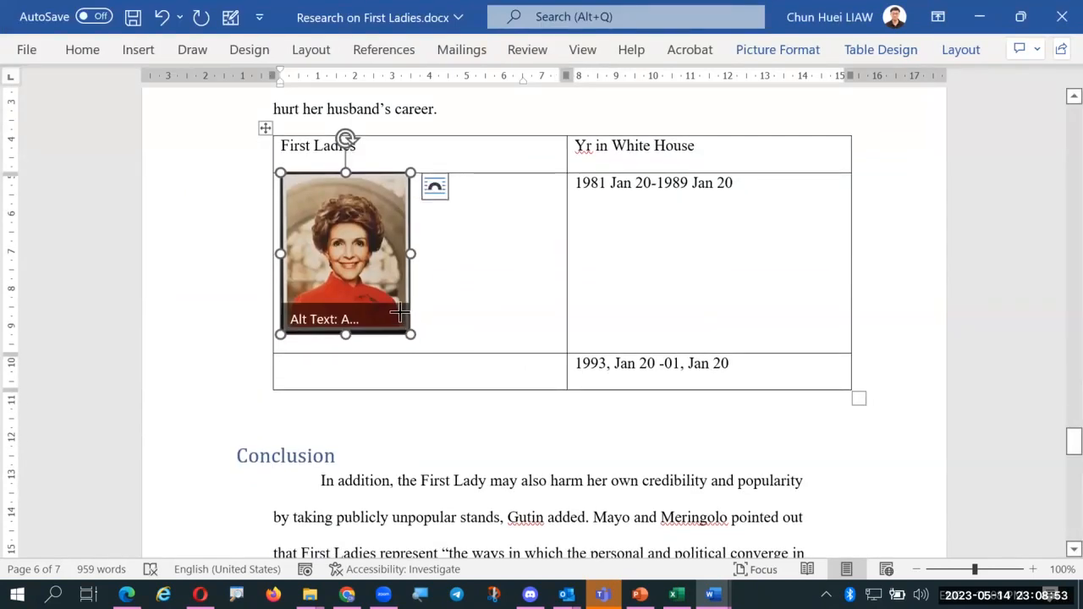
Step: Set the Nancy Reagan picture's absolute height to 3.22 cm with its aspect ratio locked
drag(399, 313, 387, 299)
right_click(364, 259)
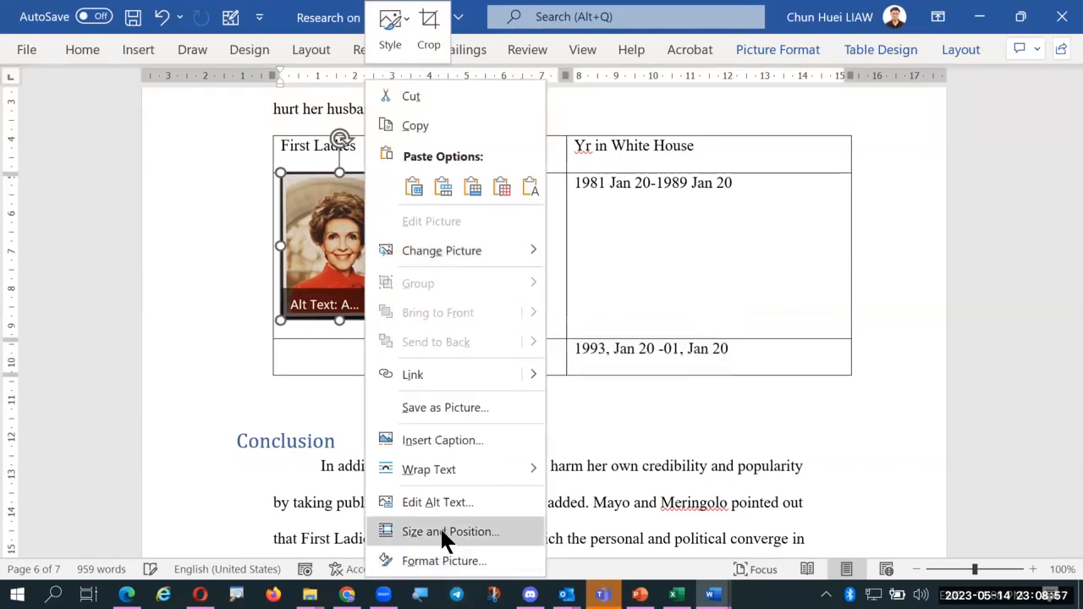
key(Return)
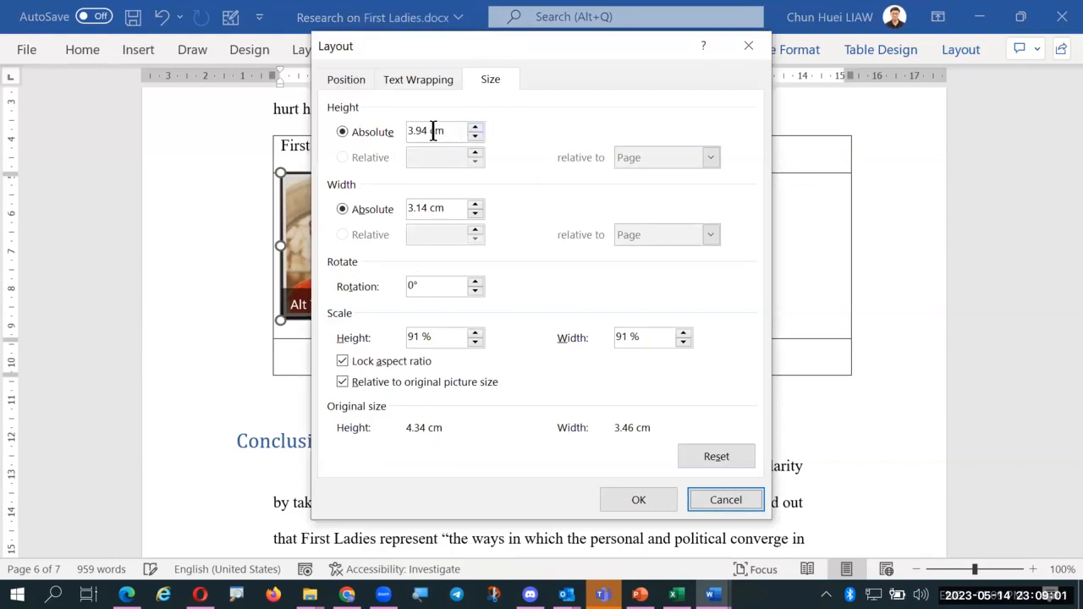
drag(431, 130, 415, 130)
text(22)
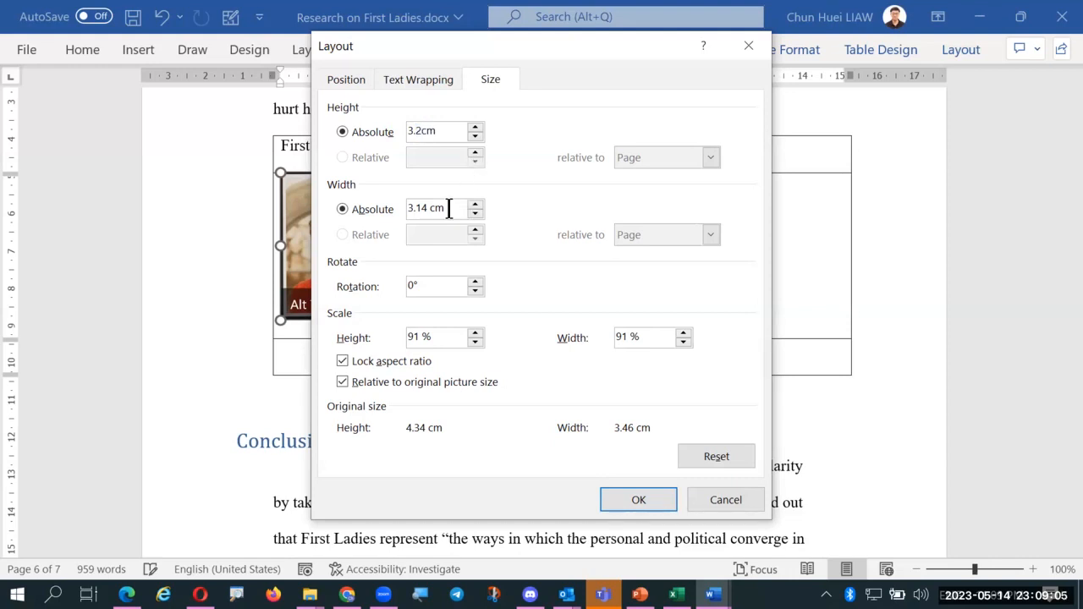
click(428, 205)
drag(427, 205, 417, 206)
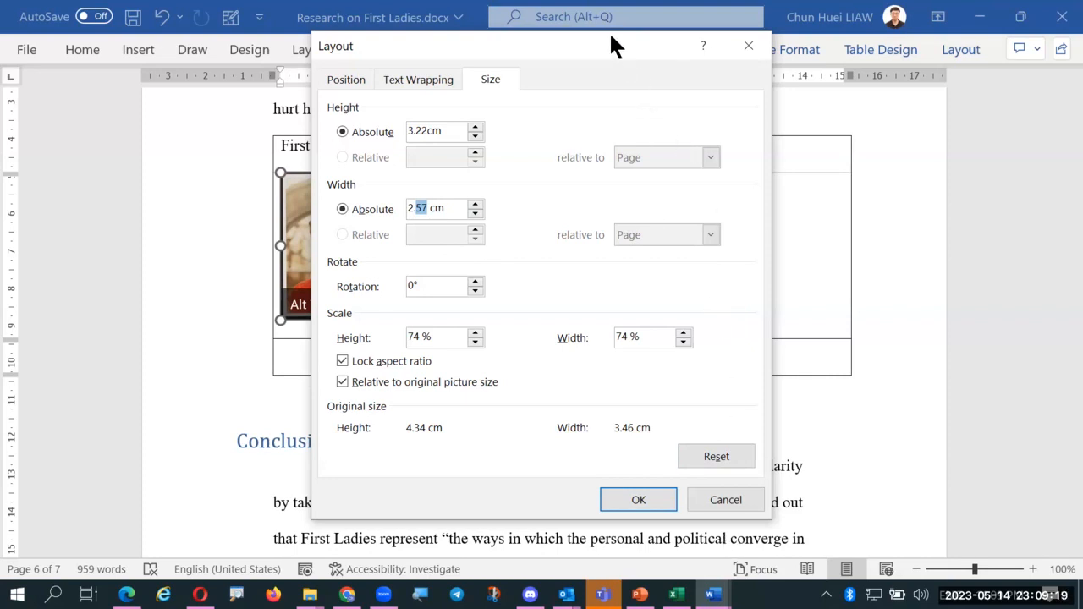
drag(613, 46, 647, 16)
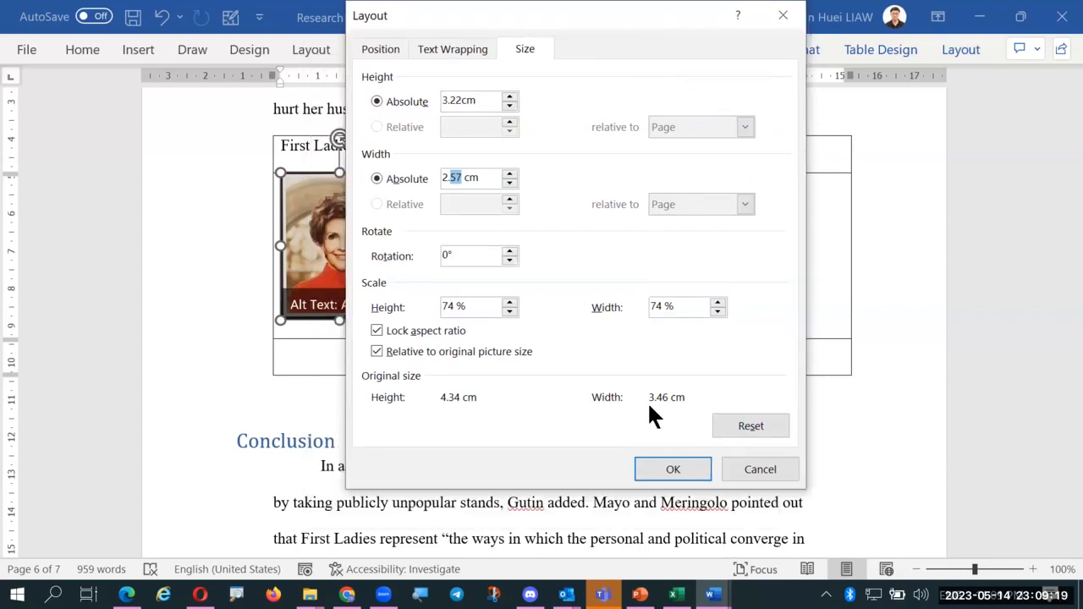
click(666, 461)
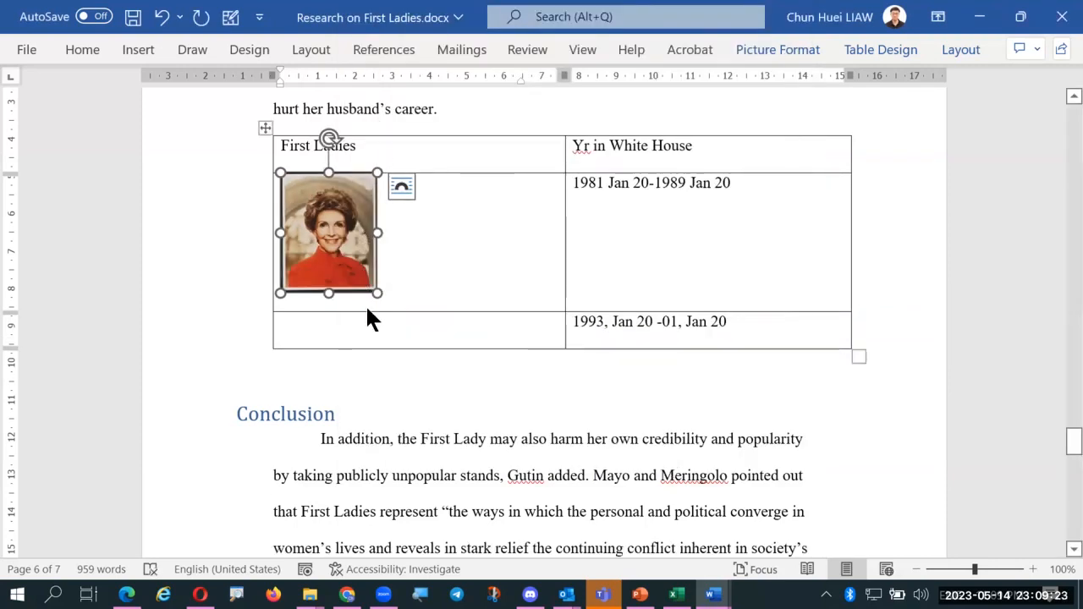
Step: Insert the picture Hillary Clinton.jpg from the Wk5 folder into the First Ladies cell of the table's third row
click(351, 327)
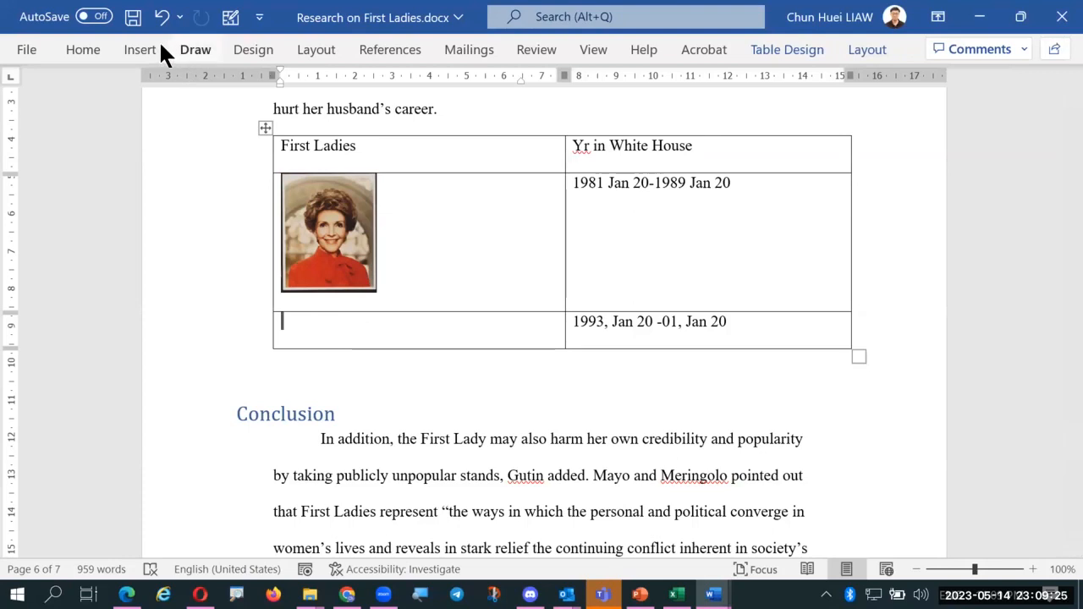
click(133, 50)
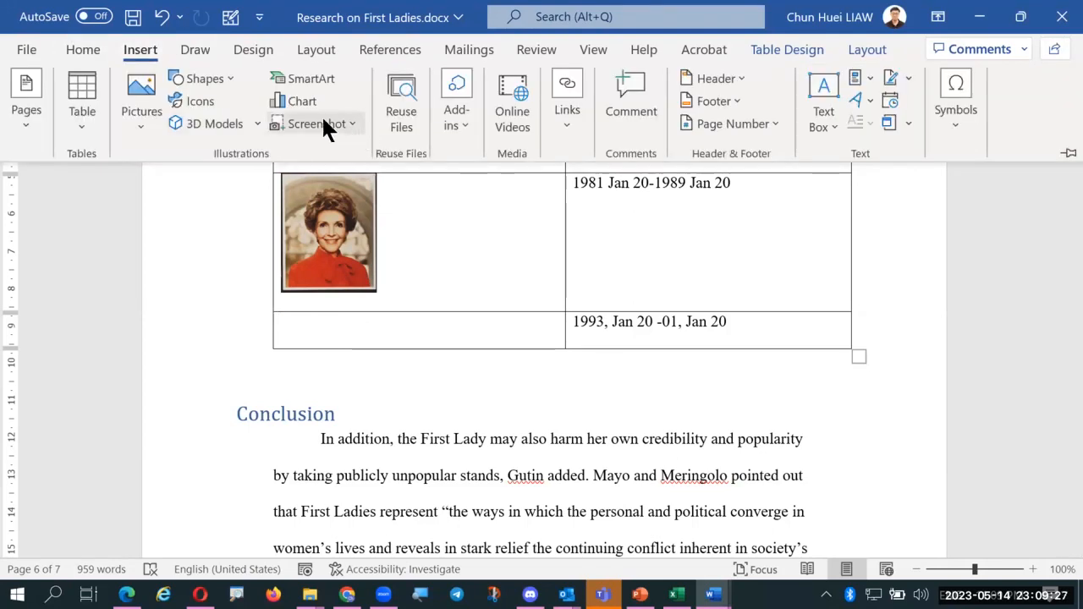
click(137, 106)
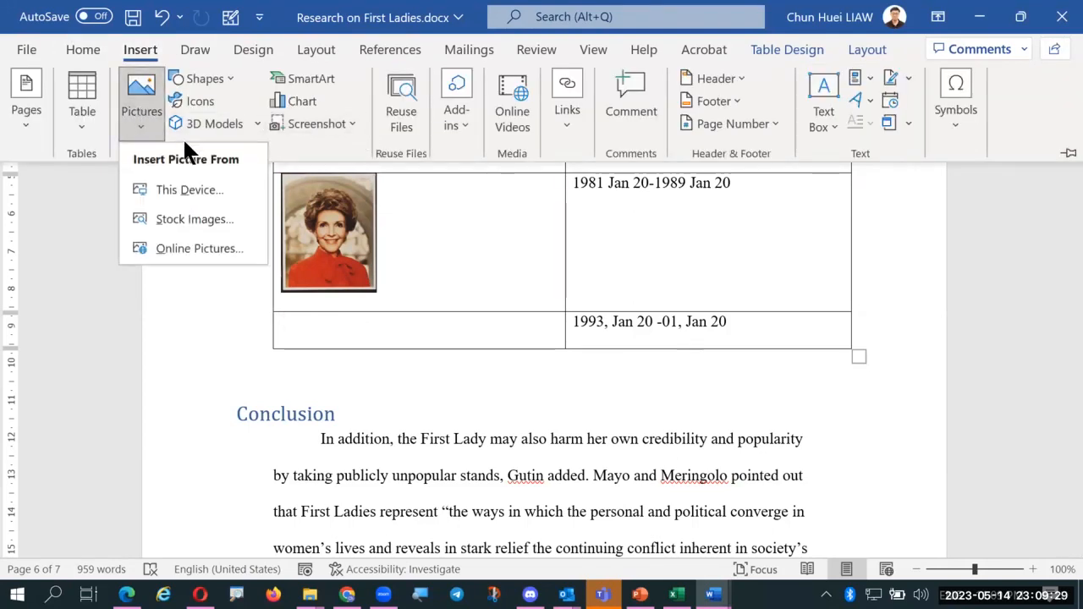
click(199, 191)
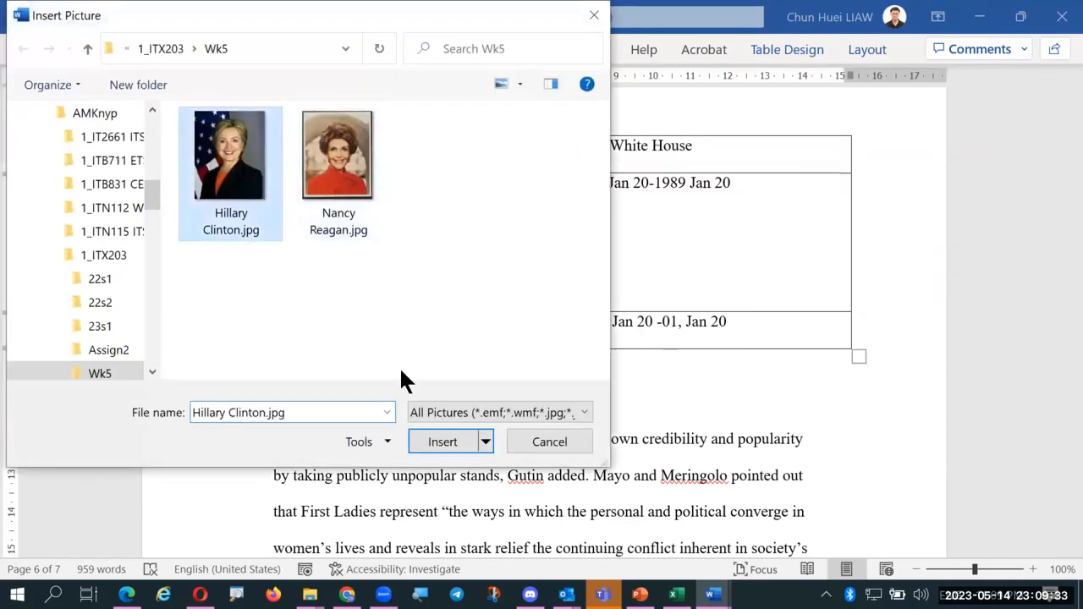
click(448, 438)
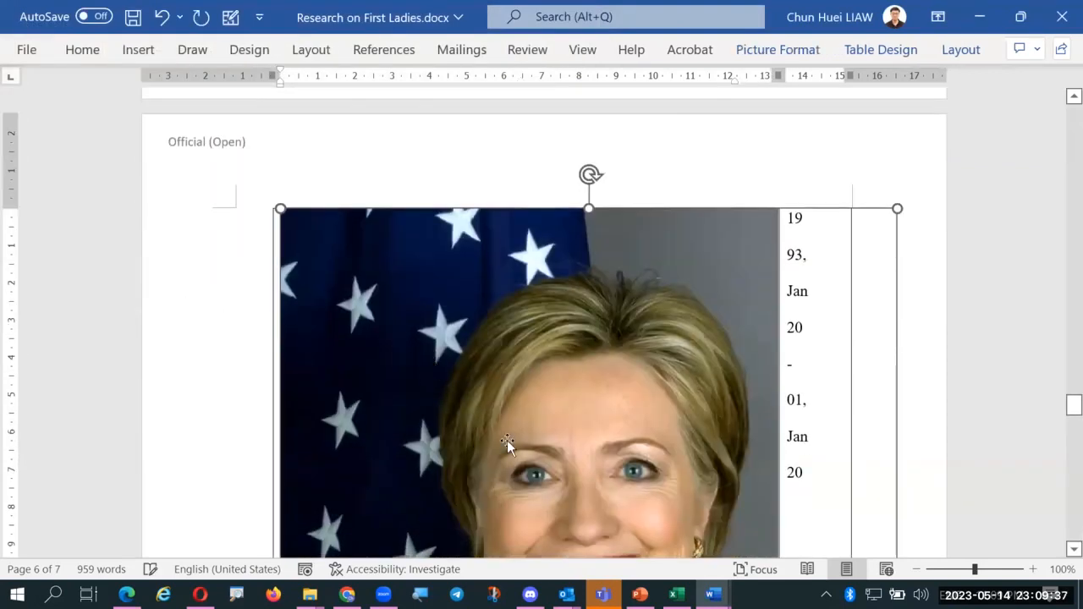
Step: Shrink the Hillary Clinton picture proportionally to about 2.5 cm wide, matching the size of the Nancy Reagan picture above it
drag(898, 210, 309, 597)
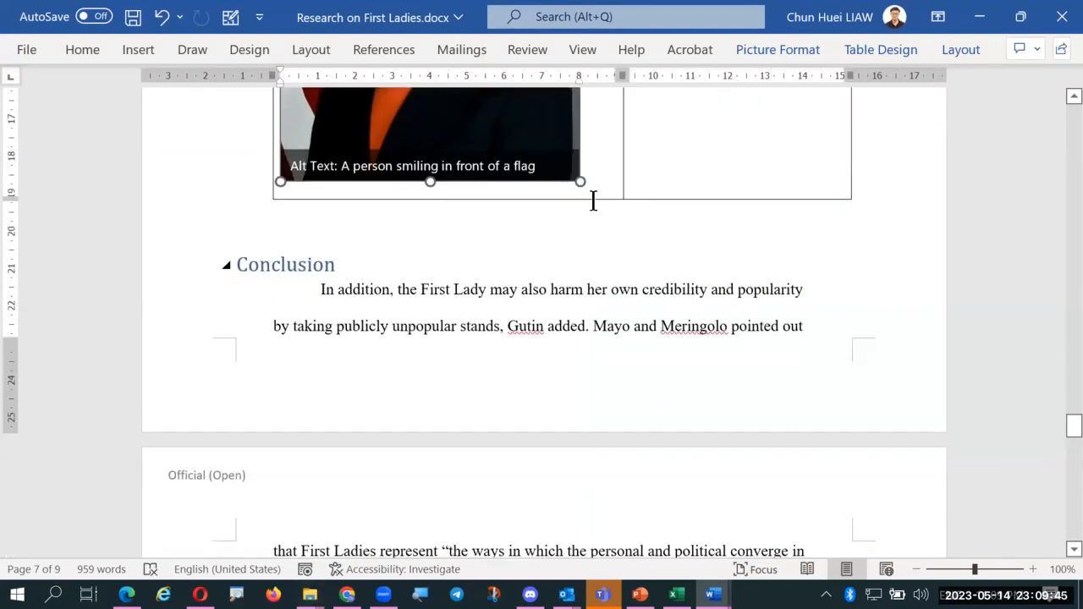
drag(522, 109, 428, 48)
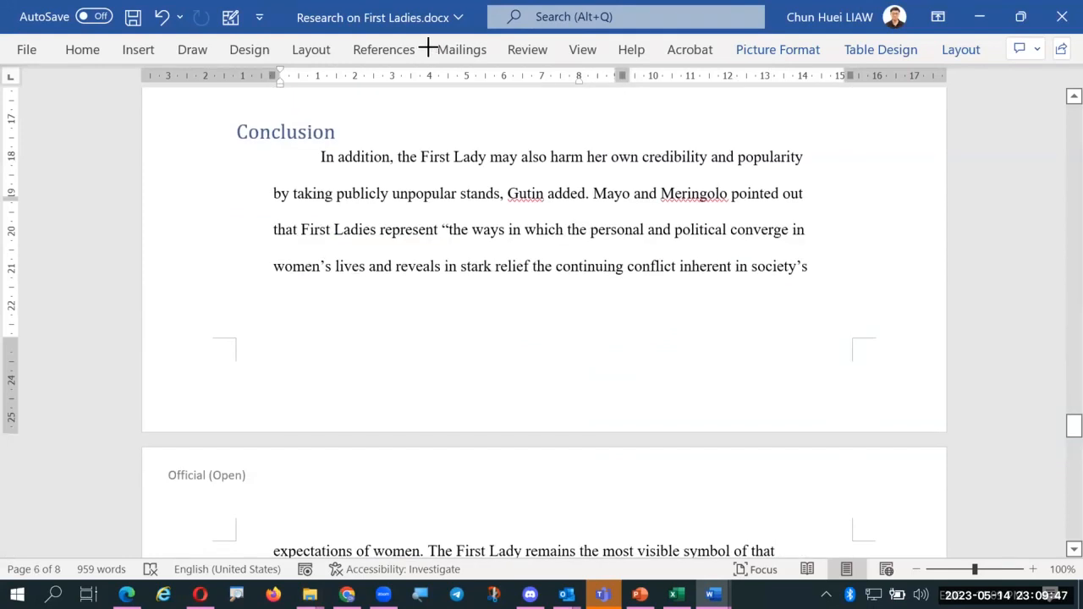
scroll(519, 209, up, 8)
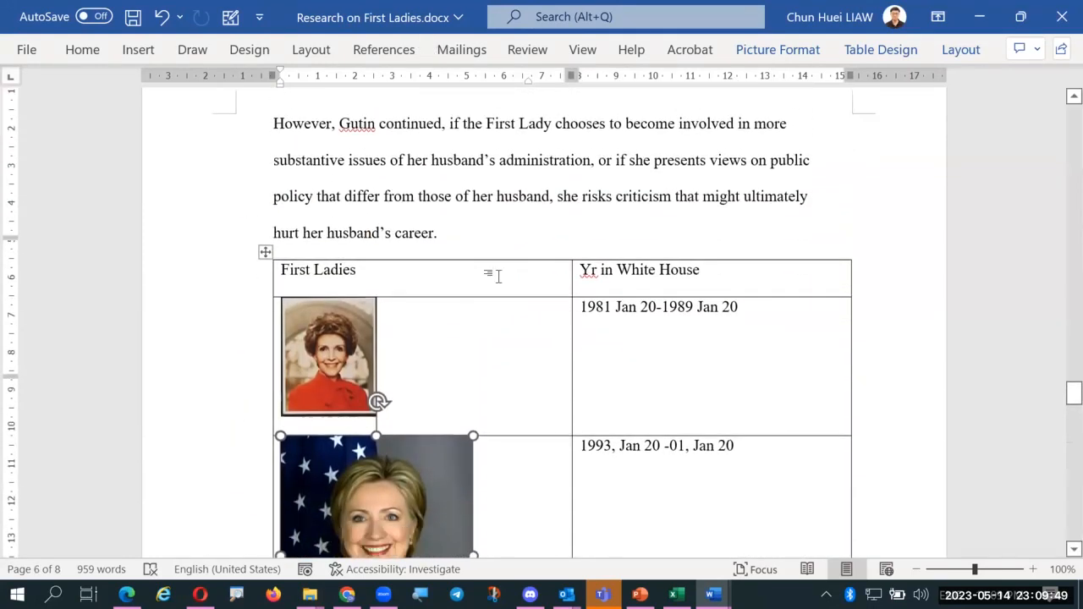
scroll(494, 254, down, 5)
scroll(470, 141, up, 1)
drag(469, 141, 397, 249)
click(444, 397)
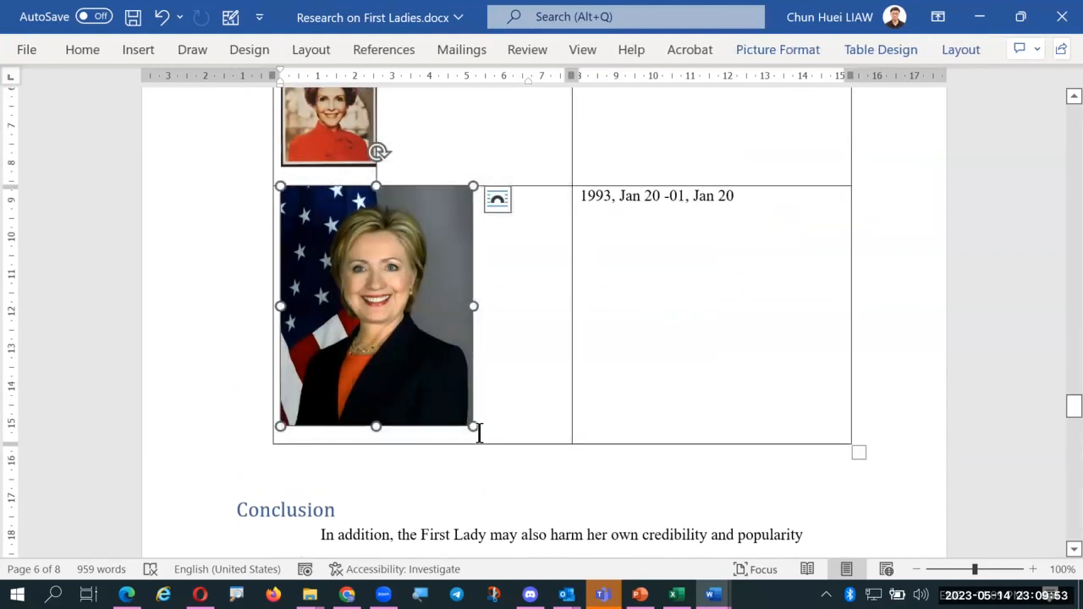
drag(473, 427, 375, 270)
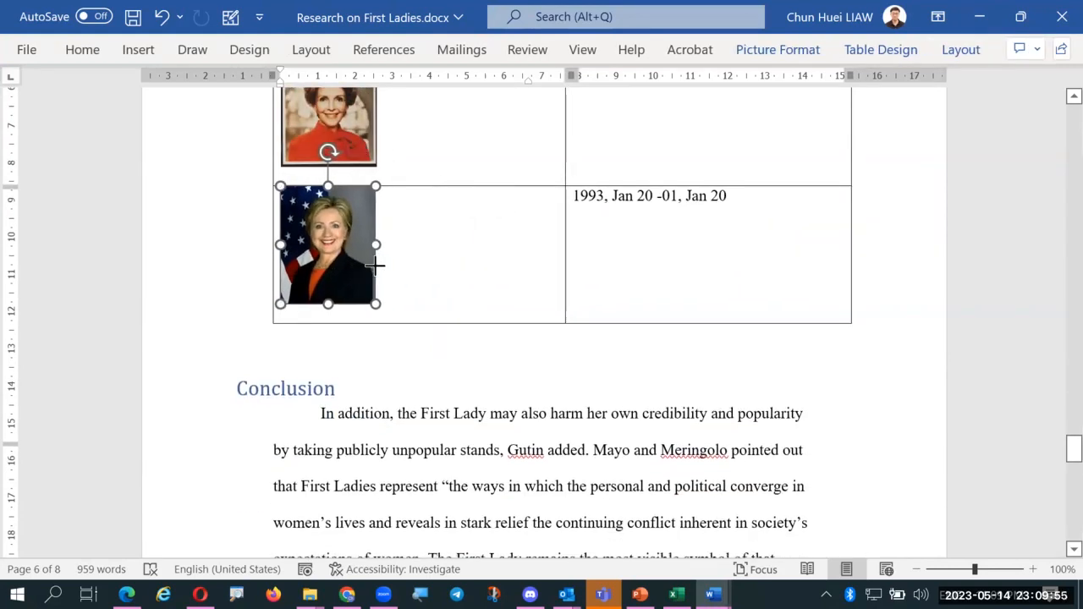
Step: AutoFit the whole First Ladies table to its contents
scroll(547, 229, up, 4)
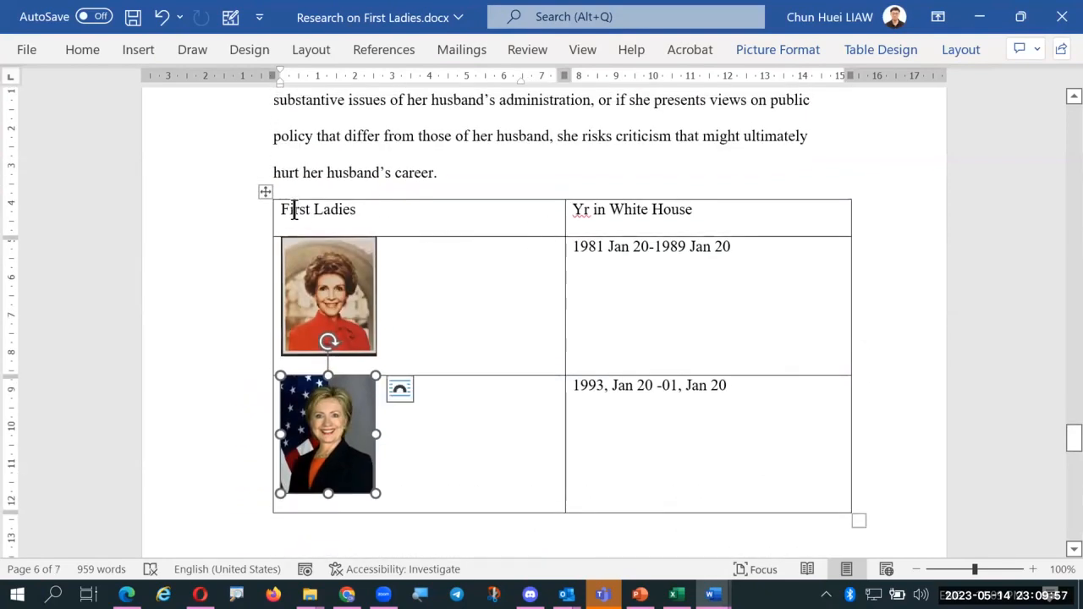
drag(283, 209, 663, 414)
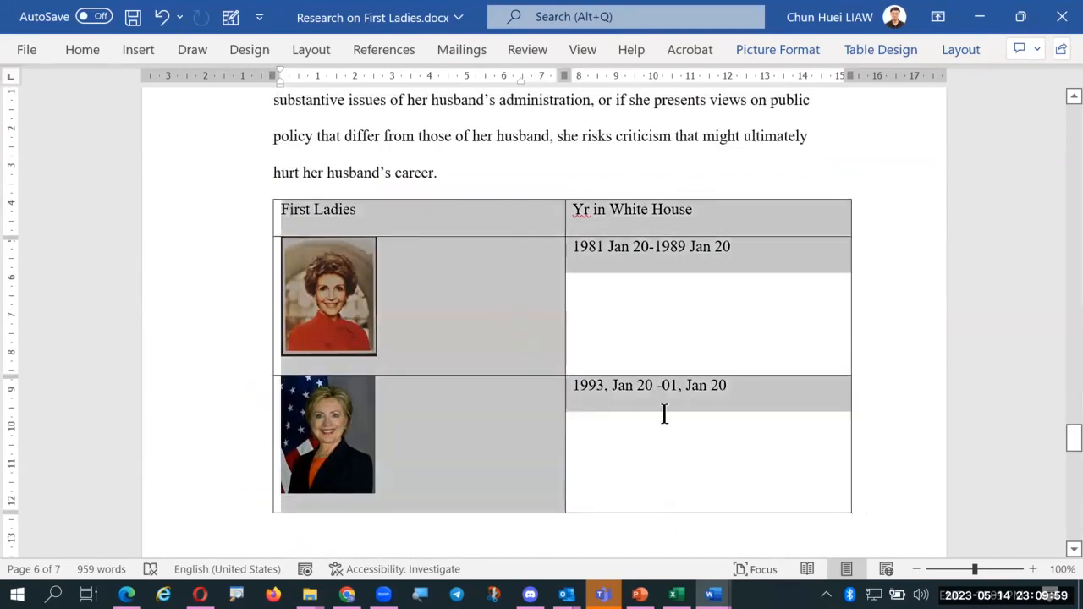
right_click(496, 299)
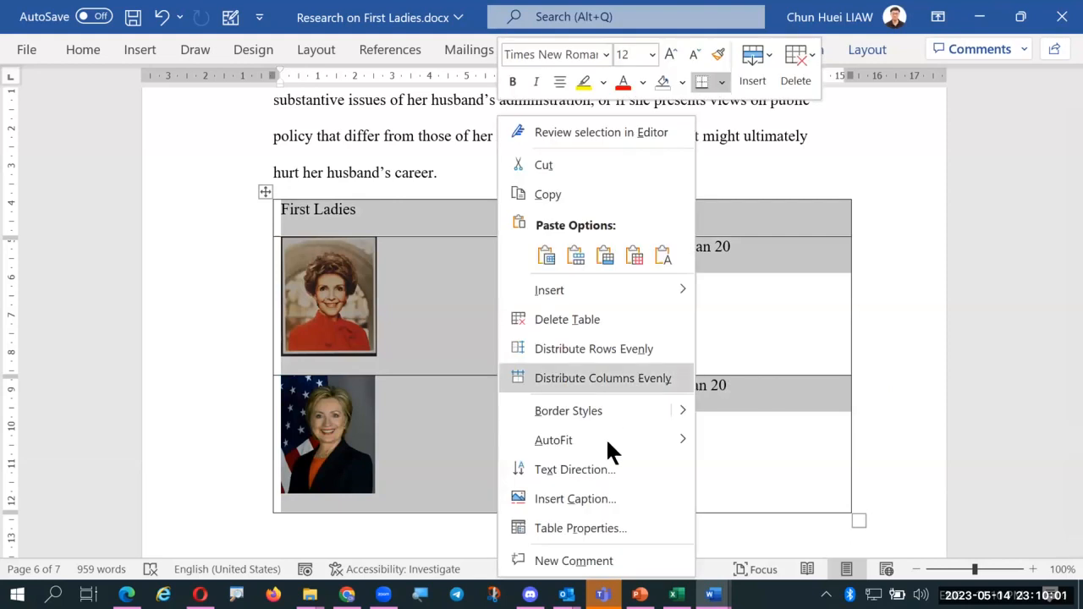
mouse_move(603, 436)
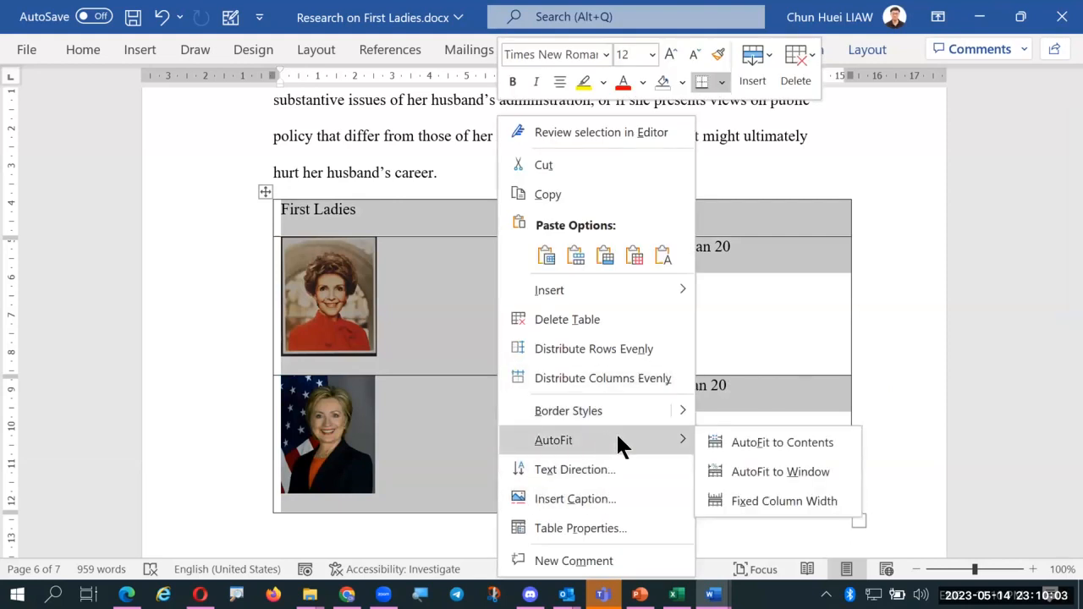
click(786, 441)
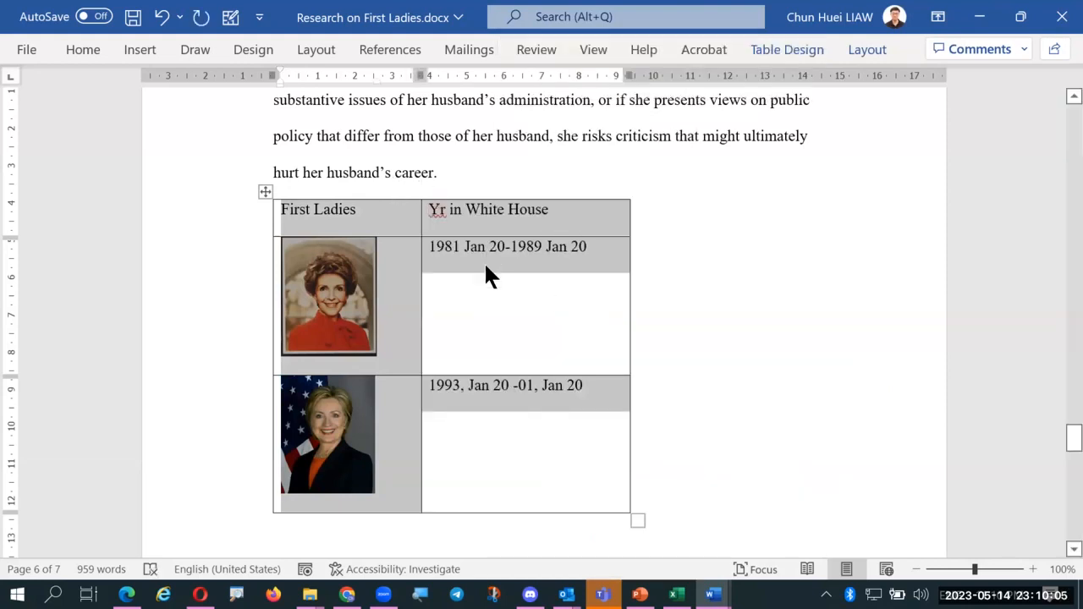
click(511, 300)
Step: Start a caption on the empty line below the First Ladies table and set its label to Table
scroll(701, 283, down, 3)
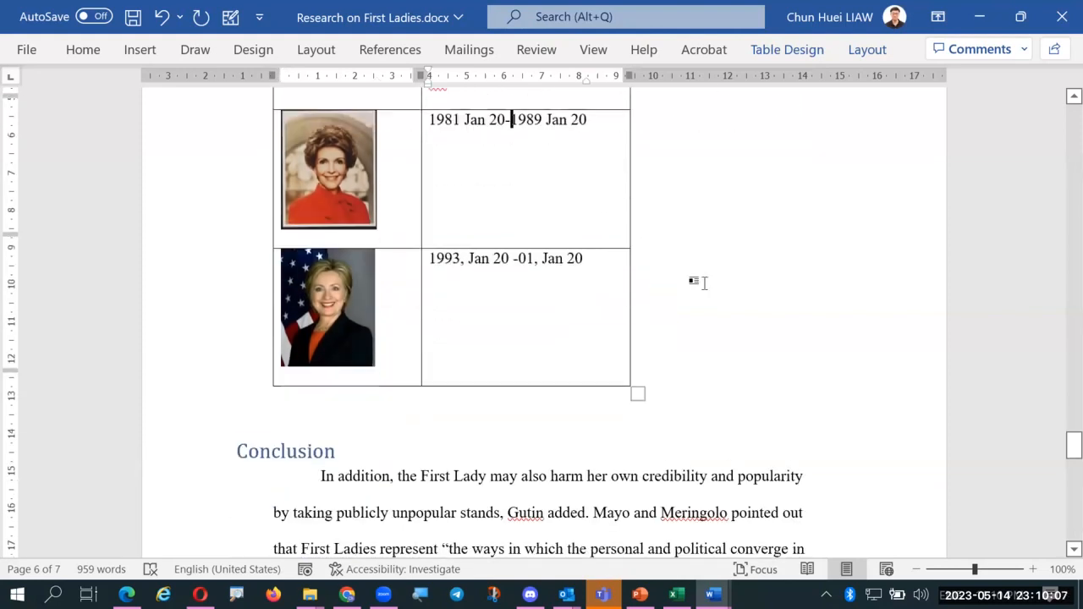
click(319, 210)
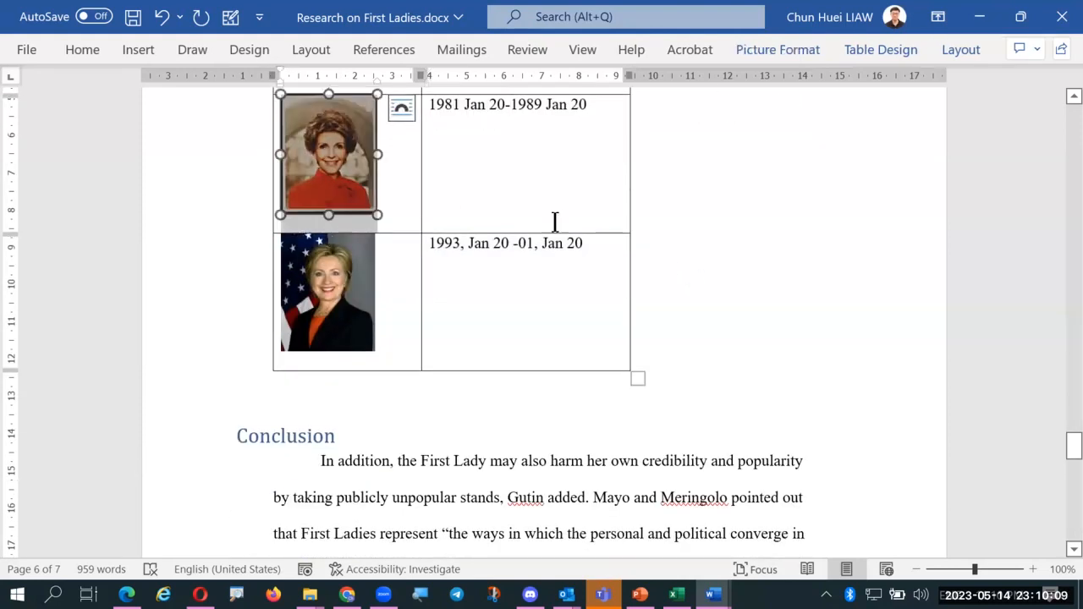
click(443, 103)
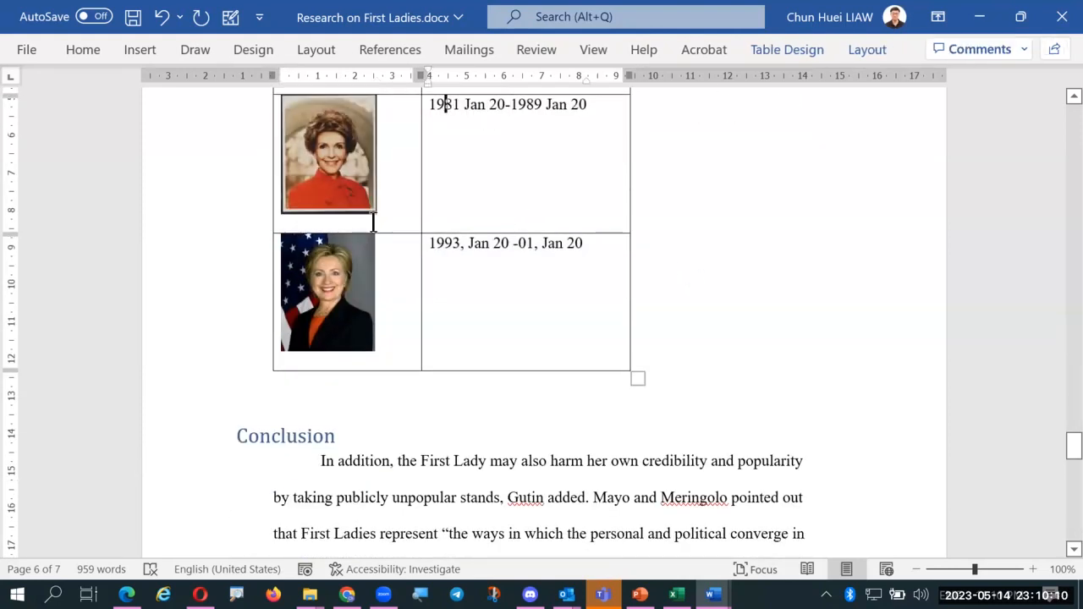
click(326, 383)
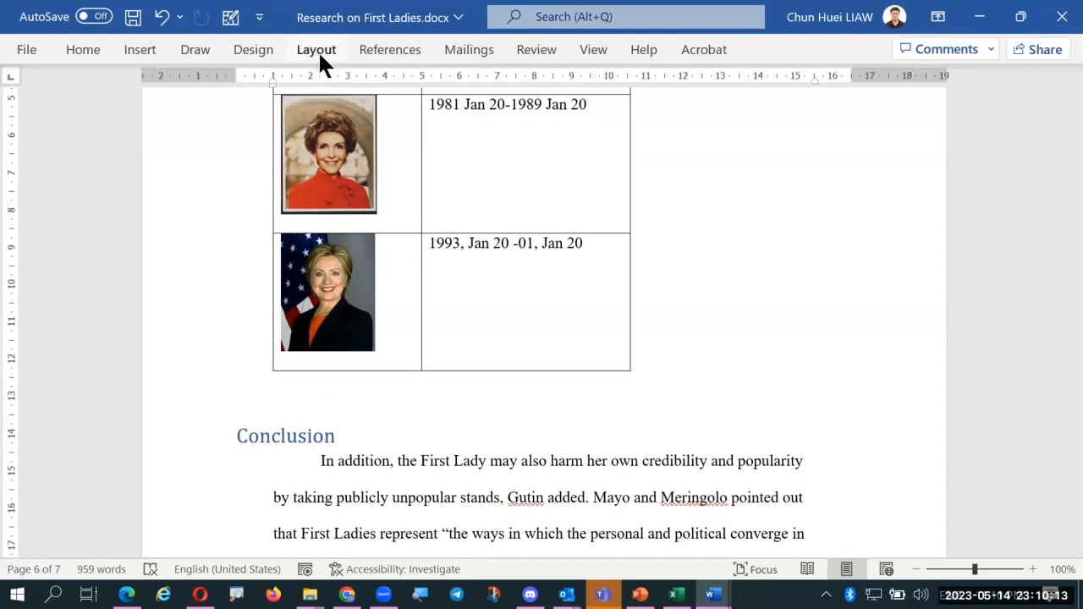
click(382, 52)
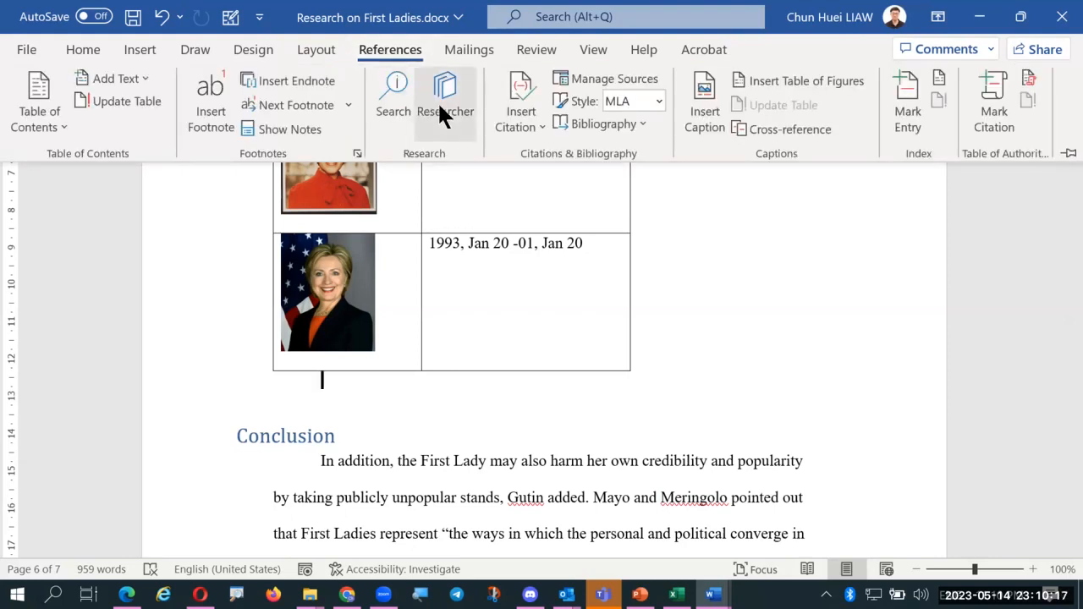
click(696, 131)
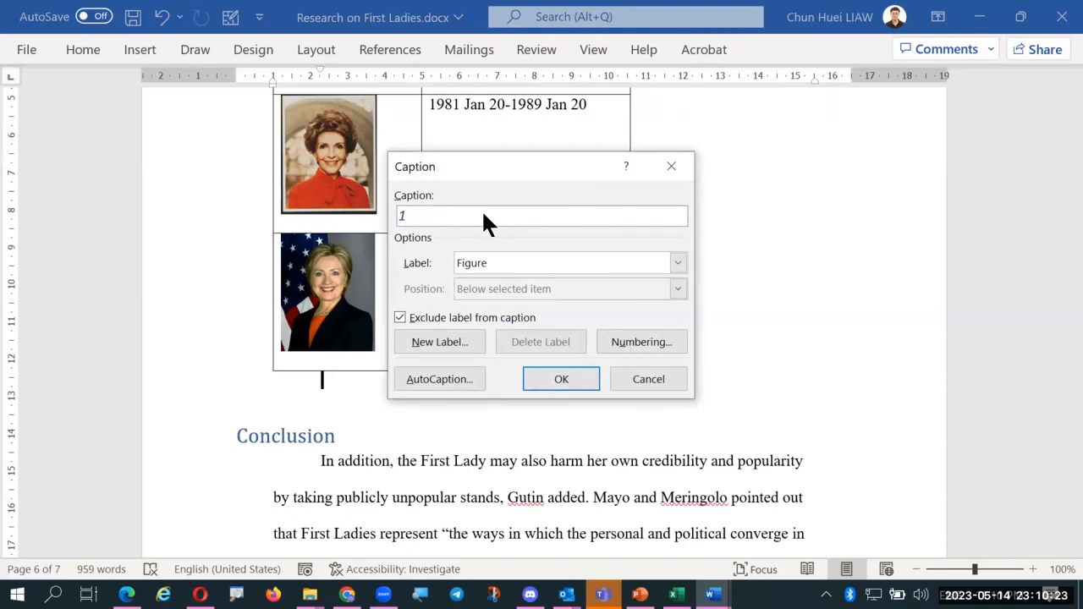
text(Table 1)
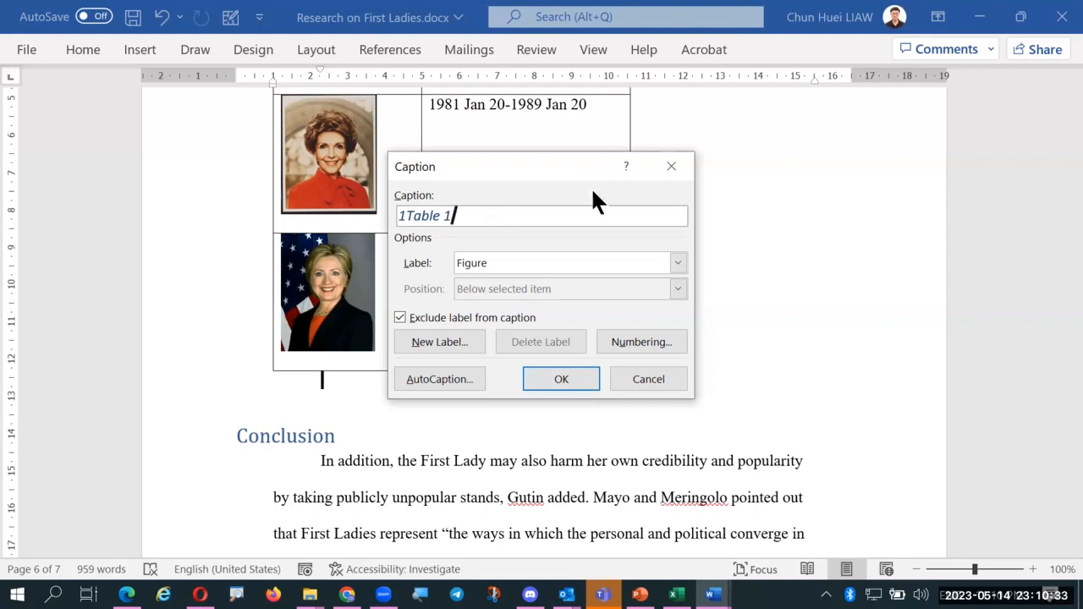
click(680, 263)
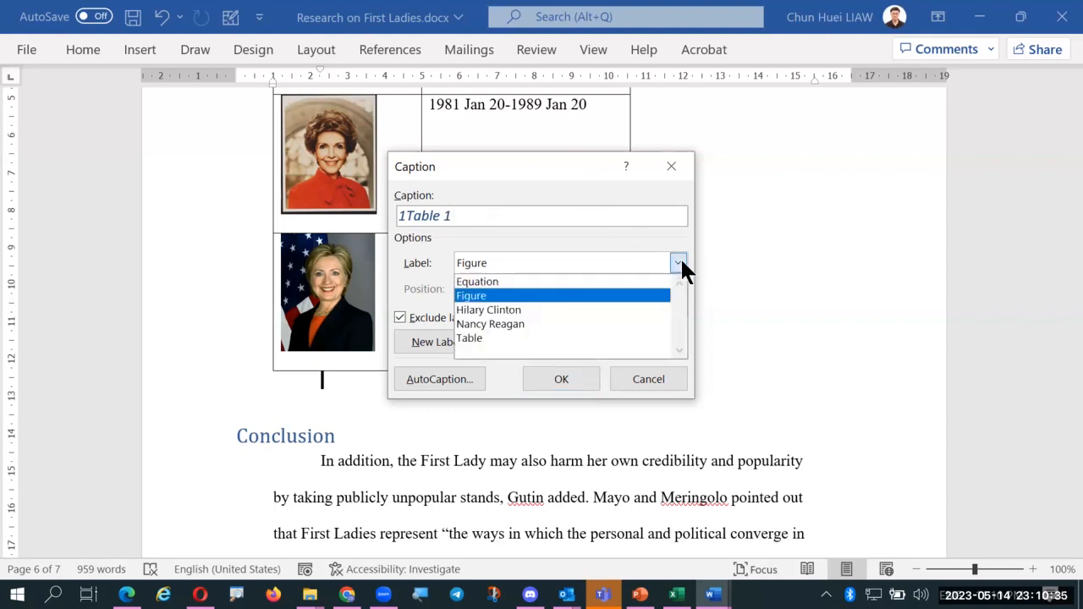
click(546, 339)
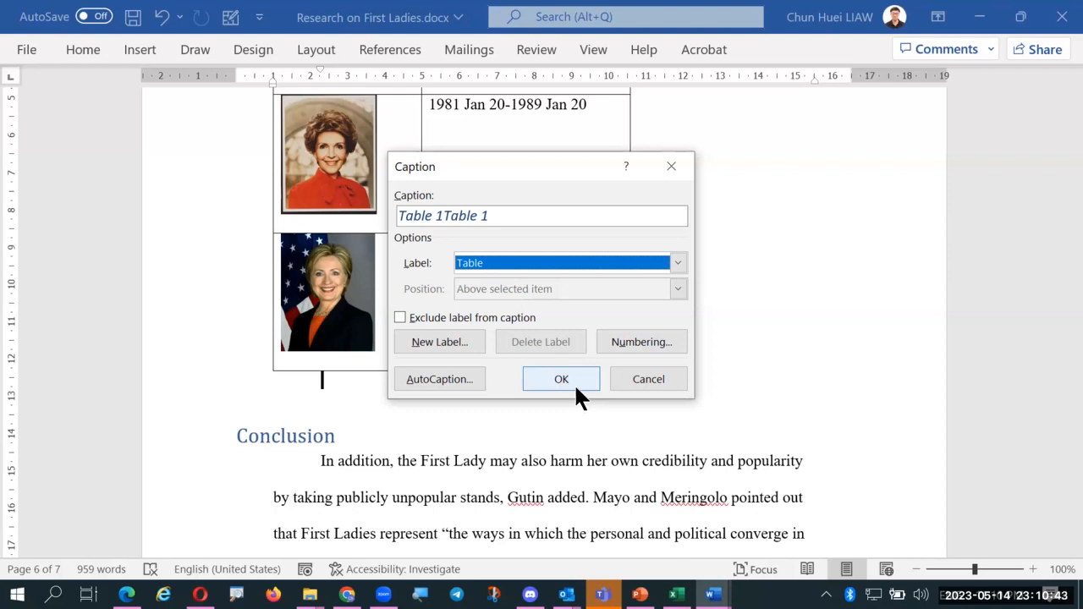
Step: Remove the duplicate "Table 1" from the caption text, complete it as "Table 1 First Ladies" and insert the caption
click(501, 217)
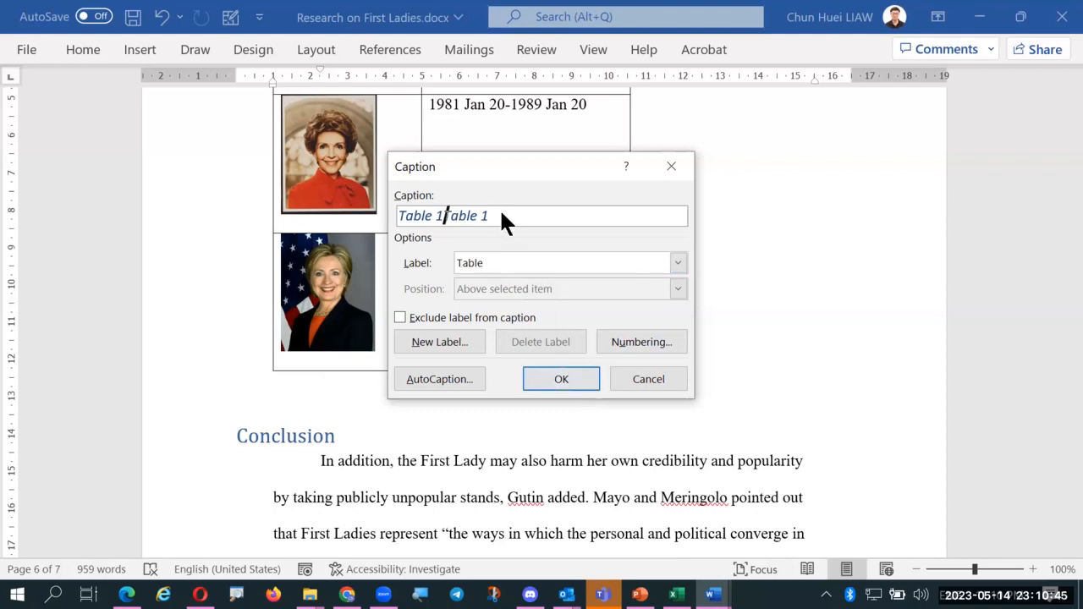
key(Delete)
key(Delete)
key(Delete)
key(Delete)
key(Delete)
key(Delete)
key(Delete)
text(First Ladies)
click(563, 370)
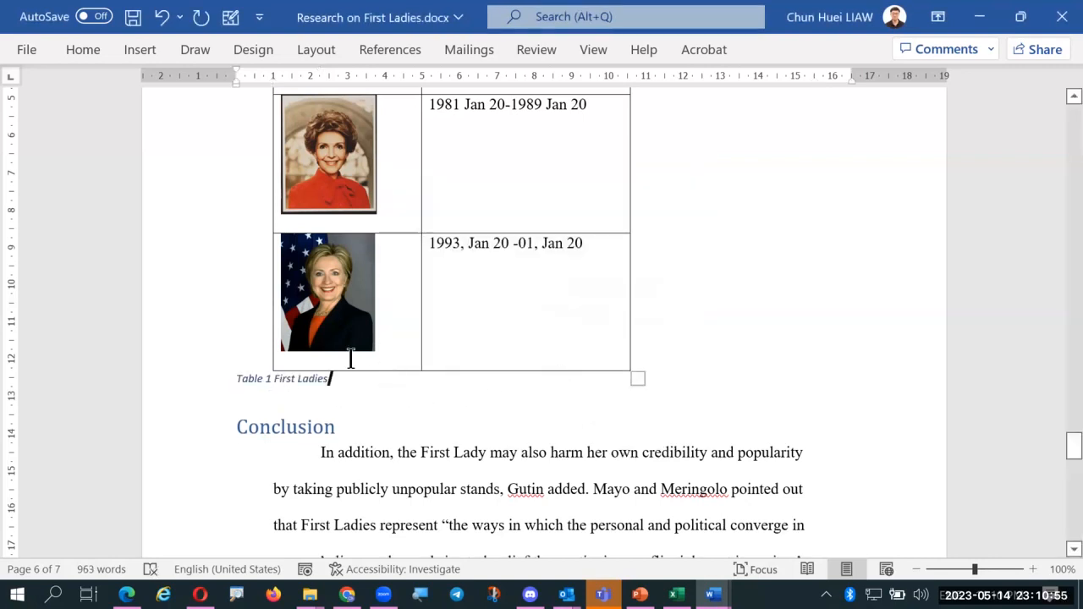
Step: Insert the caption "Nancy Reagan 1" below the Nancy Reagan picture, using the Nancy Reagan label
click(347, 219)
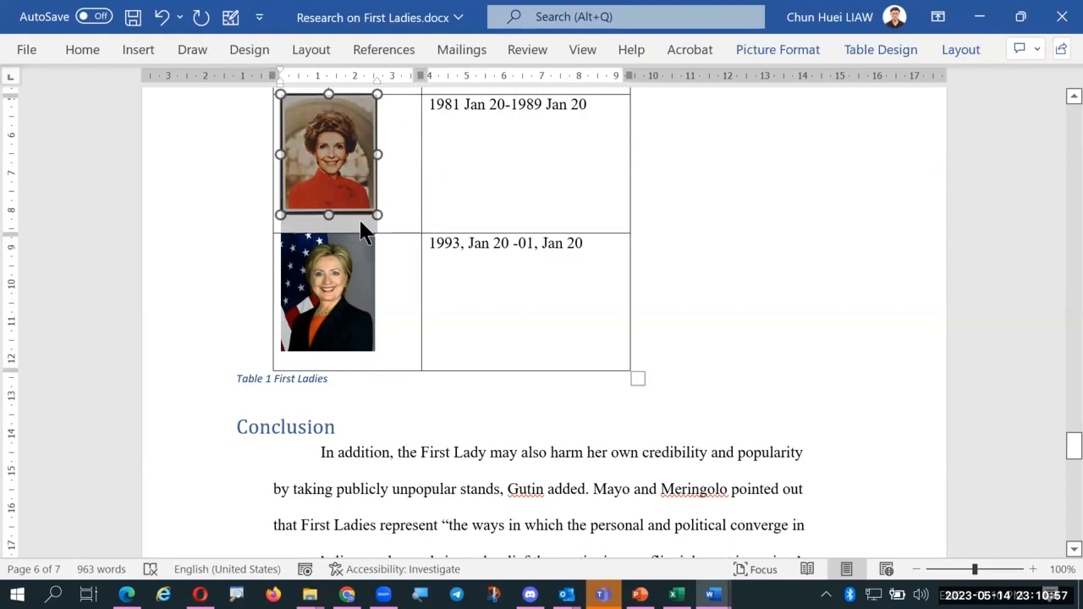
click(382, 49)
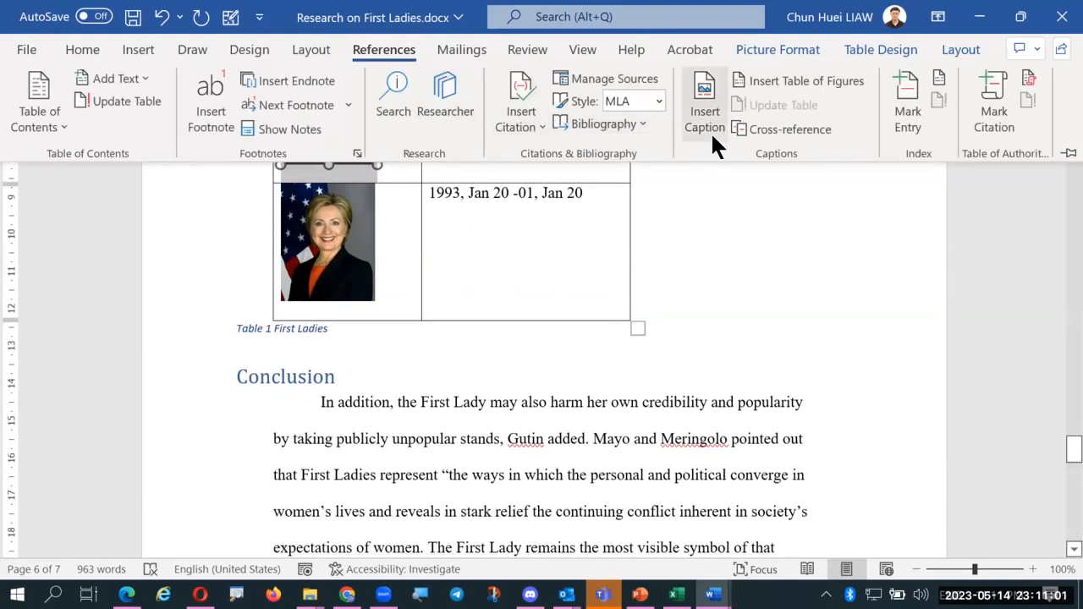
click(704, 118)
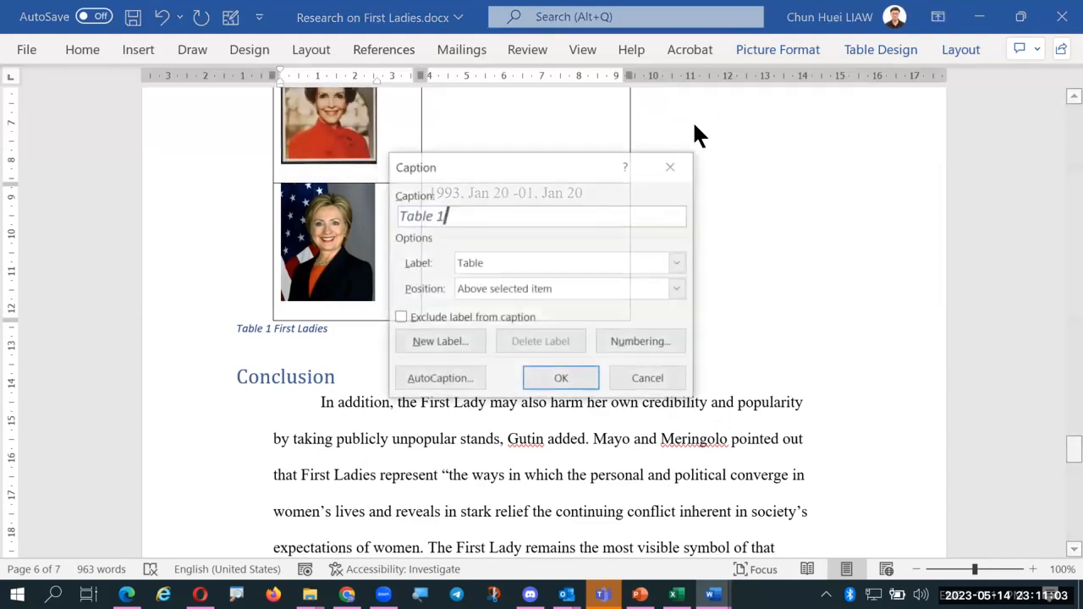
click(679, 264)
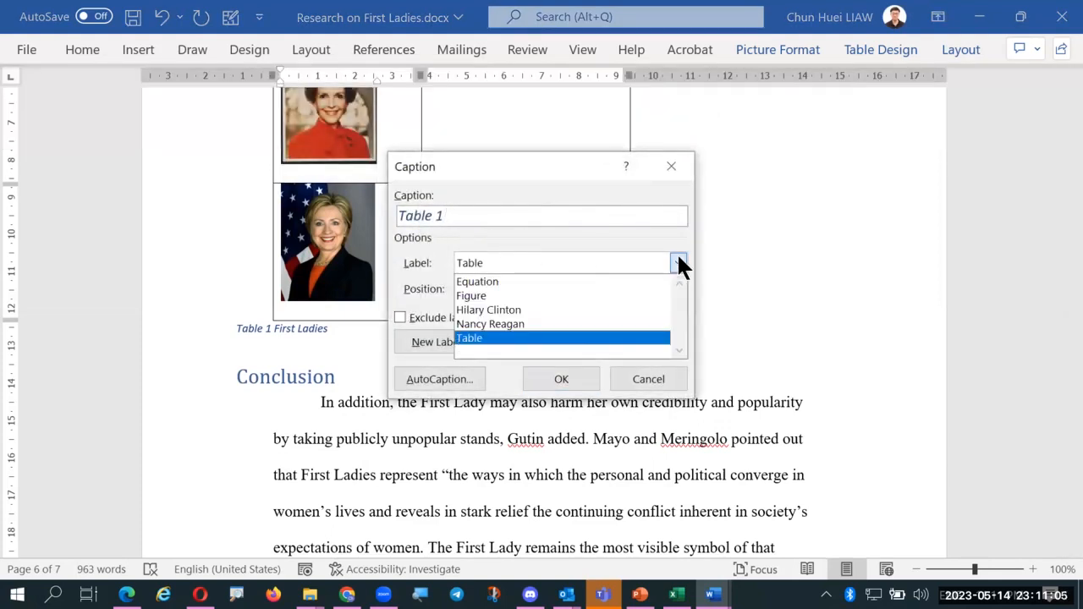
click(555, 296)
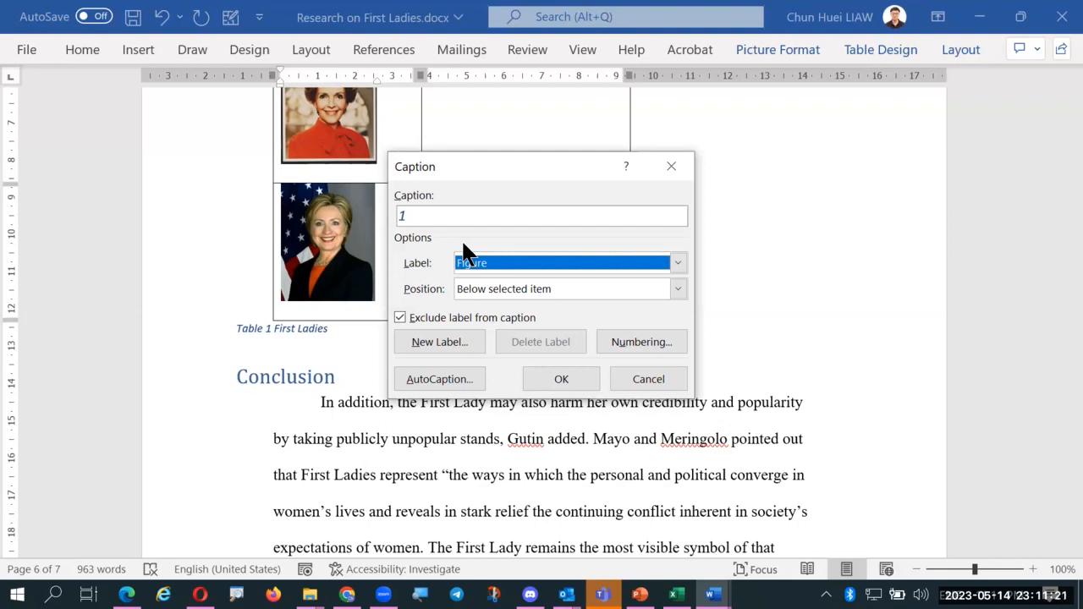
key(alt+Down)
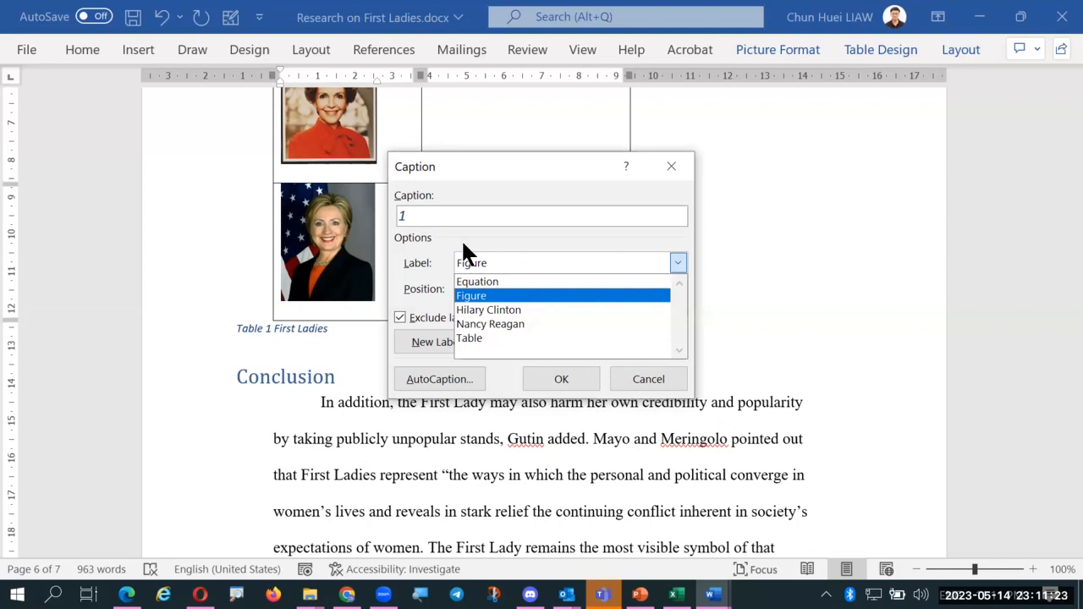
click(481, 324)
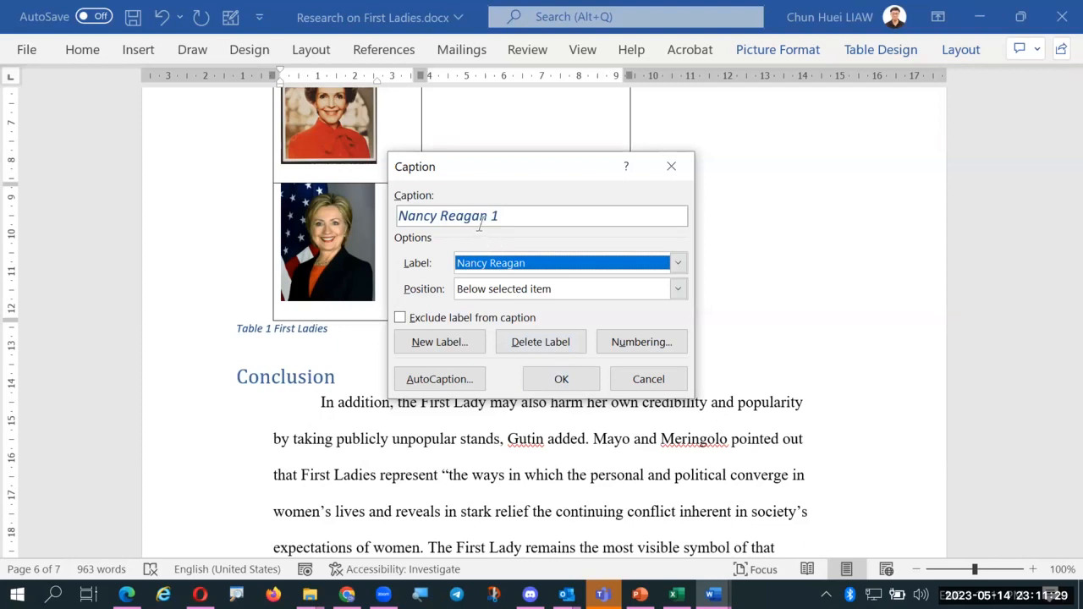
click(677, 264)
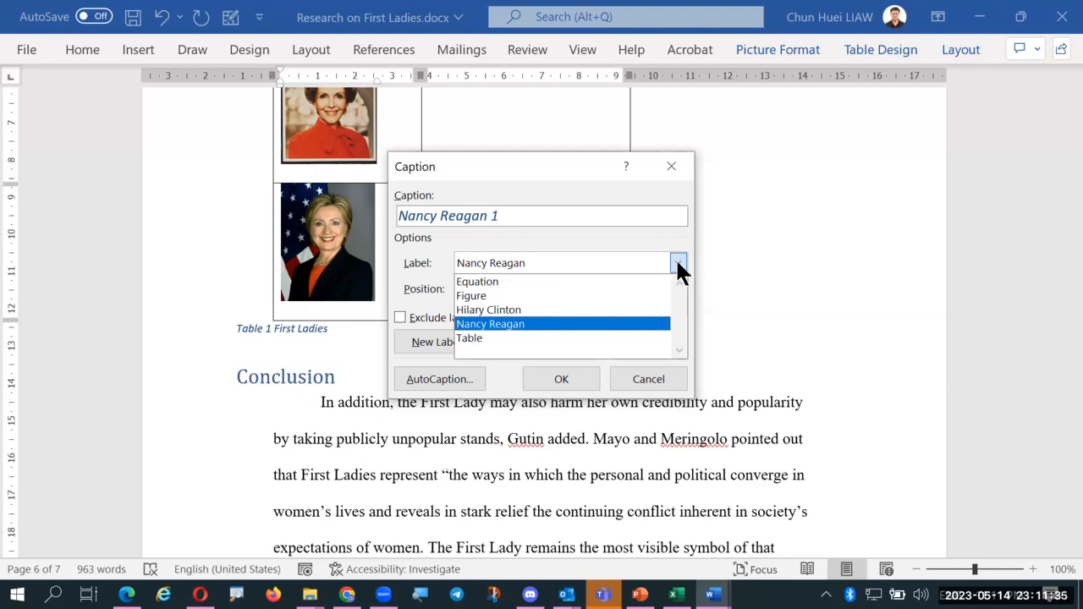
click(562, 380)
click(562, 380)
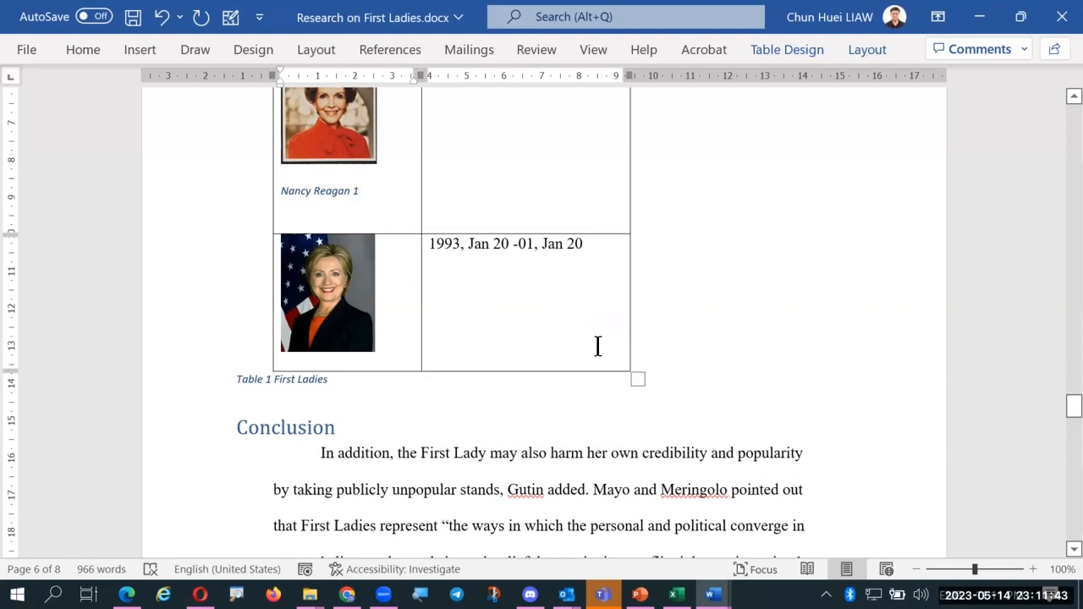
Step: Insert the caption "Hilary Clinton 1" below the Hillary Clinton picture, using the Hilary Clinton label
scroll(593, 348, down, 2)
click(294, 269)
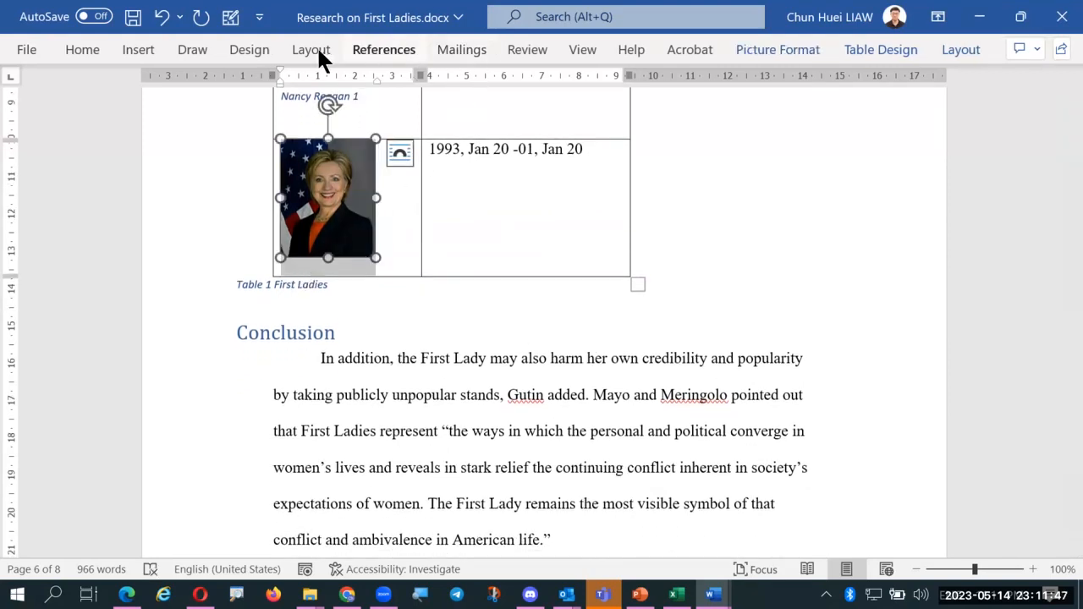
click(381, 51)
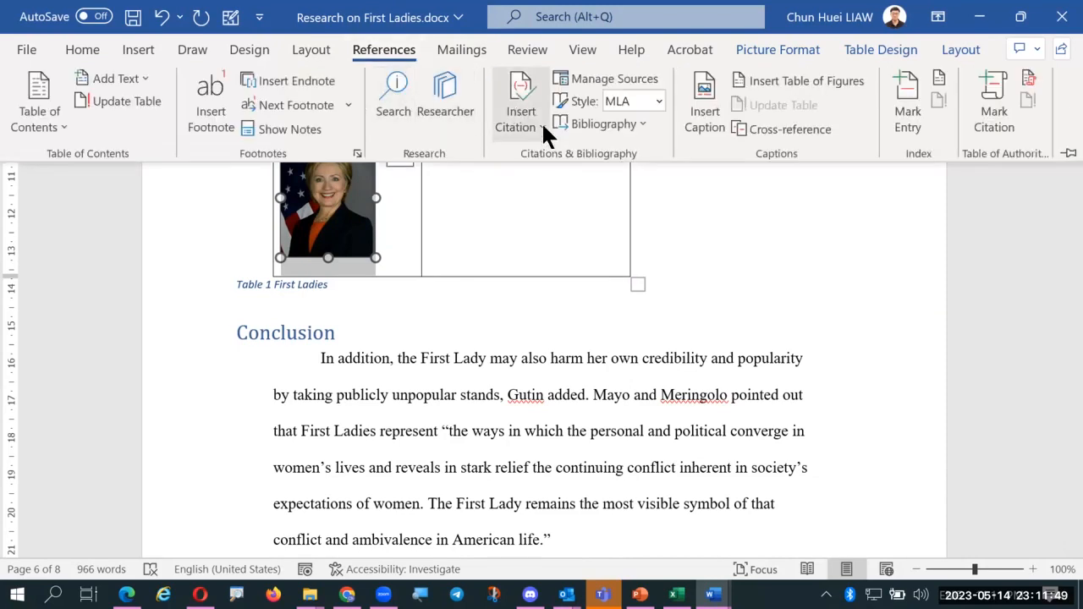
click(698, 110)
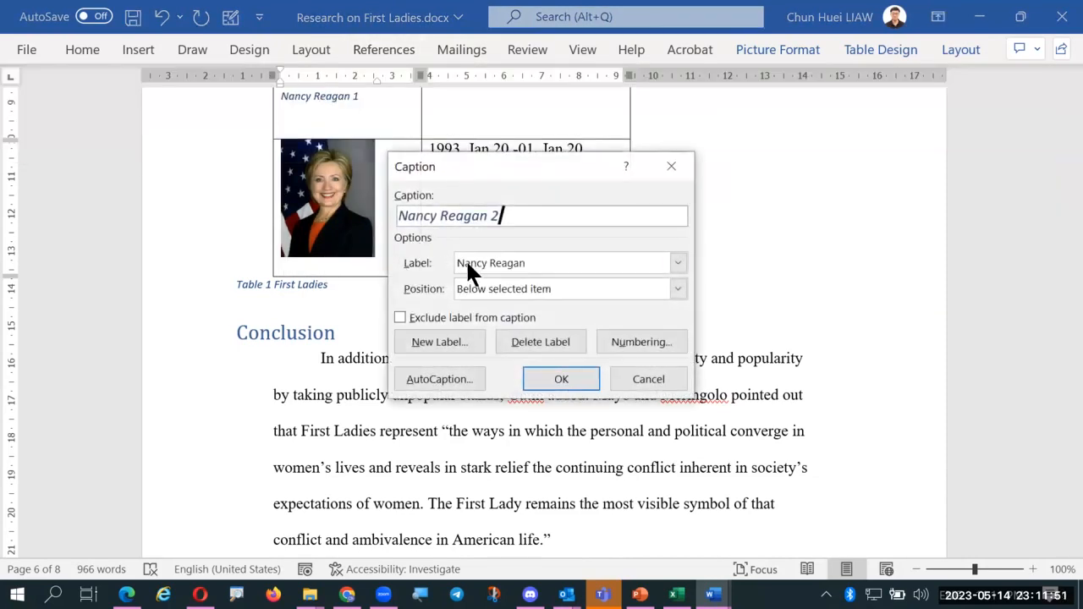
click(678, 264)
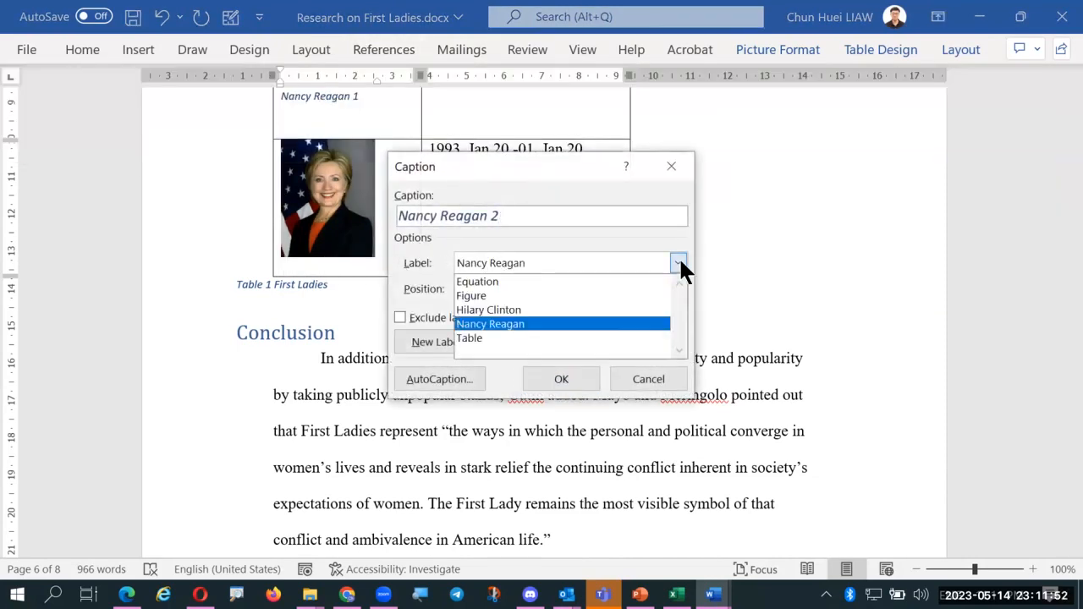
click(499, 310)
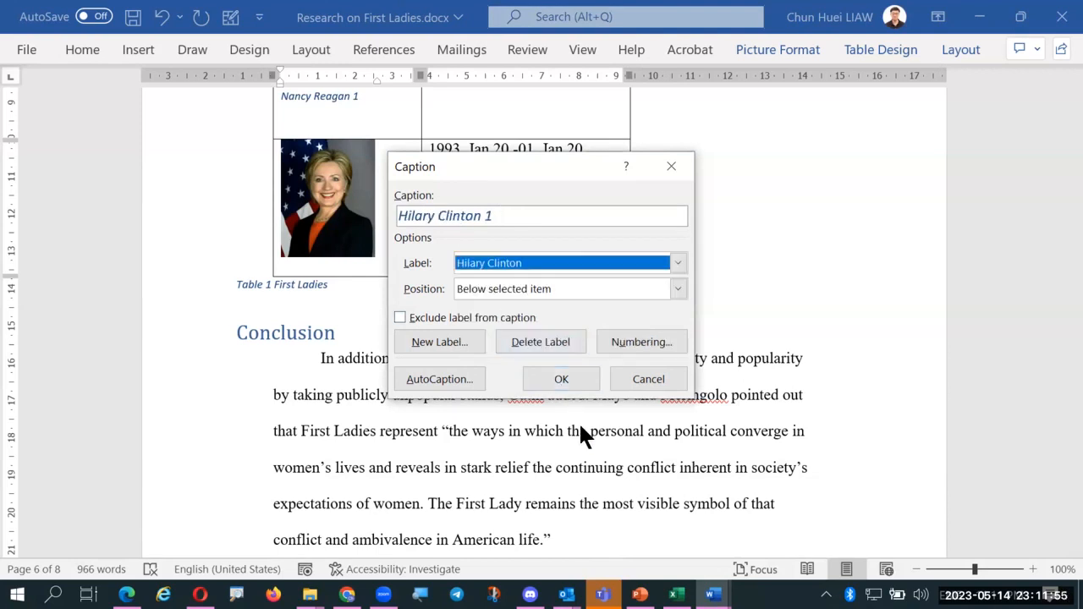
click(570, 376)
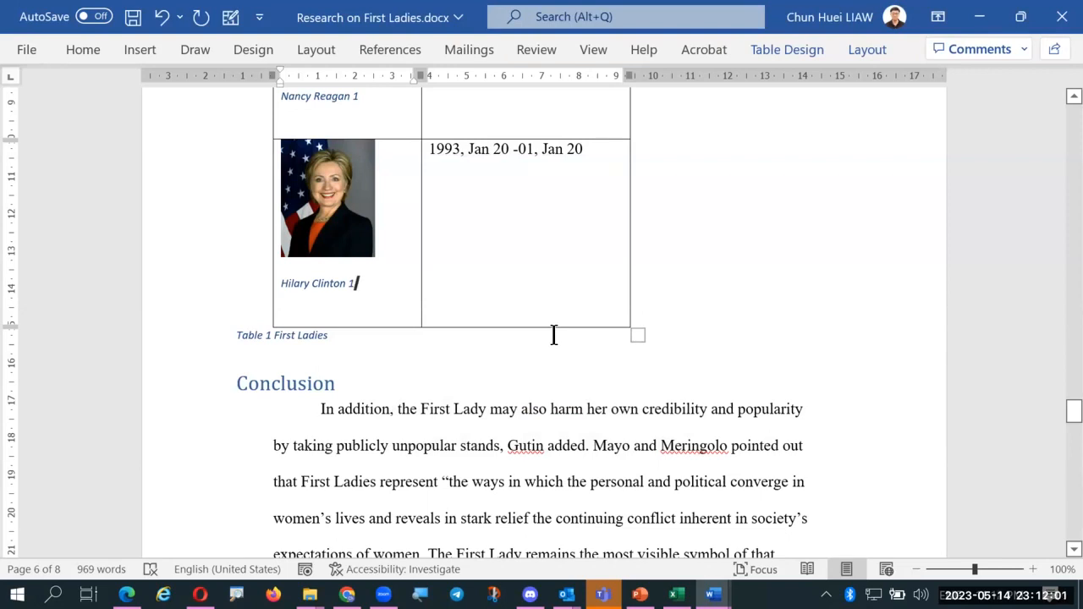
Step: Try to insert a second caption "1 Hilary Clinton" from the picture's caption line with the Figure label excluded, and remove that caption
right_click(301, 286)
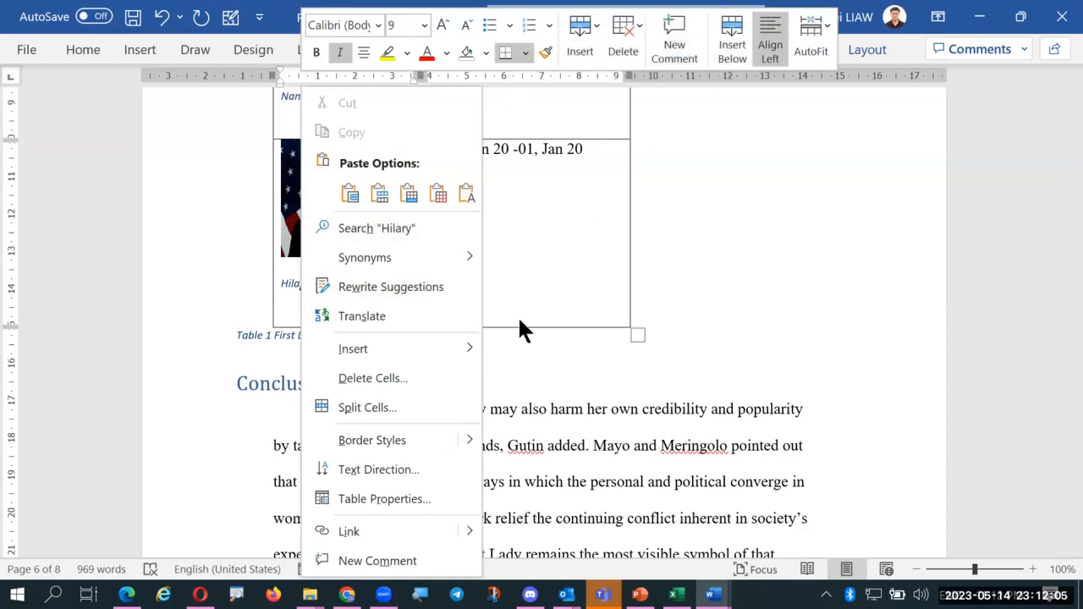
key(Escape)
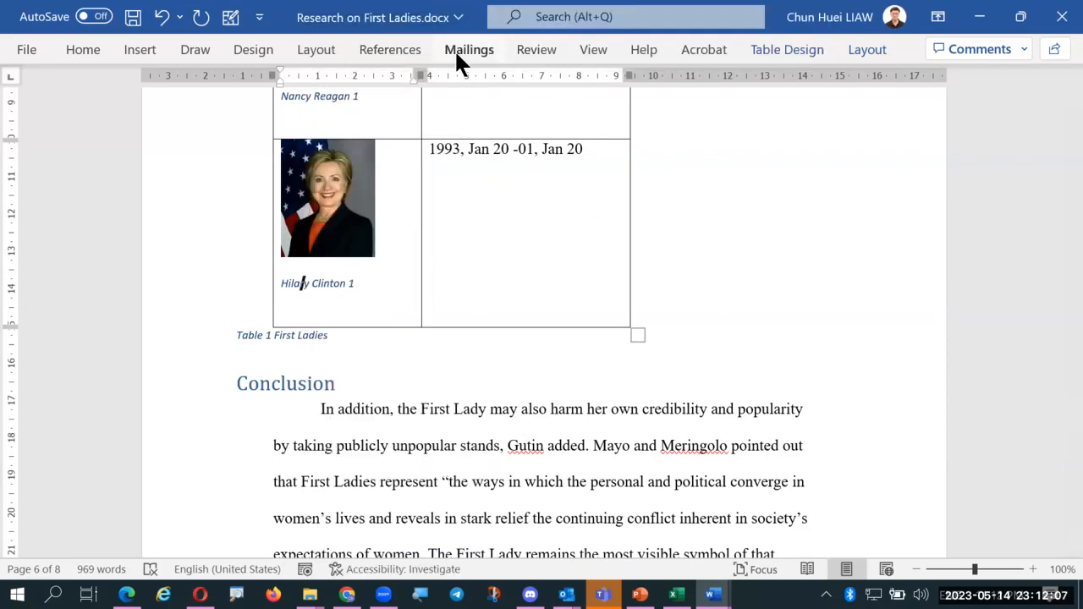
click(390, 49)
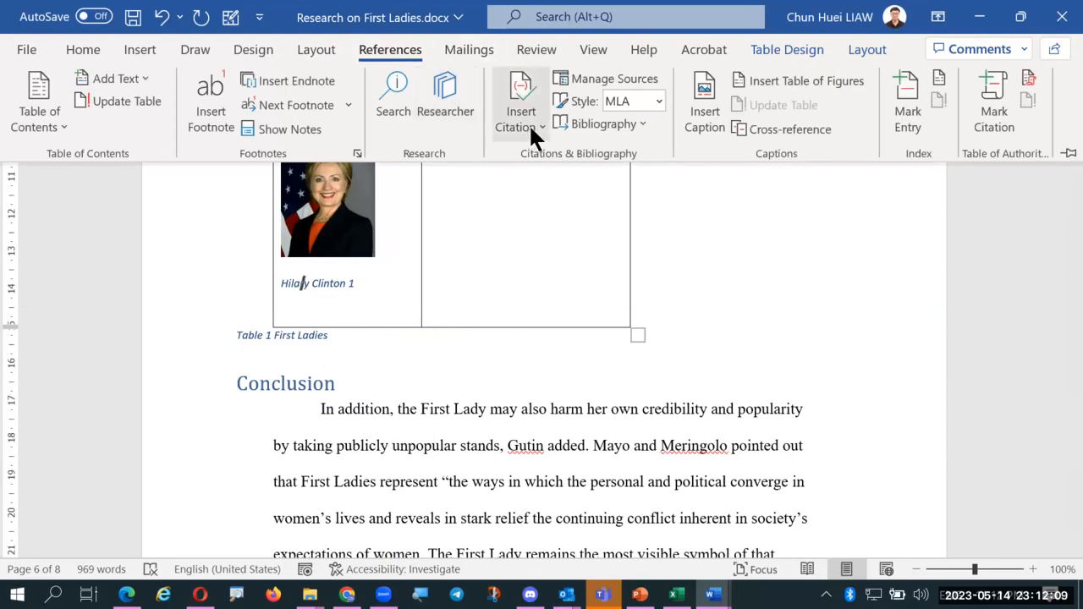
click(711, 114)
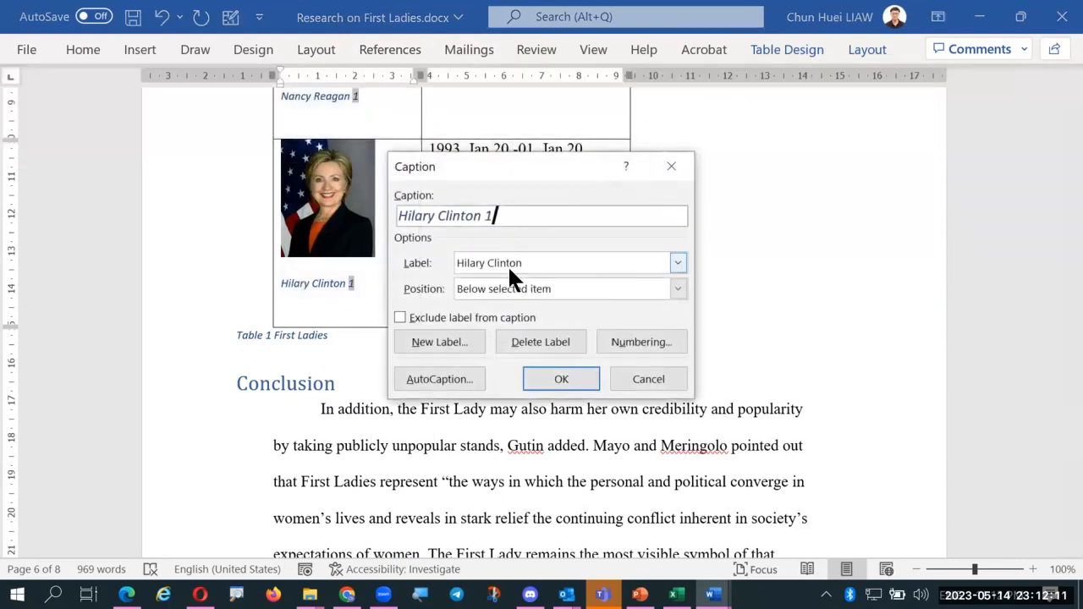
click(677, 264)
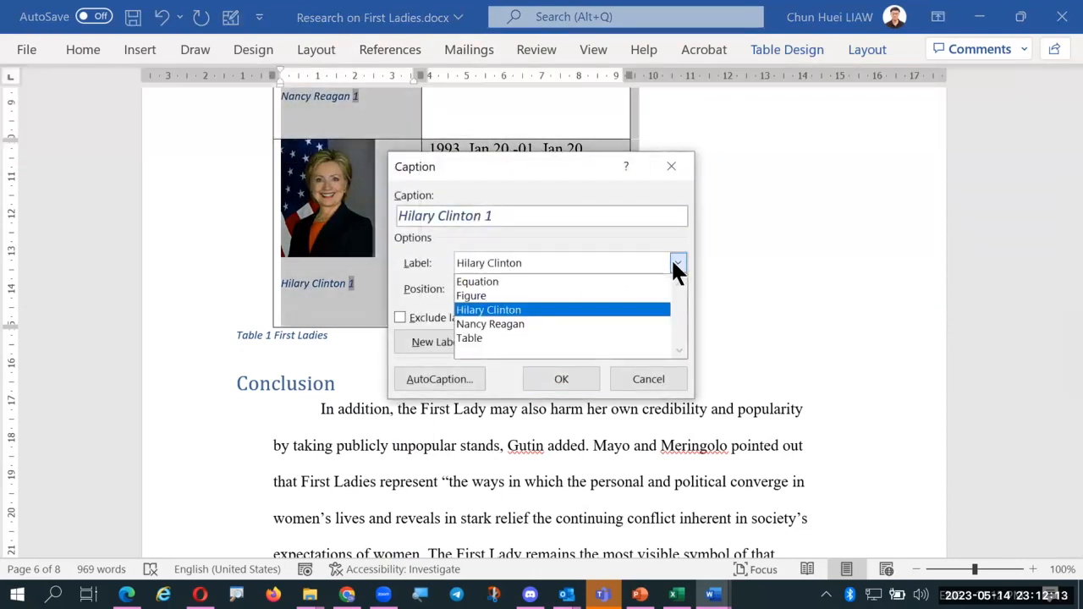
click(556, 295)
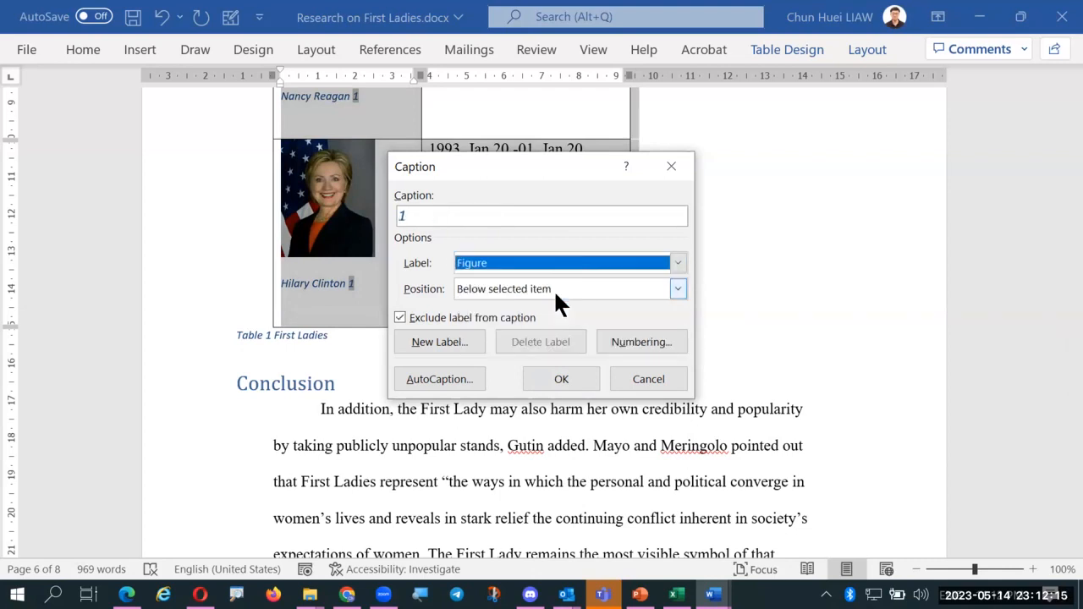
click(678, 289)
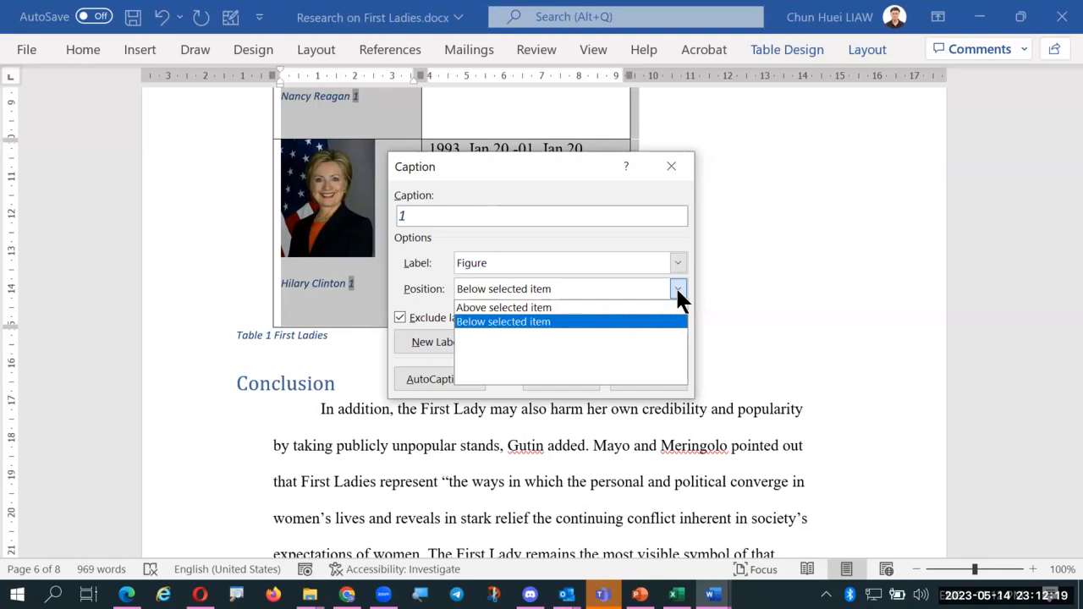
click(449, 216)
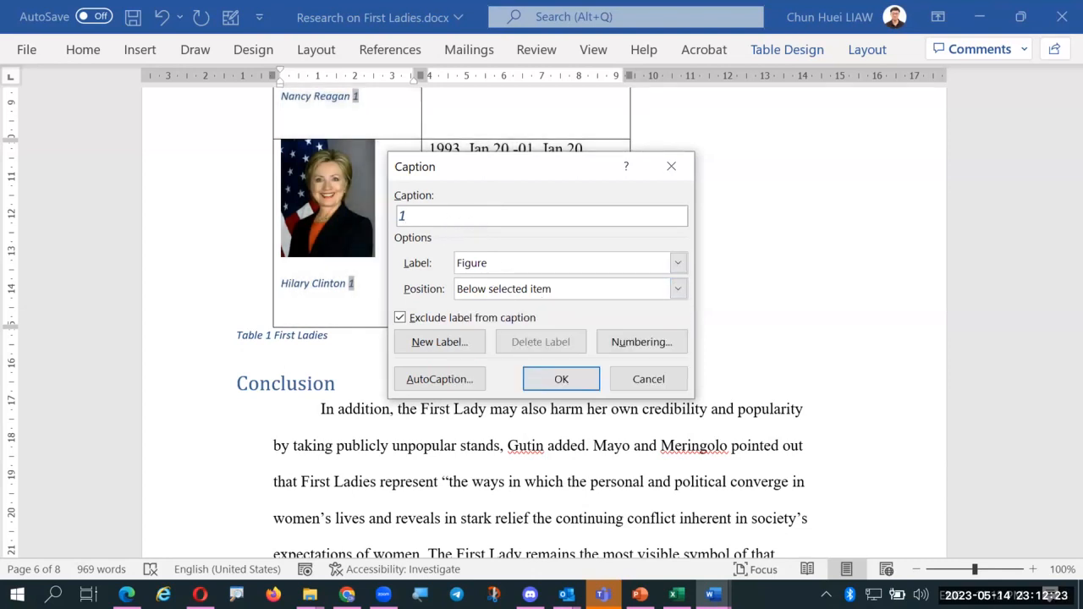
text(Hilary Clinton)
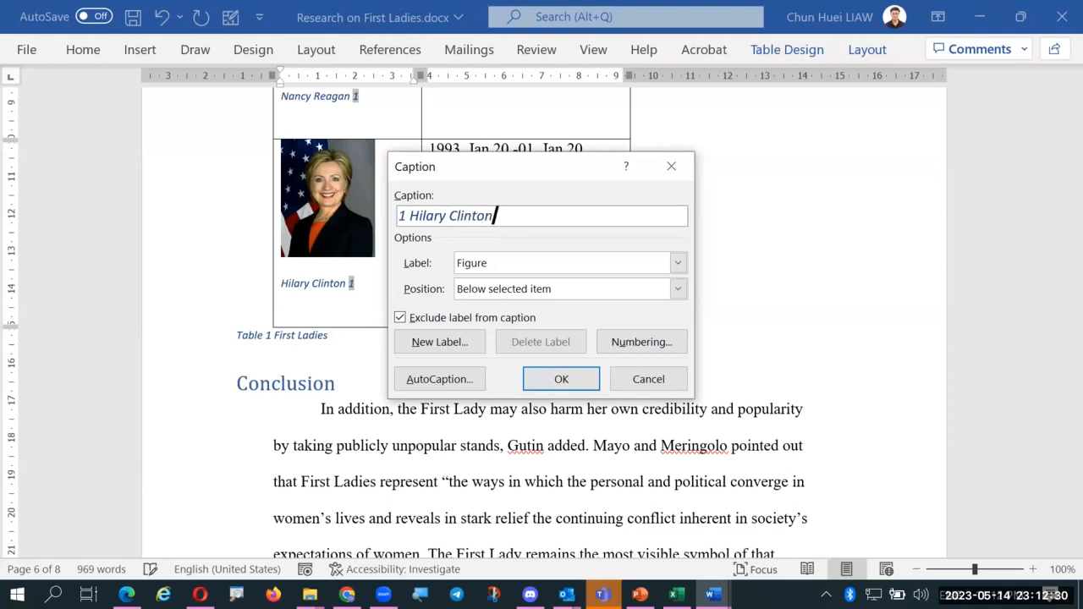
click(569, 378)
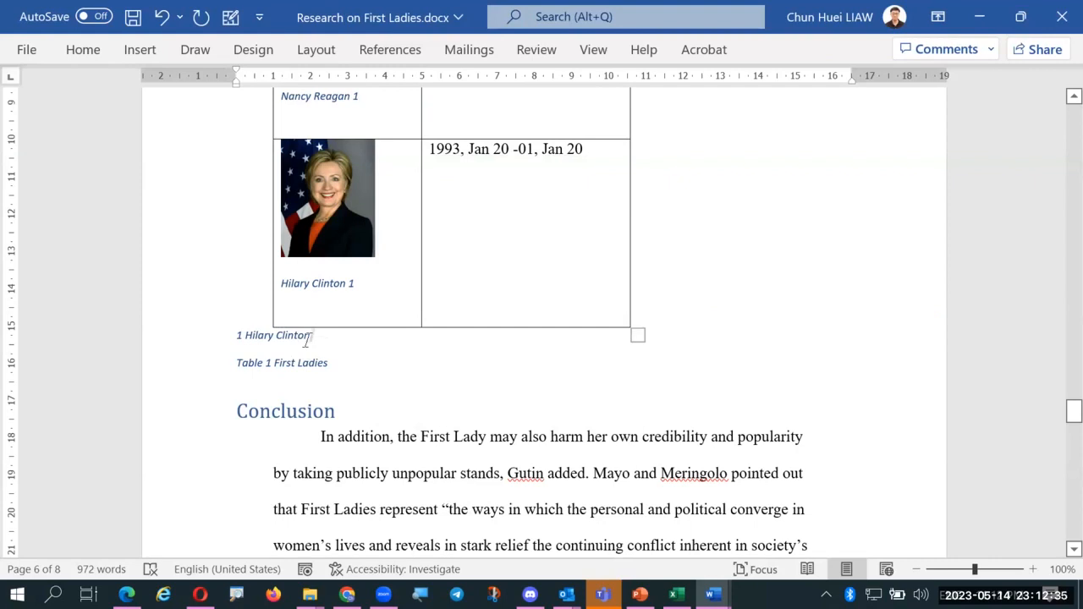
drag(311, 337, 230, 335)
drag(307, 334, 322, 304)
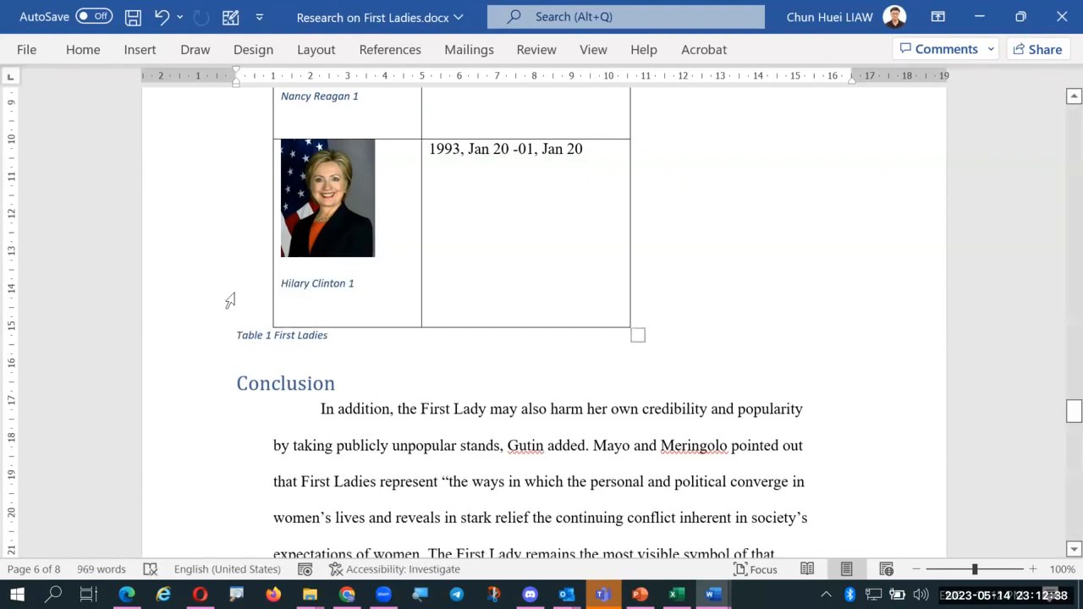
Step: Add an empty line under the "Hilary Clinton 1" caption and insert the Figure caption "1Hilary Clinton" from there, with the label excluded
click(325, 283)
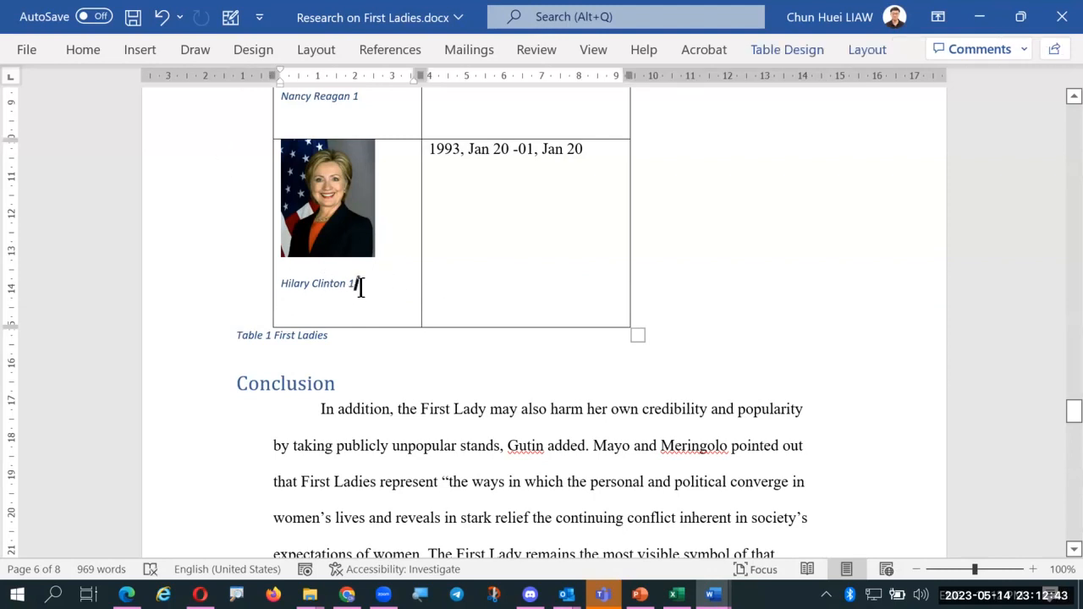
key(Return)
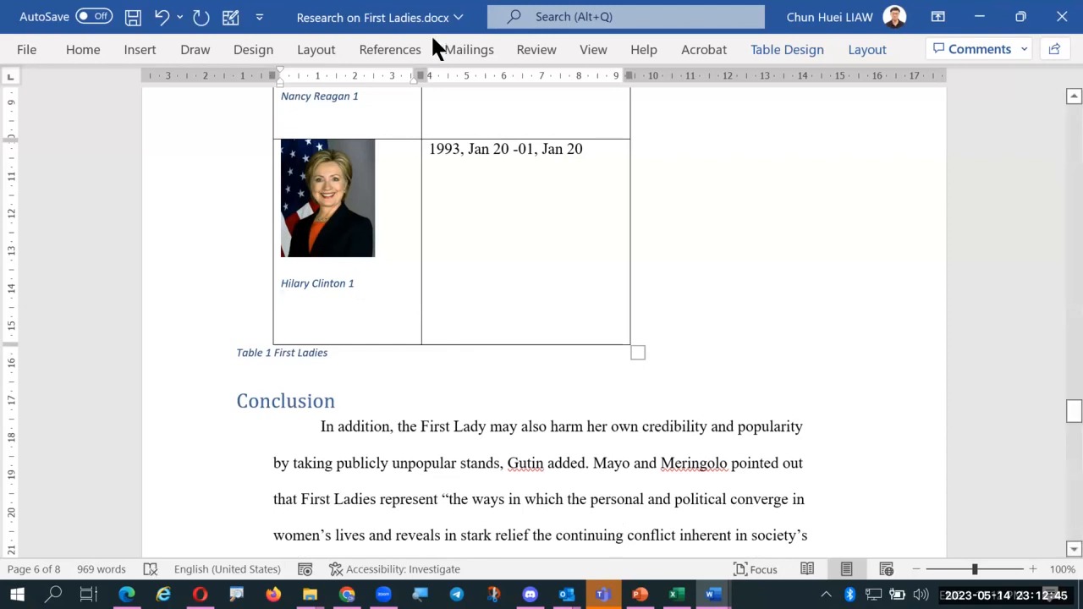
click(390, 49)
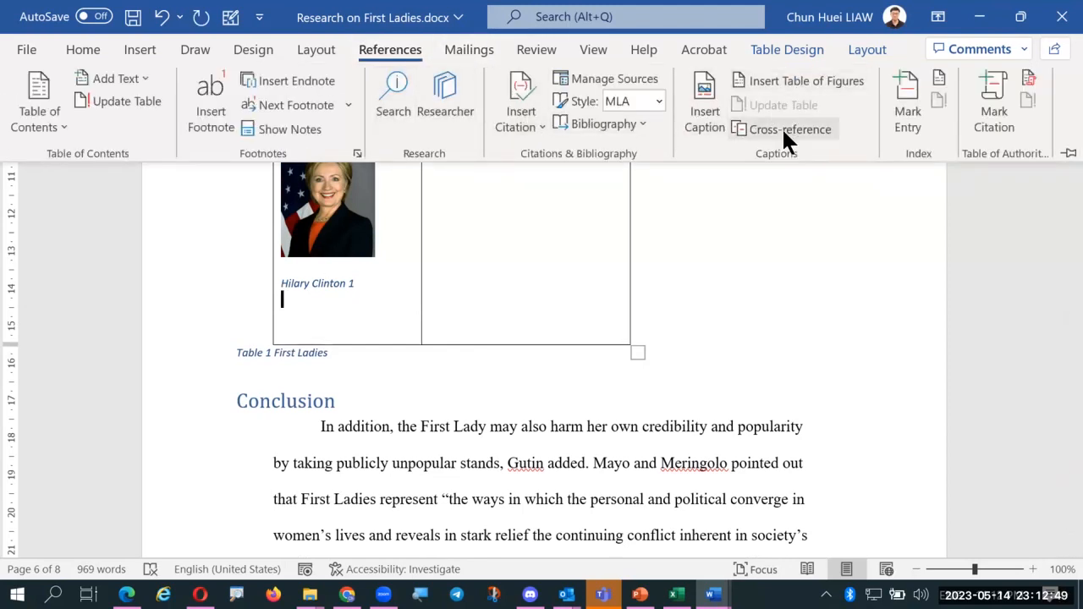
click(691, 111)
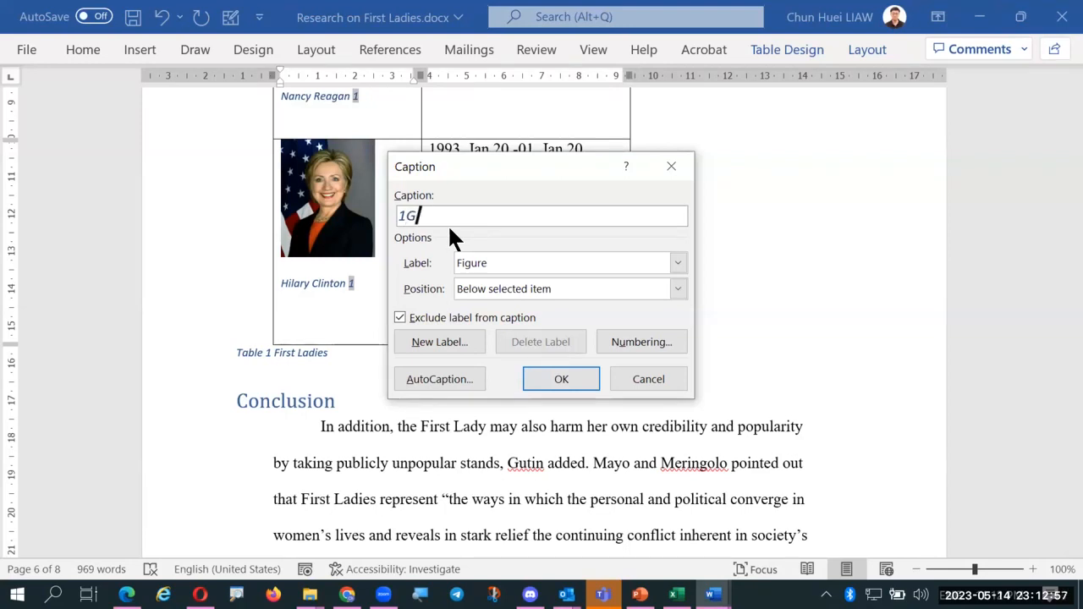
text(Hilary Clinton)
key(Return)
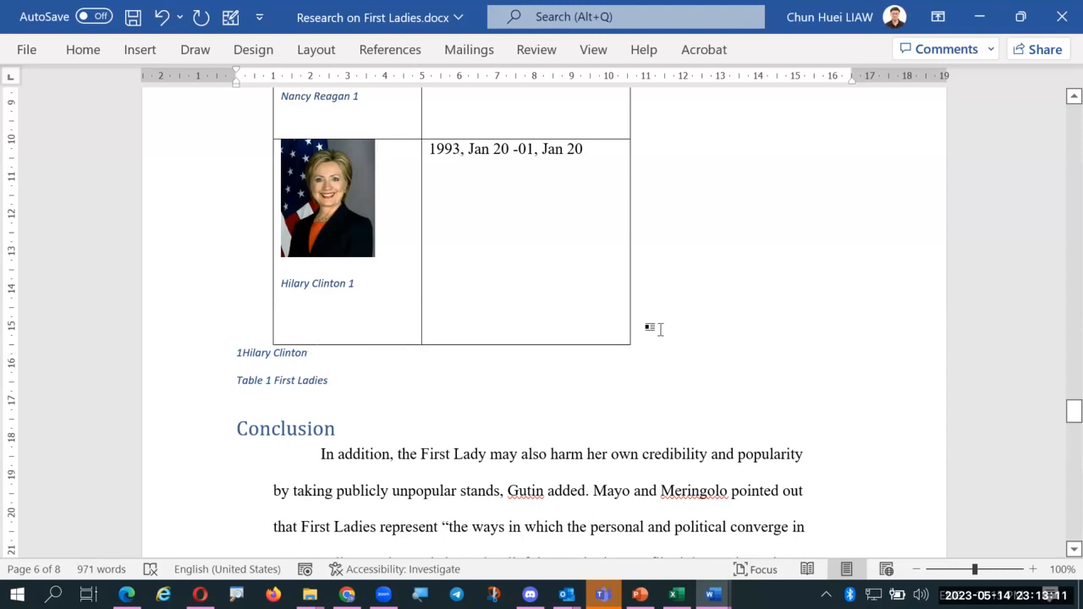
click(364, 306)
click(286, 355)
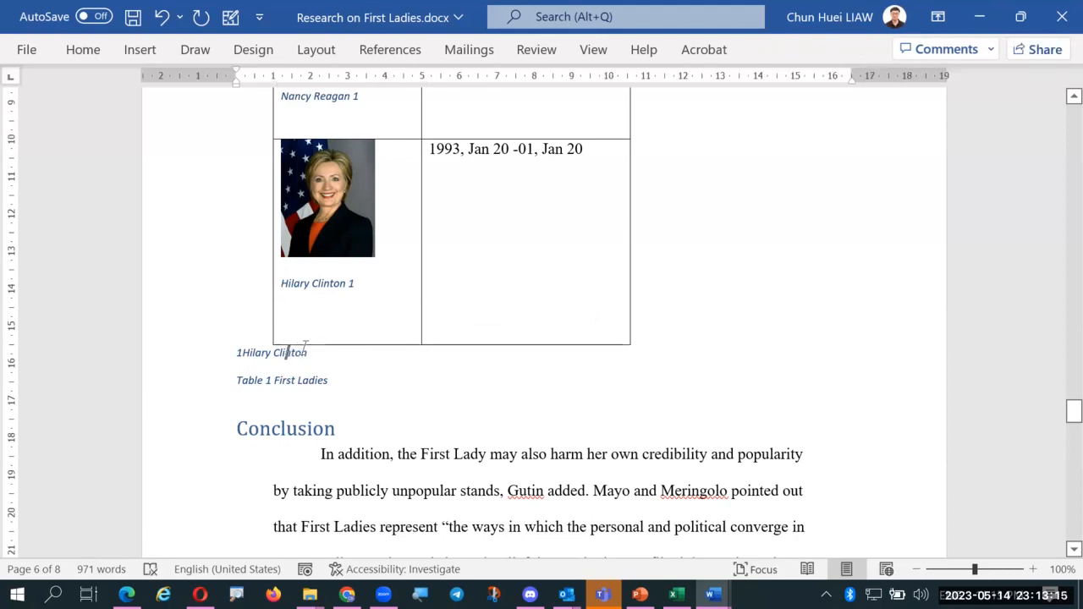